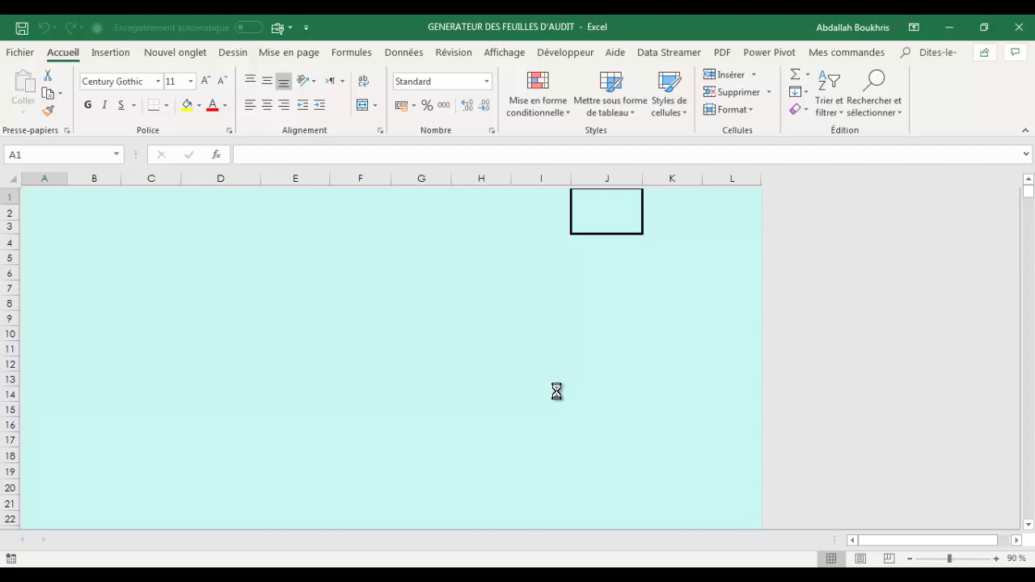
Open the base parameters (ETAPE 2) and enter audit firm L'EXPERT TUNISIEN, the auditor's initials and date 24/12/2019.
left_click(548, 349)
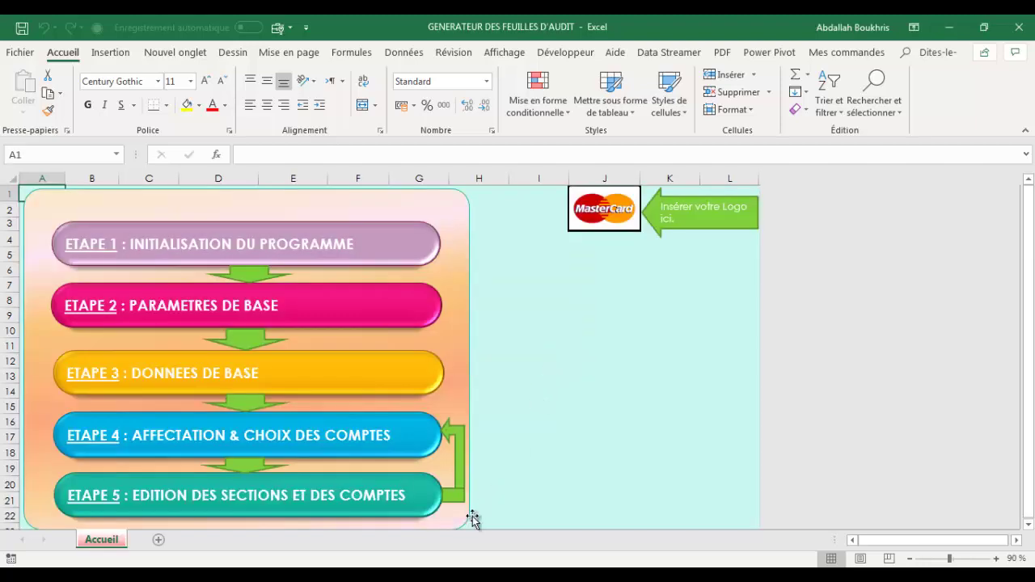
left_click(323, 311)
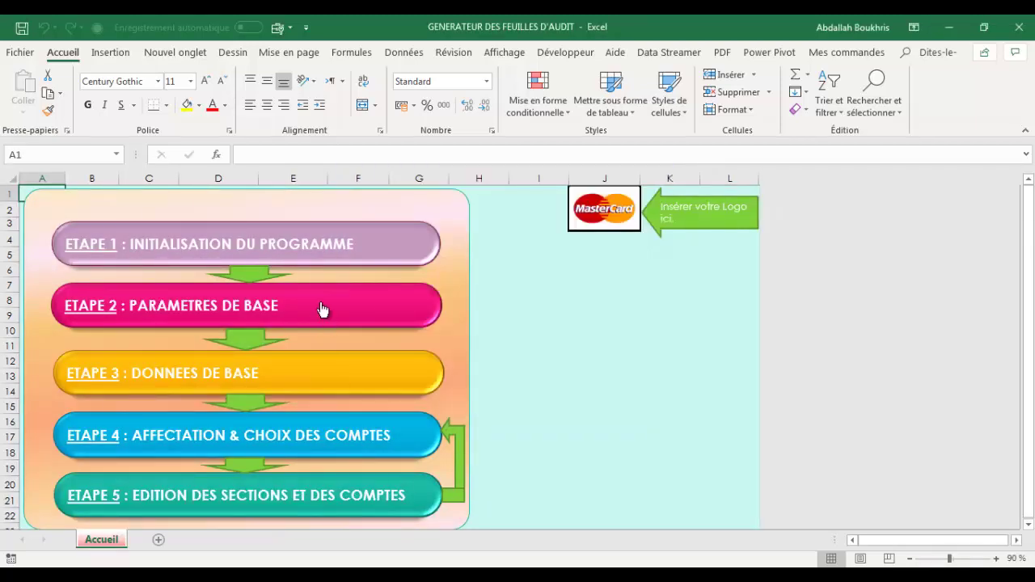
left_click(321, 307)
key("Caps_Lock")
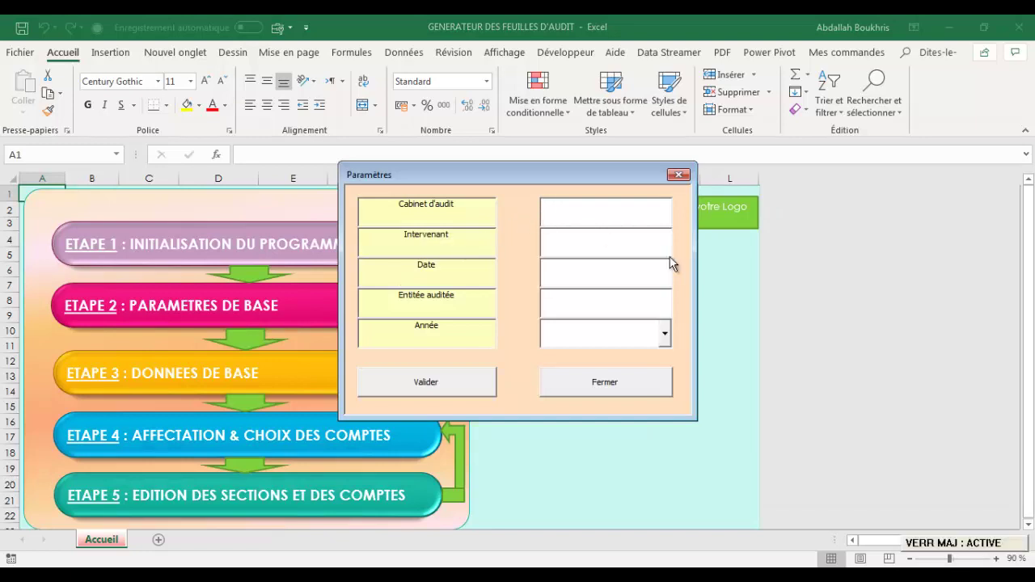
type("L'EXPERT")
key("Caps_Lock")
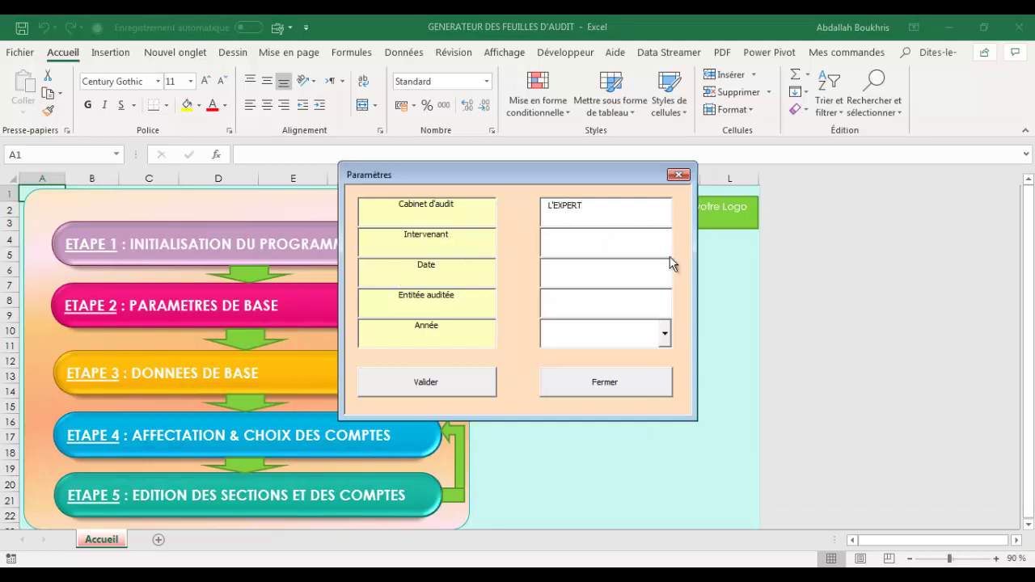
type("TUNISIEN")
left_click(592, 276)
type("24/12/2019")
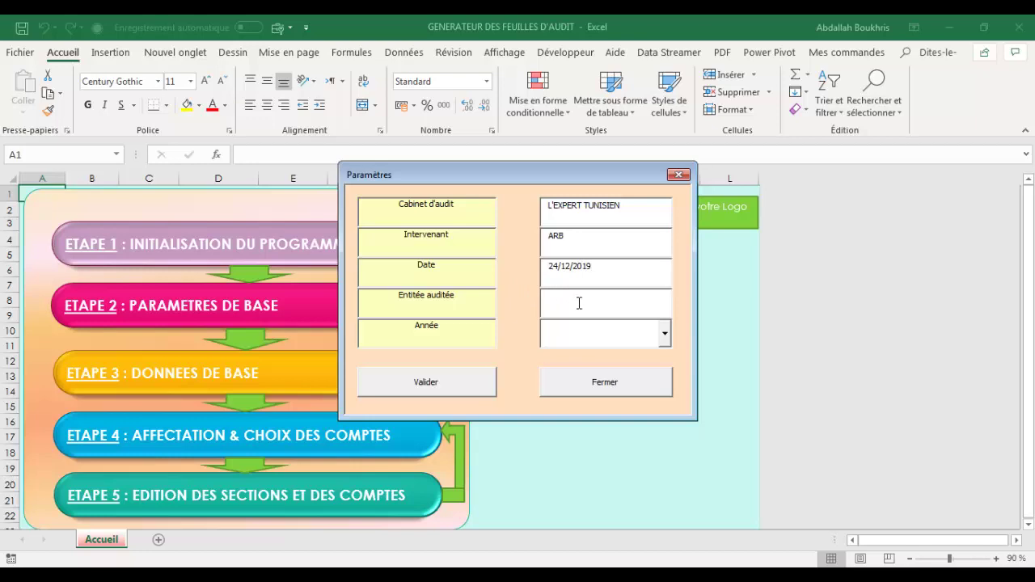
Complete the parameters with audited entity ALPHA and year 2018, and validate them.
left_click(664, 333)
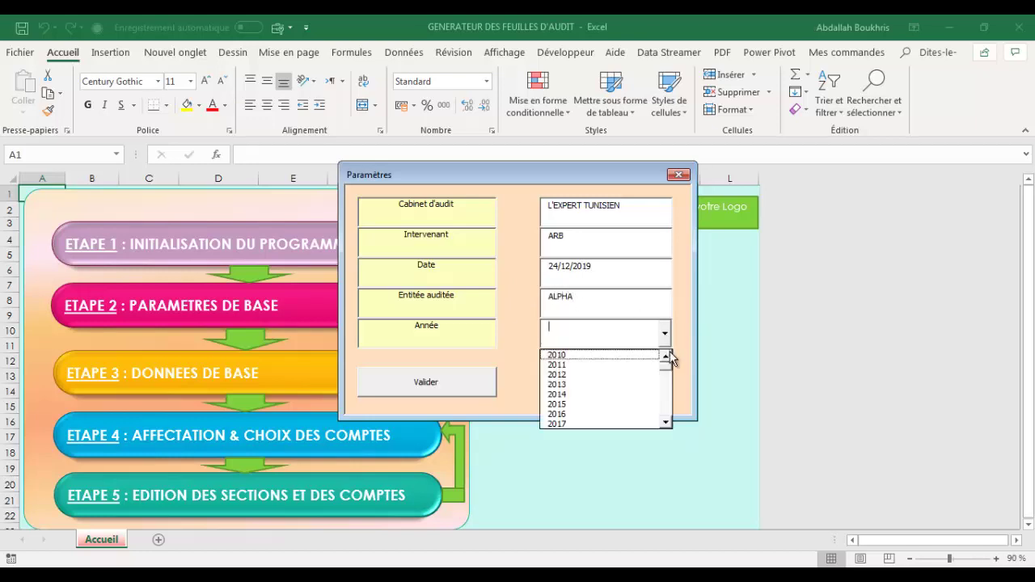
scroll(670, 416, "down", 2)
left_click(588, 364)
left_click(428, 381)
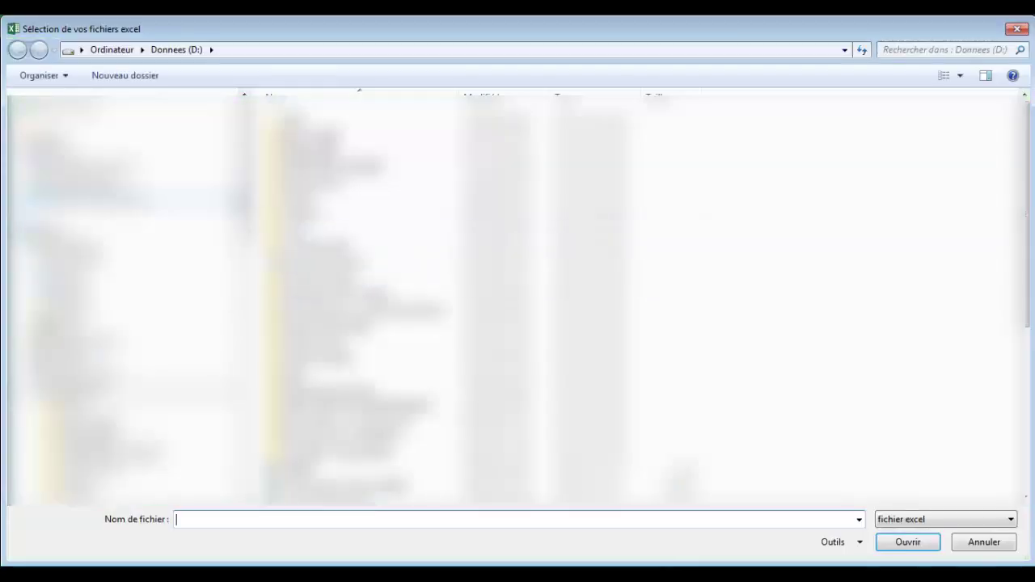
Import the BALANCE 2017 file from the audit generator's test and demo folder as the 2017 balance.
double_click(699, 120)
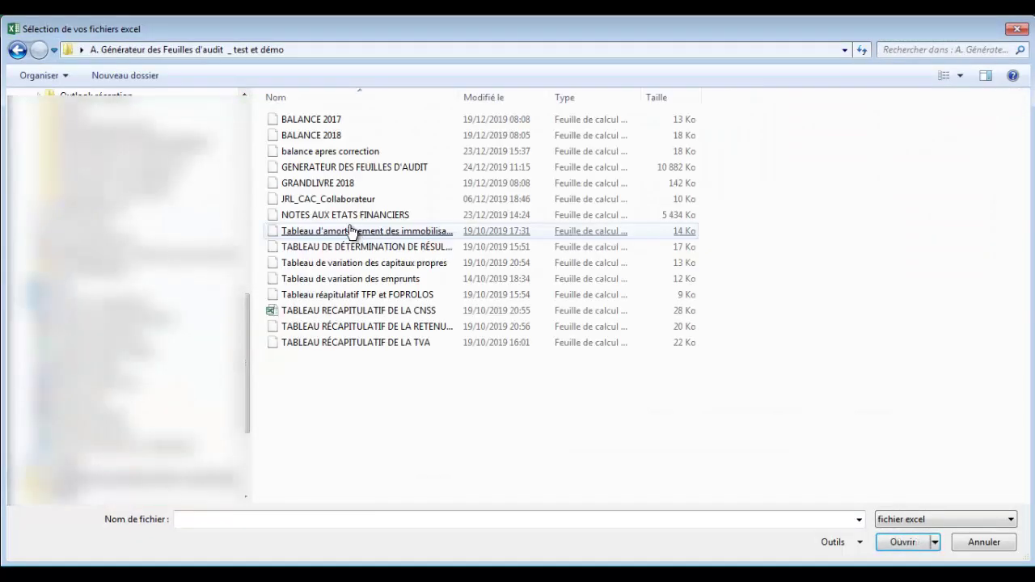
left_click(324, 120)
double_click(323, 120)
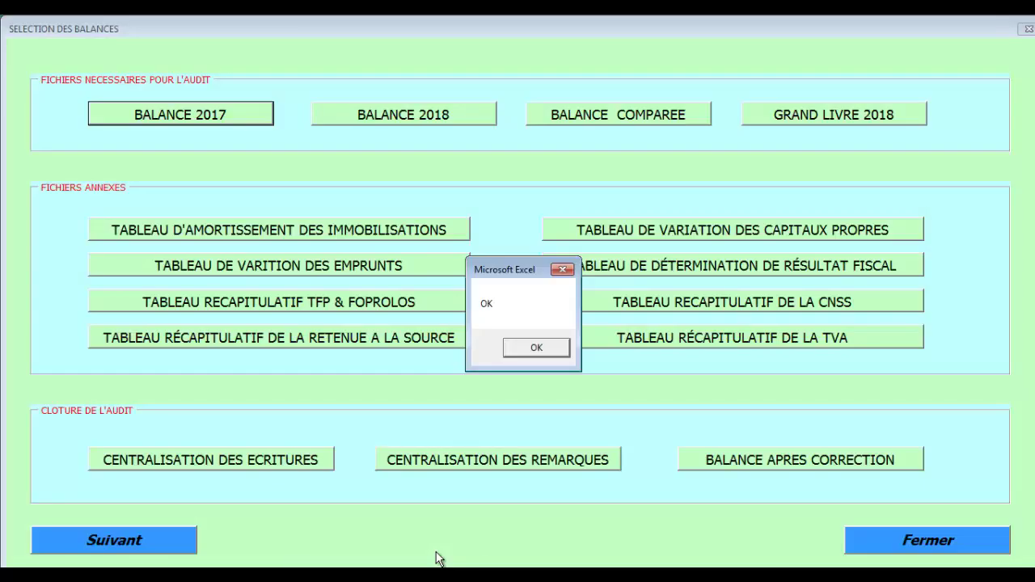
left_click(535, 348)
Import the BALANCE 2018 file from the same test and demo folder as the 2018 balance.
left_click(406, 115)
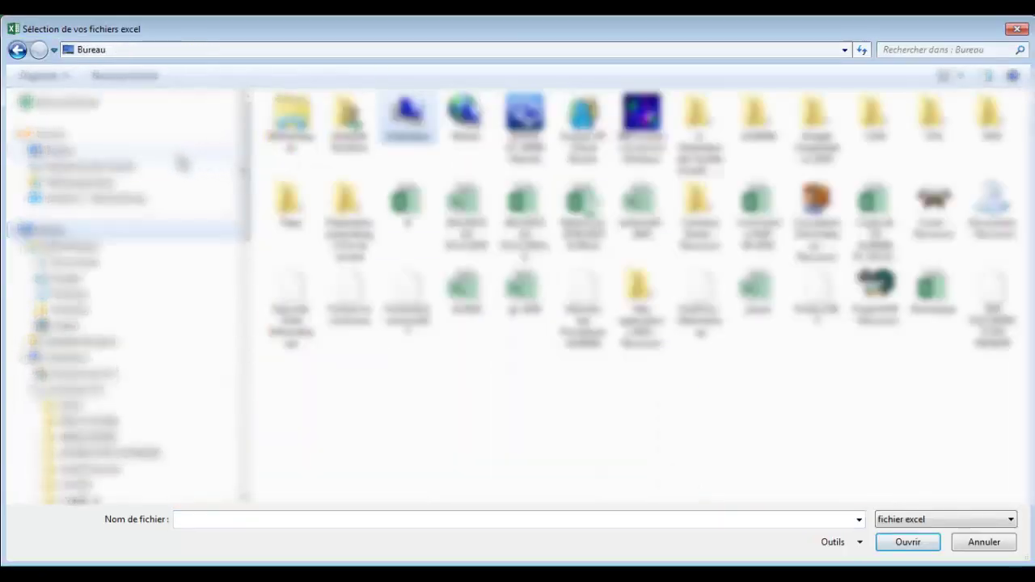
double_click(697, 121)
double_click(347, 134)
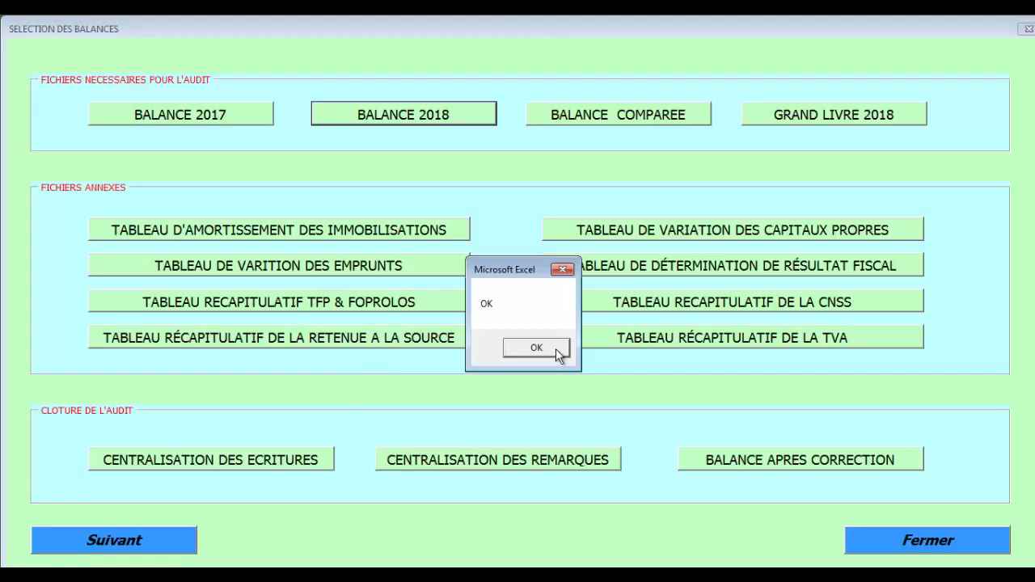
left_click(509, 348)
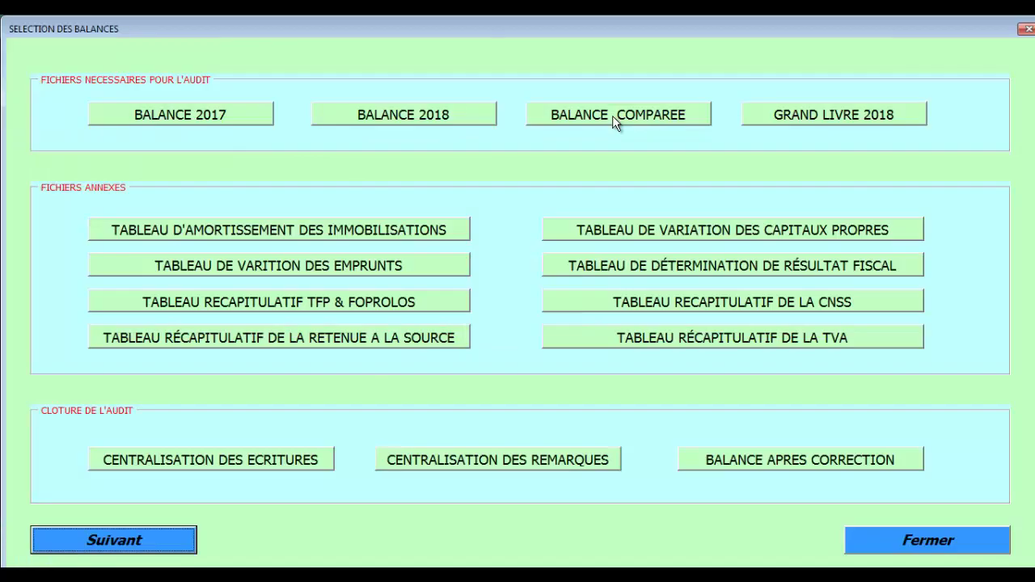
Generate the compared balance from the two imported files and open the account assignment report (ETAPE 4).
left_click(616, 123)
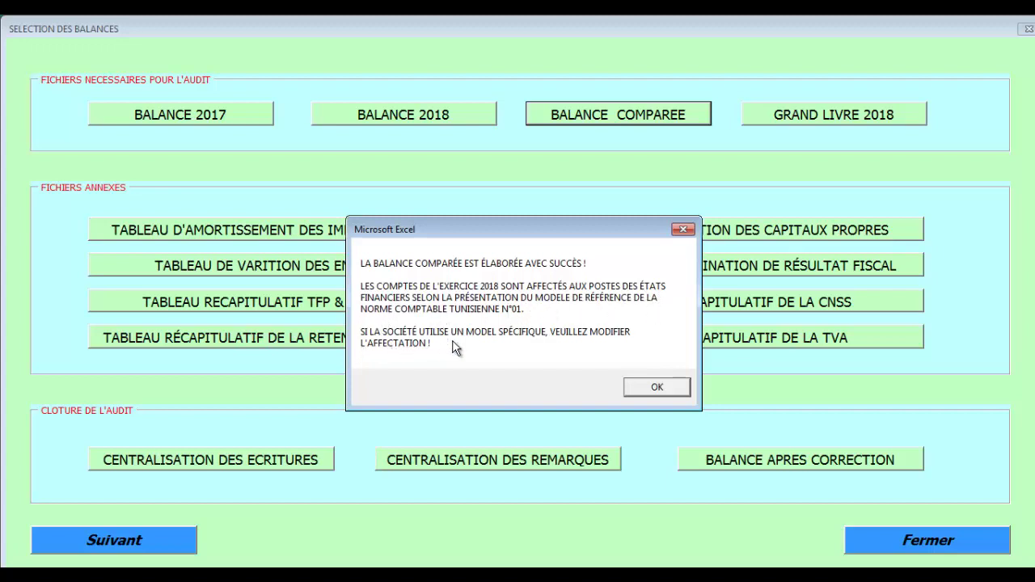
left_click(658, 388)
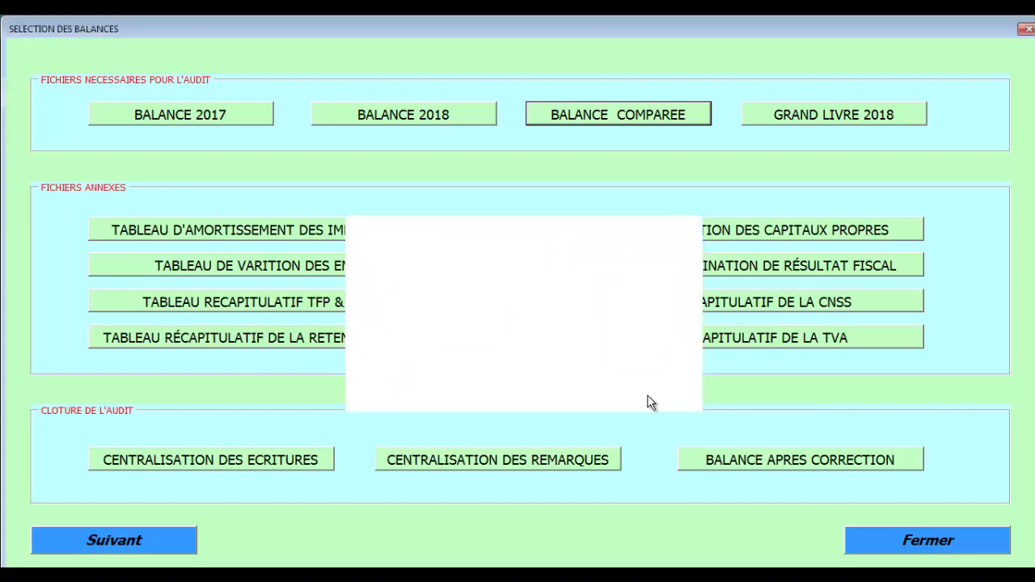
left_click(882, 543)
left_click(271, 439)
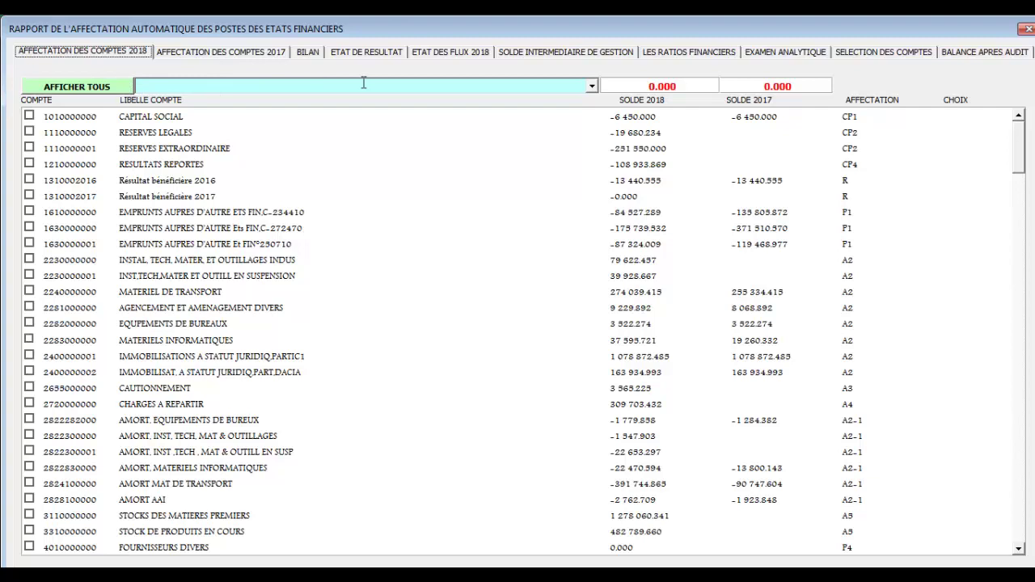
Filter the 2018 accounts on (VIDE) and reclassify DEBITEURS DIVERS to A7 AUTRES ACTIFS COURANTS.
left_click(593, 86)
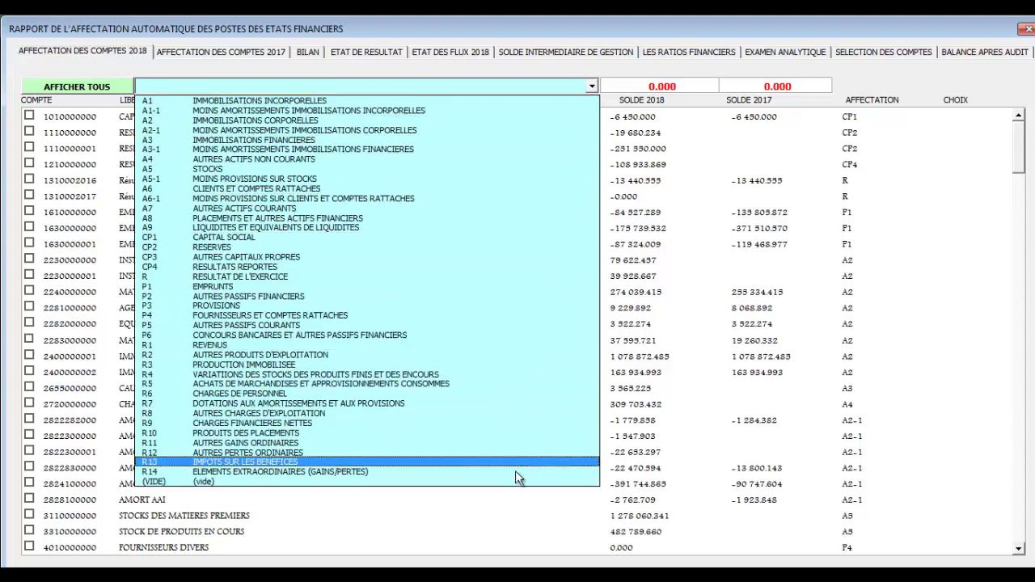
left_click(511, 482)
left_click(624, 116)
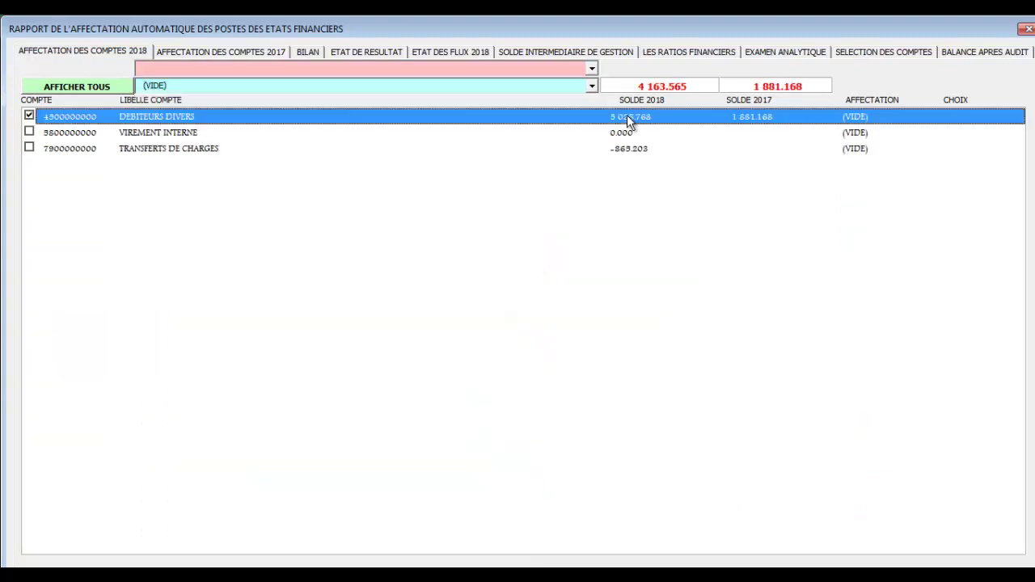
left_click(594, 69)
left_click(543, 191)
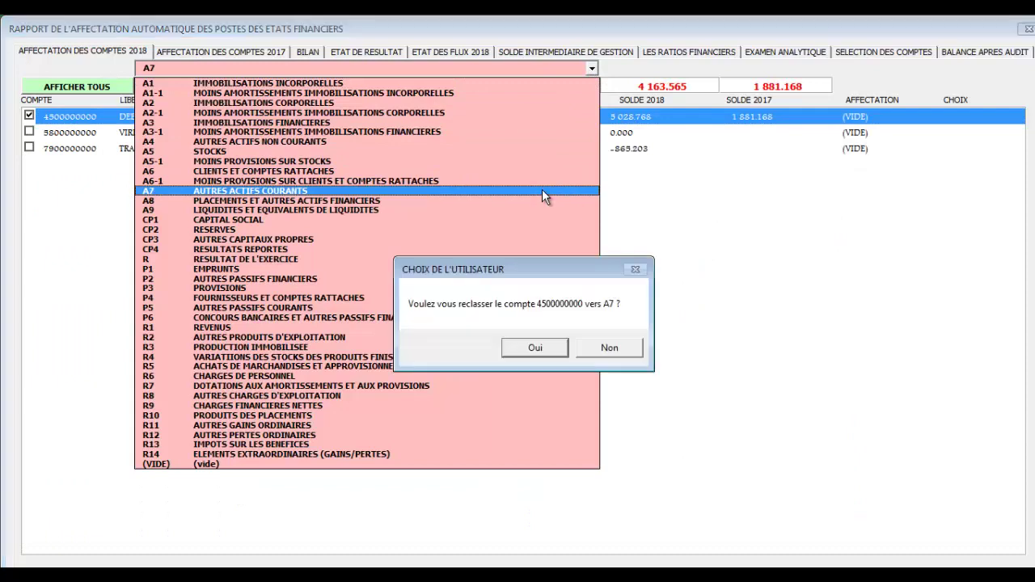
left_click(552, 346)
left_click(569, 349)
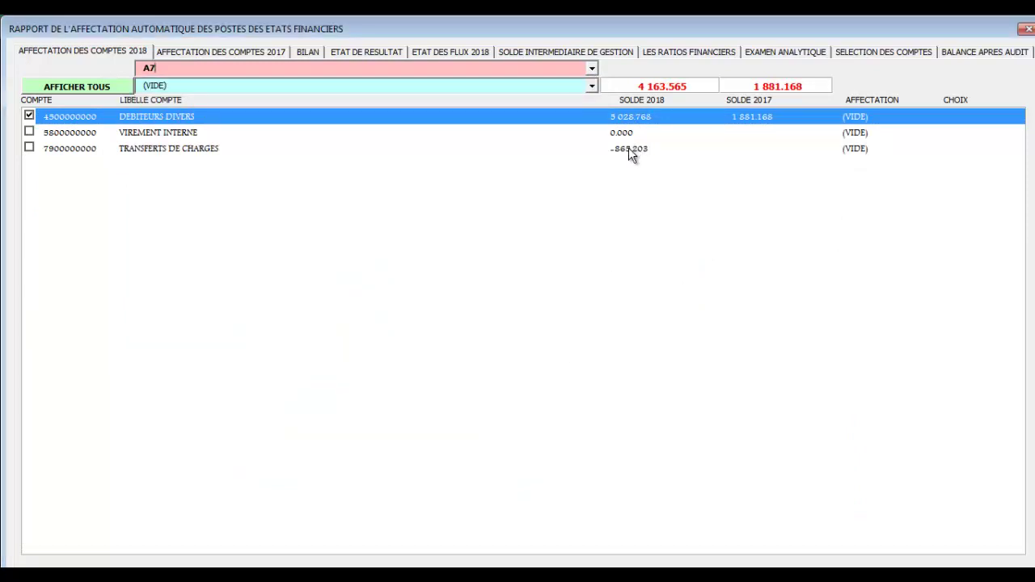
Reclassify the unassigned TRANSFERTS DE CHARGES account to R8 AUTRES CHARGES D'EXPLOITATION.
left_click(624, 134)
left_click(592, 68)
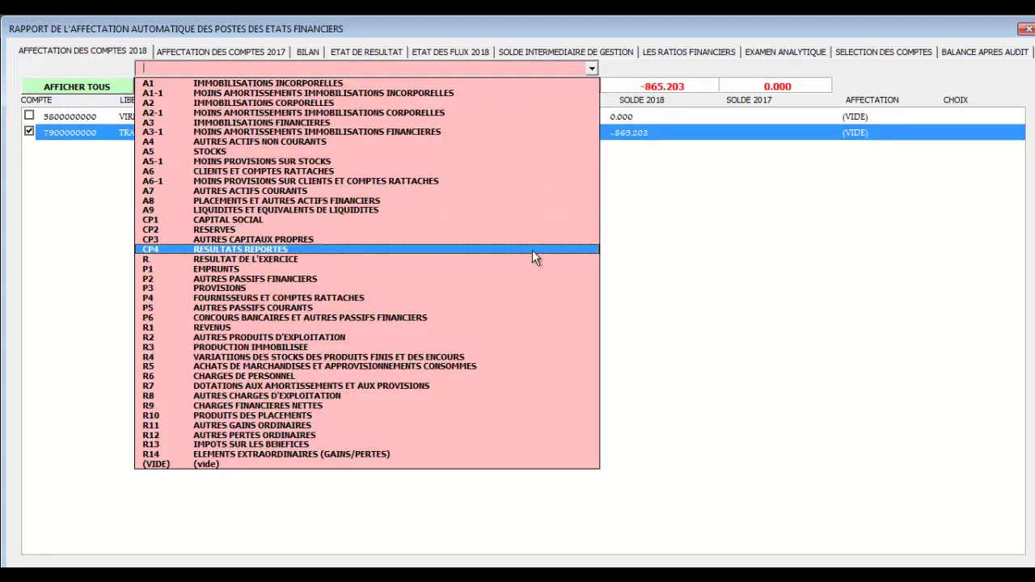
left_click(484, 395)
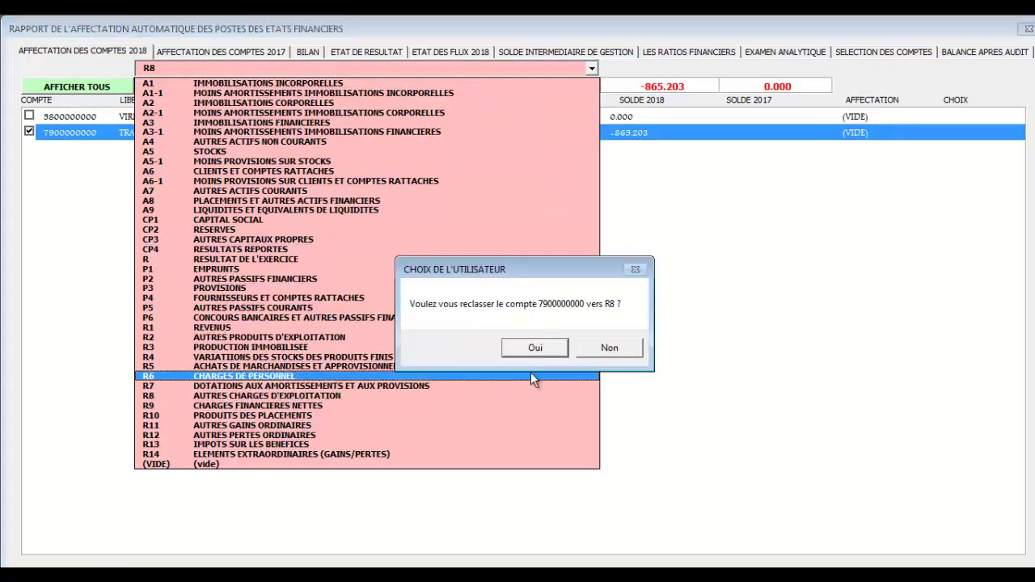
left_click(535, 348)
left_click(561, 349)
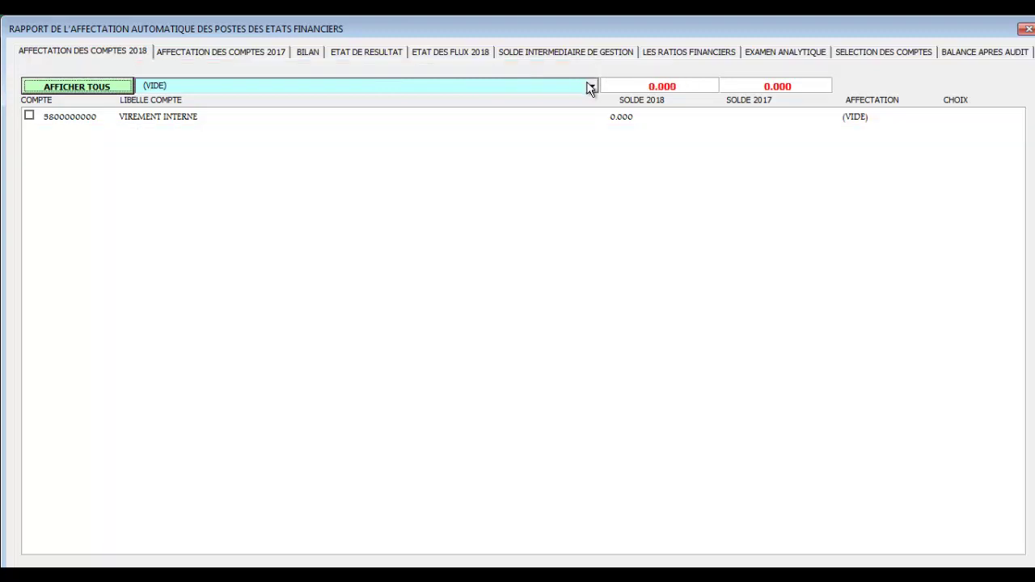
Filter the accounts on R and reclassify the 2016 profit account (Résultat bénéficière 2016) to CP4 RESULTATS REPORTES.
left_click(591, 85)
left_click(513, 277)
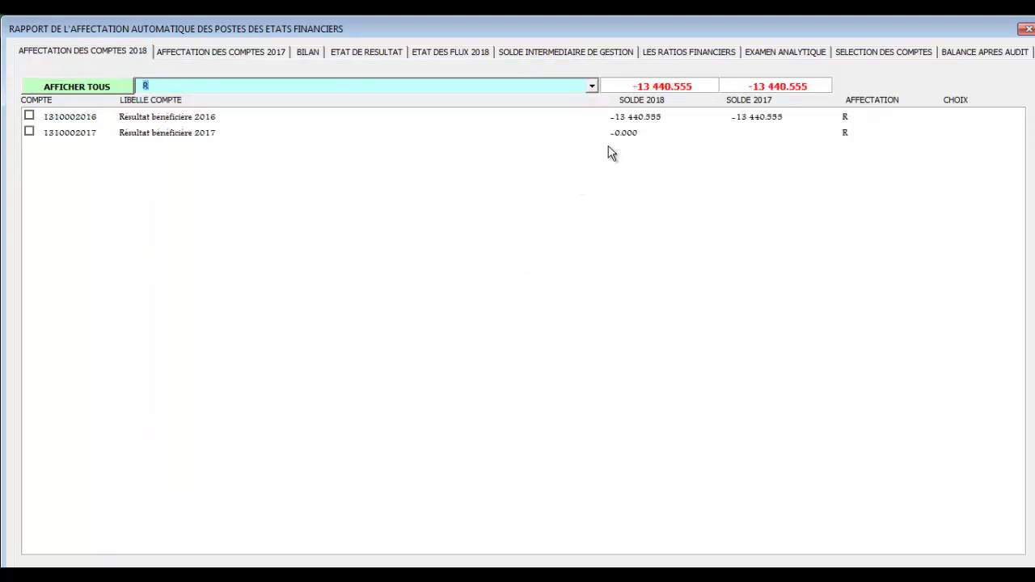
left_click(627, 117)
left_click(592, 69)
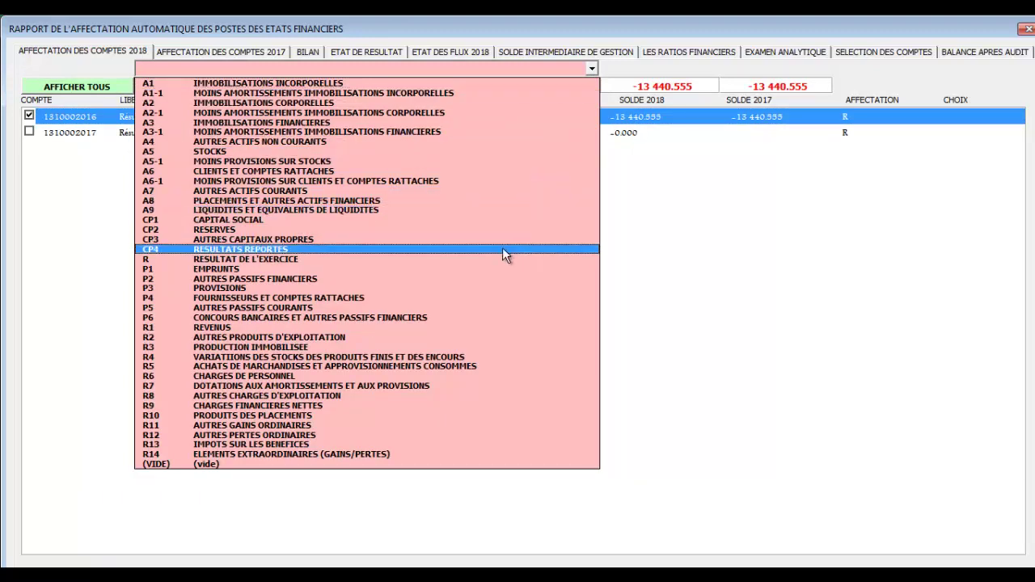
left_click(502, 248)
left_click(539, 345)
left_click(566, 350)
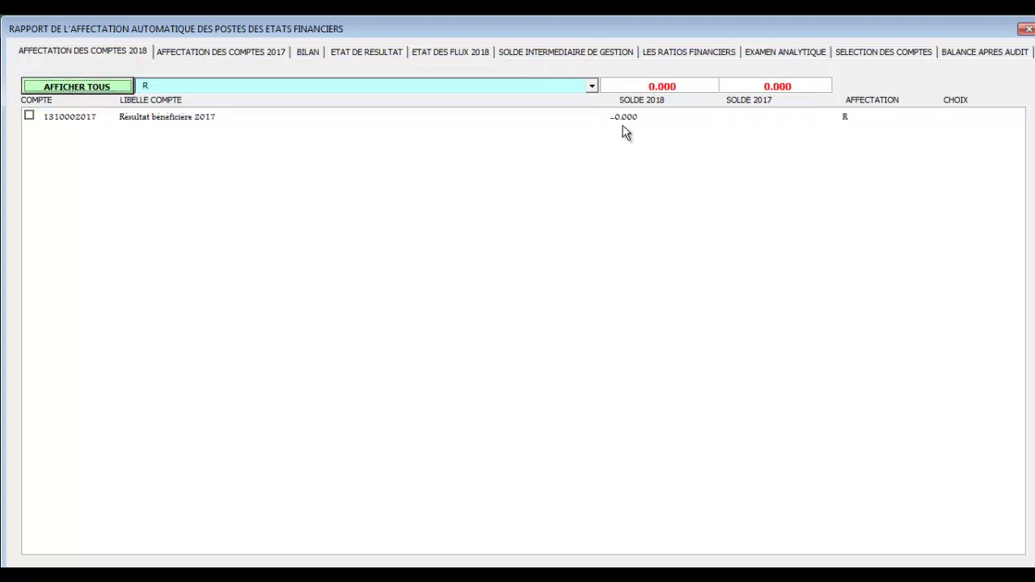
Reclassify the 2017 profit account (Résultat bénéficière 2017) from R to CP4 RESULTATS REPORTES.
left_click(615, 116)
left_click(592, 68)
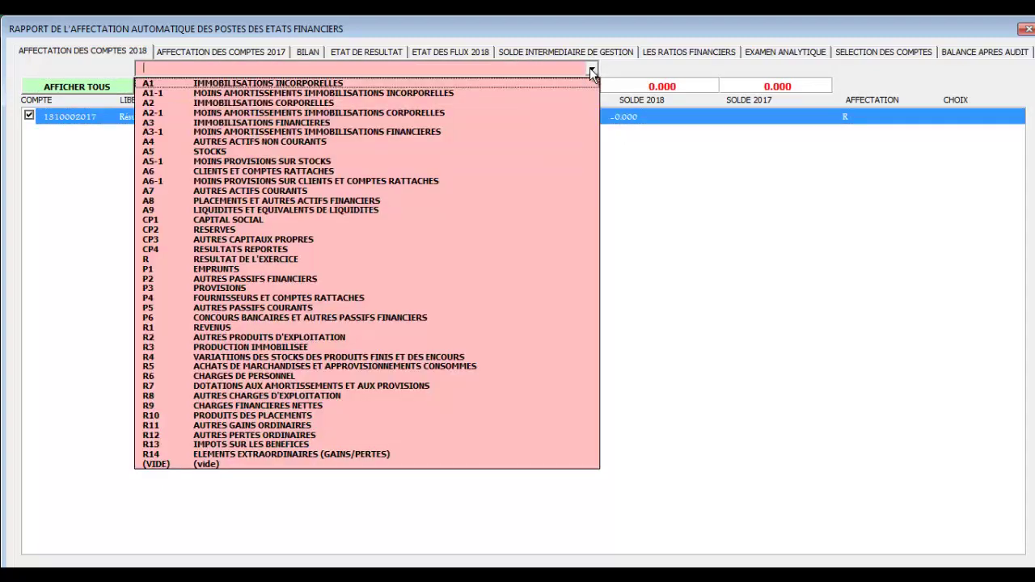
left_click(538, 249)
left_click(543, 347)
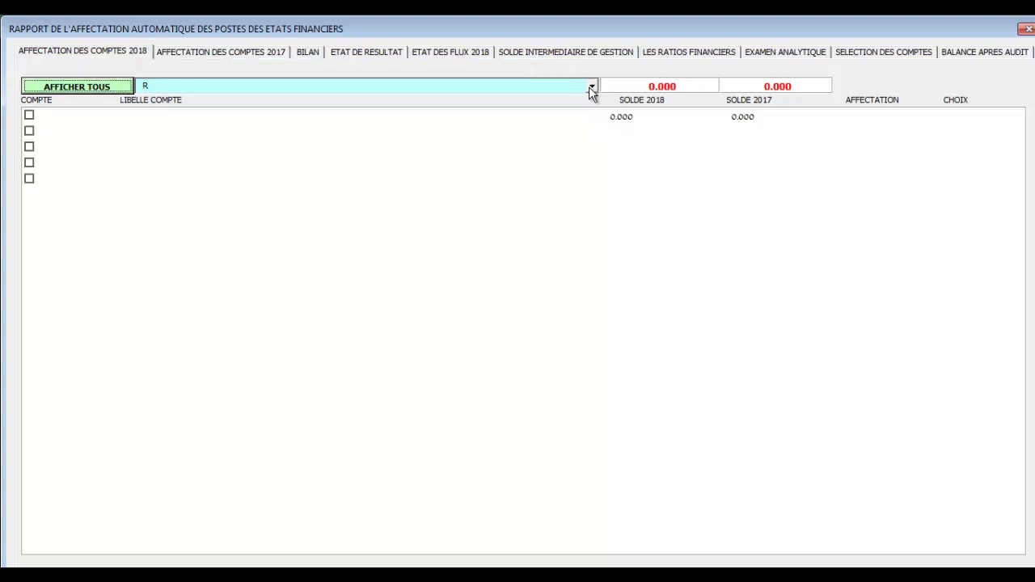
Check the accounts assigned to A7, and under the P4 filter reclassify AIR LIQUIDE TUNISIE SERVICES to A7 AUTRES ACTIFS COURANTS.
left_click(591, 86)
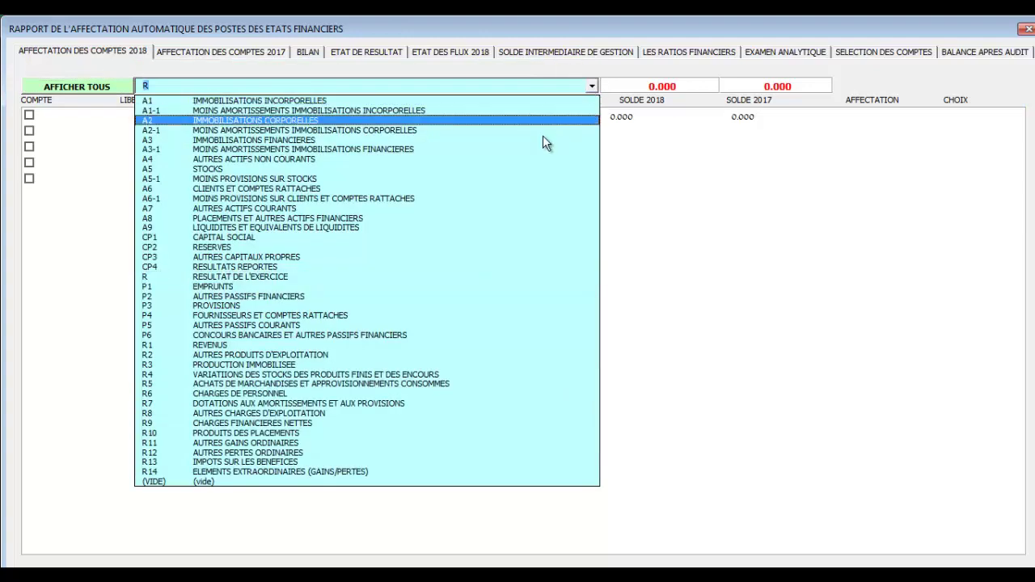
left_click(508, 208)
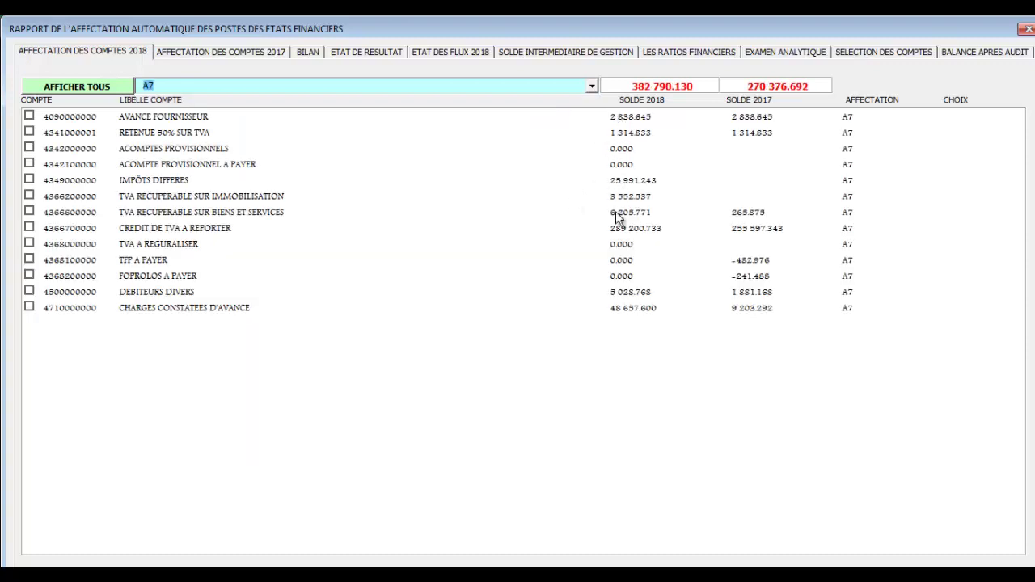
left_click(594, 87)
left_click(414, 316)
left_click(627, 312)
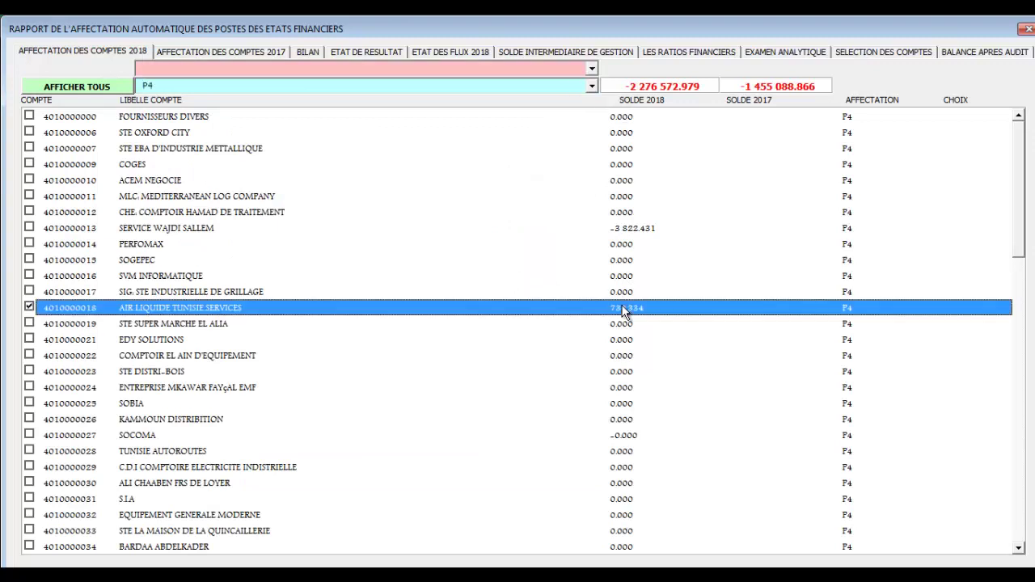
left_click(588, 69)
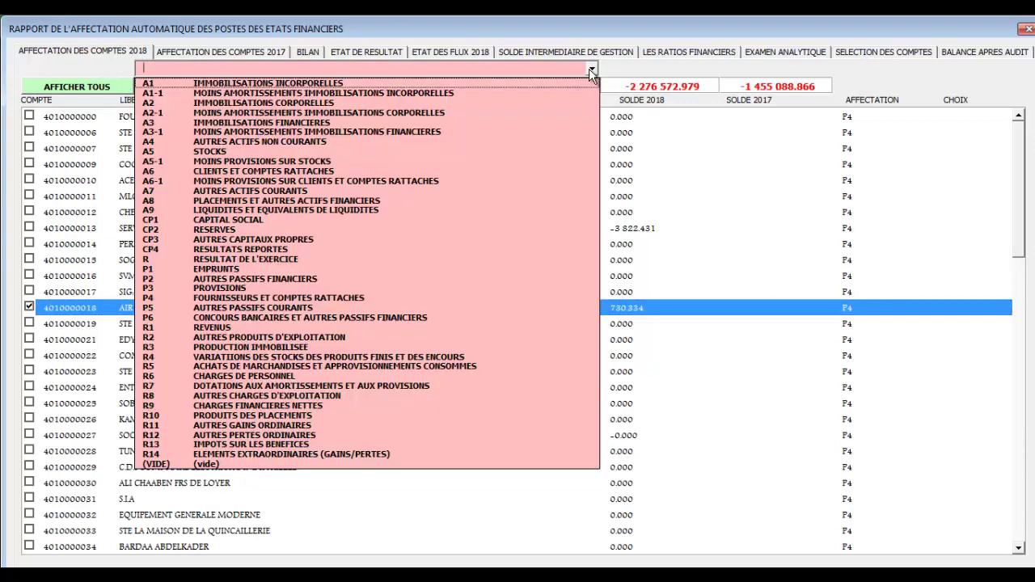
left_click(537, 190)
left_click(539, 346)
left_click(618, 346)
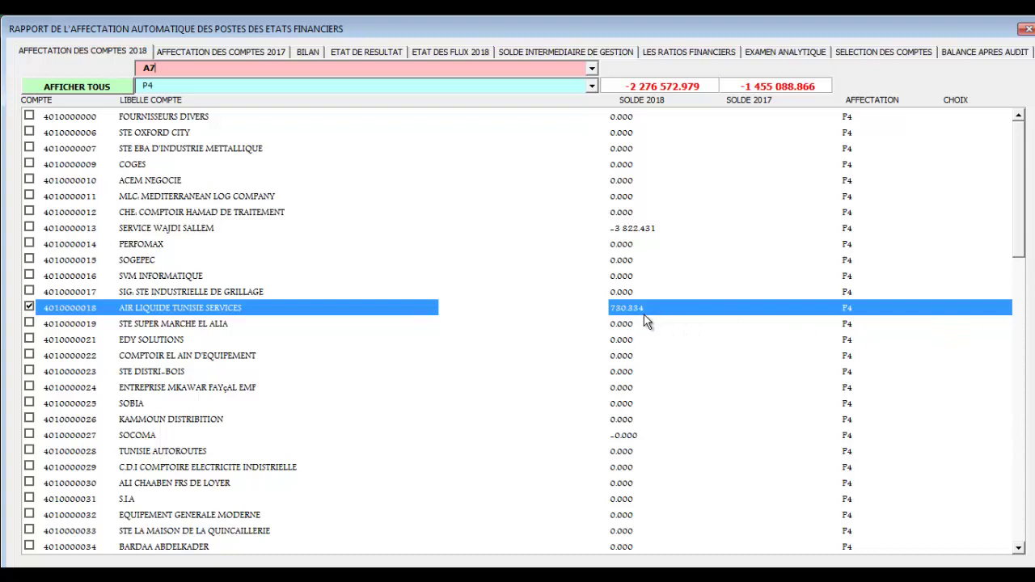
Find the next P4 supplier account with a debit balance and reclassify it to A7 AUTRES ACTIFS COURANTS.
scroll(643, 324, "down", 7)
left_click(643, 337)
left_click(426, 190)
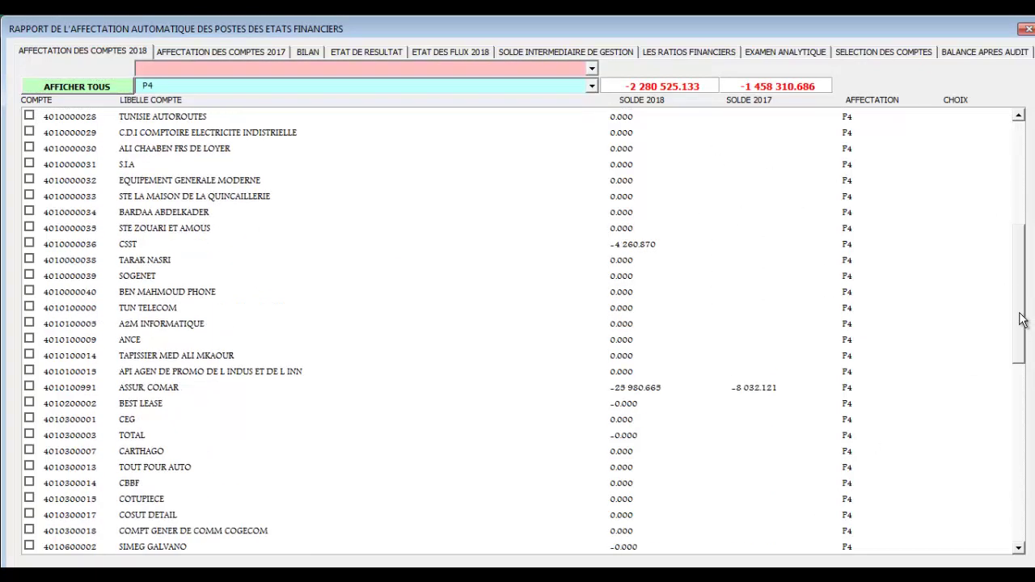
Reclassify the debit-balance supplier STE SAFA at the end of the P4 list to A7 AUTRES ACTIFS COURANTS.
scroll(986, 481, "down", 10)
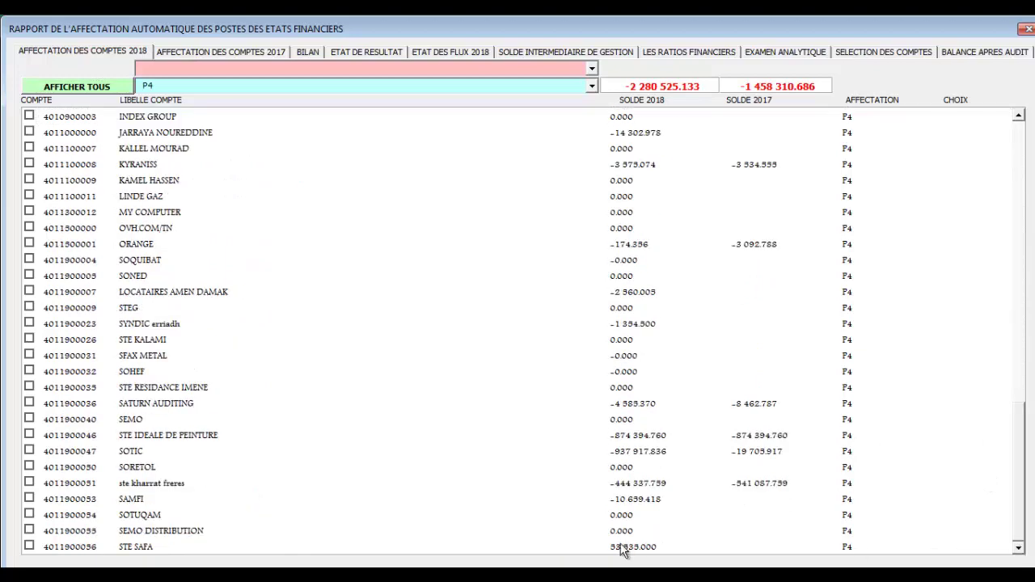
left_click(653, 548)
left_click(477, 191)
left_click(532, 342)
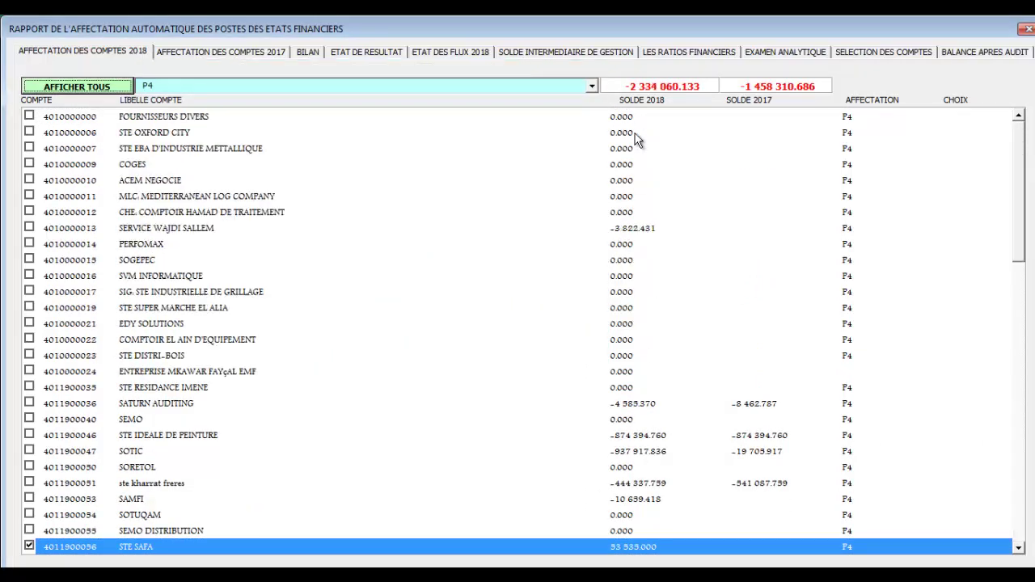
Filter the 2017 account assignment on unassigned accounts (VIDE) and assign DEBITEURS DIVERS to A7 AUTRES ACTIFS COURANTS.
scroll(990, 531, "down", 10)
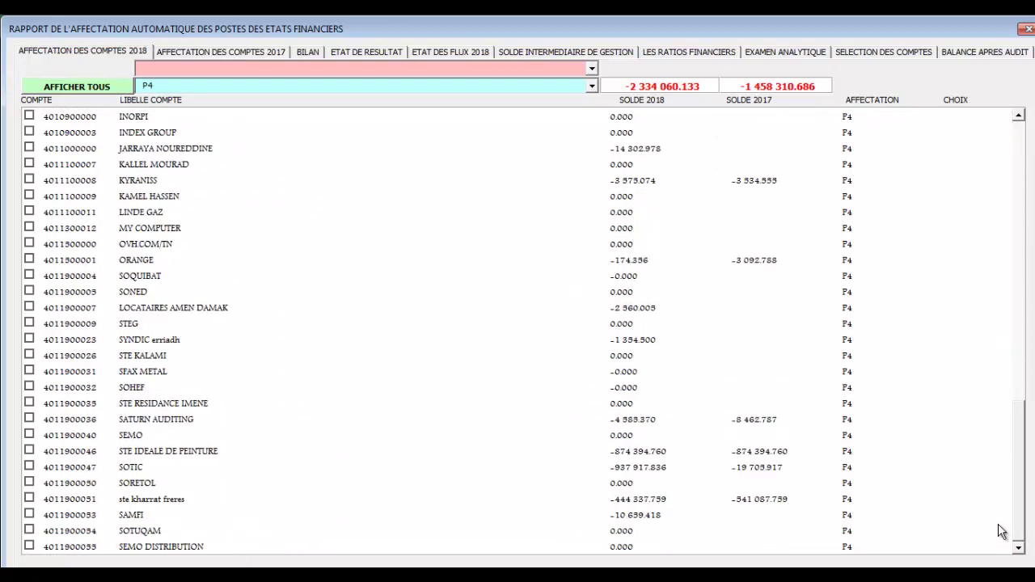
left_click(234, 52)
left_click(591, 86)
left_click(242, 486)
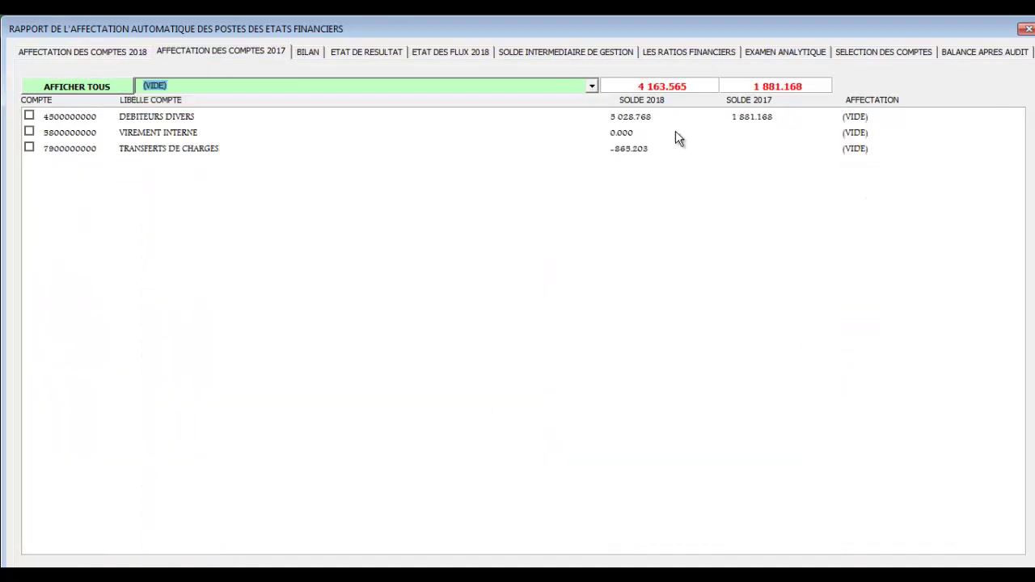
left_click(29, 116)
left_click(591, 68)
left_click(439, 191)
left_click(562, 347)
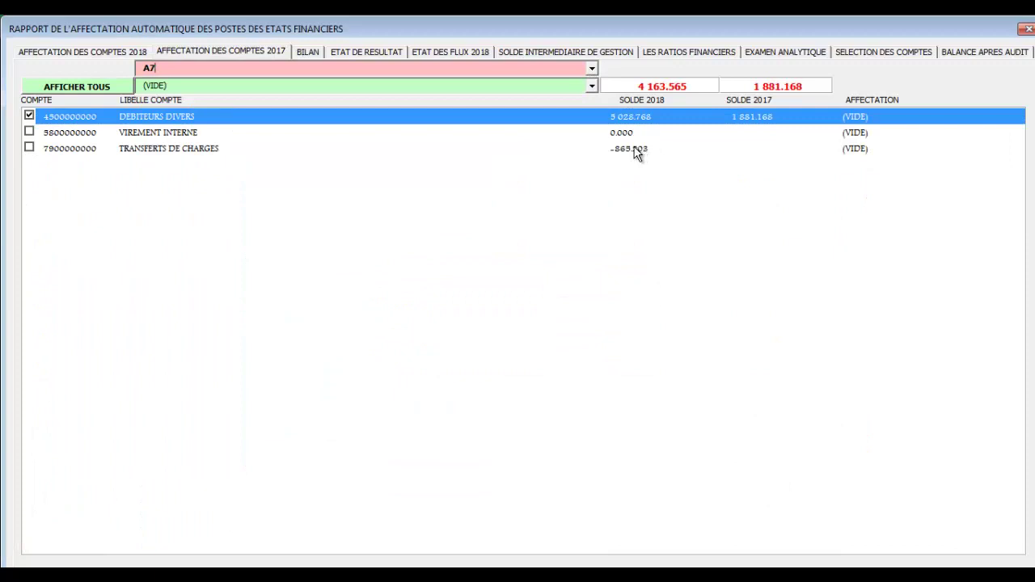
Assign the unassigned 2017 account TRANSFERTS DE CHARGES to its financial statement item.
left_click(636, 149)
left_click(591, 68)
left_click(405, 460)
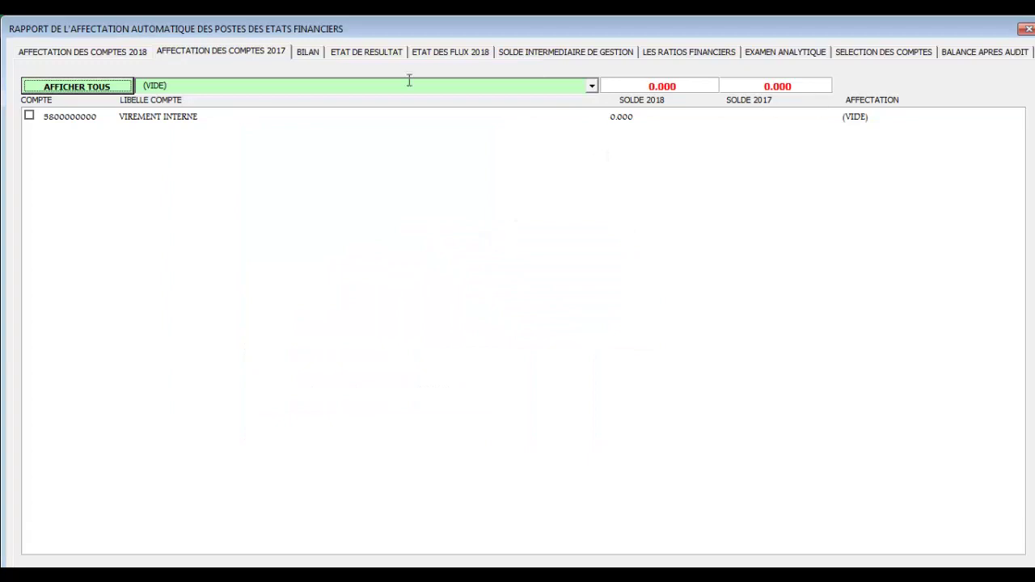
Under the 2017 R filter, reclassify Résultat bénéficière 2016 and Résultat bénéficière 2017 to CP4 RESULTATS REPORTES.
left_click(591, 86)
left_click(529, 224)
left_click(557, 116)
left_click(592, 67)
left_click(530, 267)
left_click(565, 348)
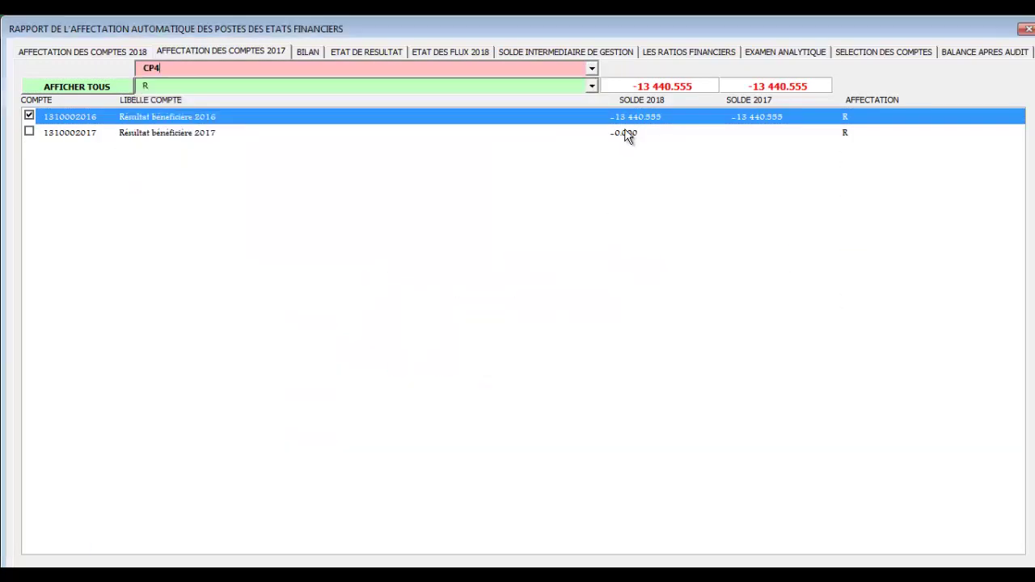
left_click(625, 135)
left_click(592, 68)
left_click(530, 260)
left_click(536, 412)
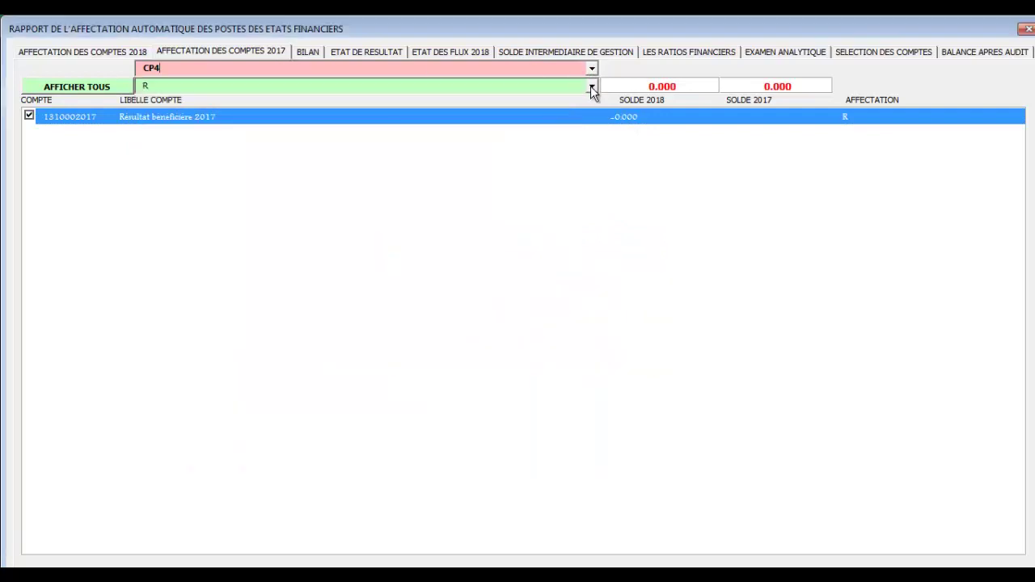
Review the 2017 accounts assigned to A6 CLIENTS ET COMPTES RATTACHES and to A7 AUTRES ACTIFS COURANTS.
left_click(487, 188)
left_click(592, 86)
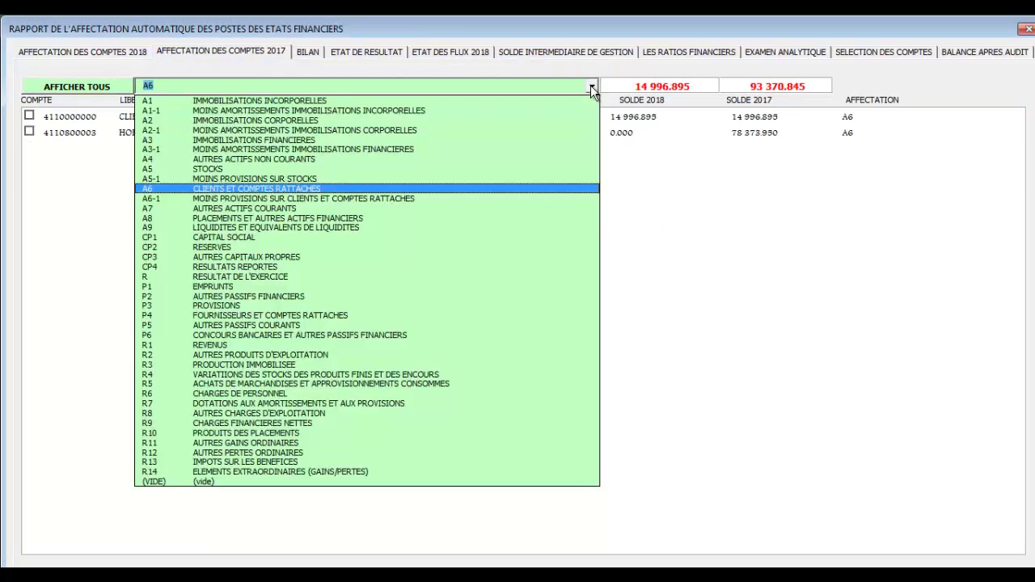
left_click(526, 209)
Under the 2017 P4 filter, find the debit-balance supplier TTM TUN. TRANSF. MEATAUX and reclassify it to A7 AUTRES ACTIFS COURANTS.
left_click(591, 85)
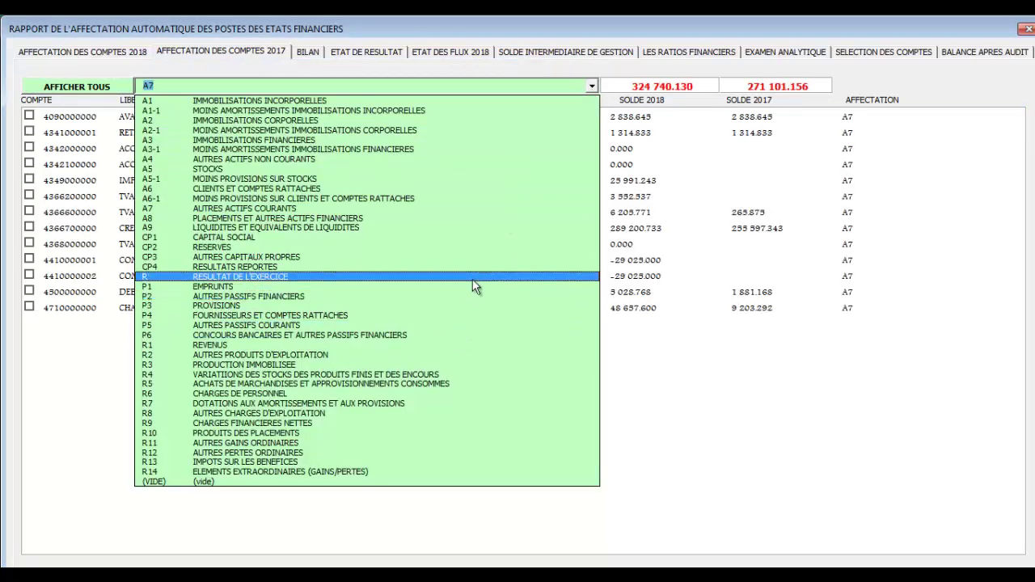
left_click(464, 315)
scroll(767, 313, "down", 9)
left_click(766, 312)
left_click(475, 210)
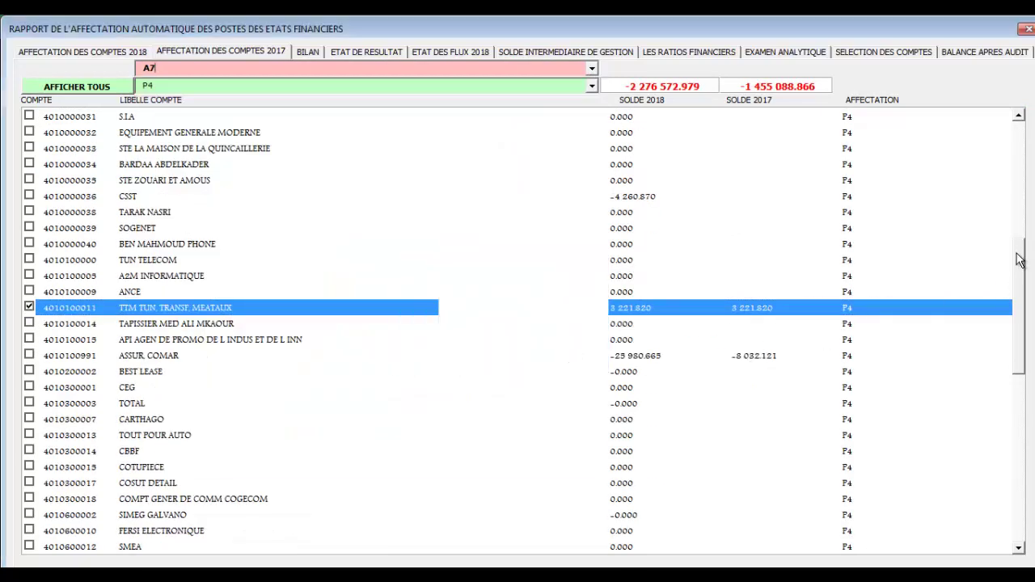
left_click_drag(1020, 261, 1013, 208)
Review the 2017 P5 accounts, and recheck the 2018 P4 supplier list for debit balances before showing all accounts again.
left_click(591, 86)
left_click(593, 86)
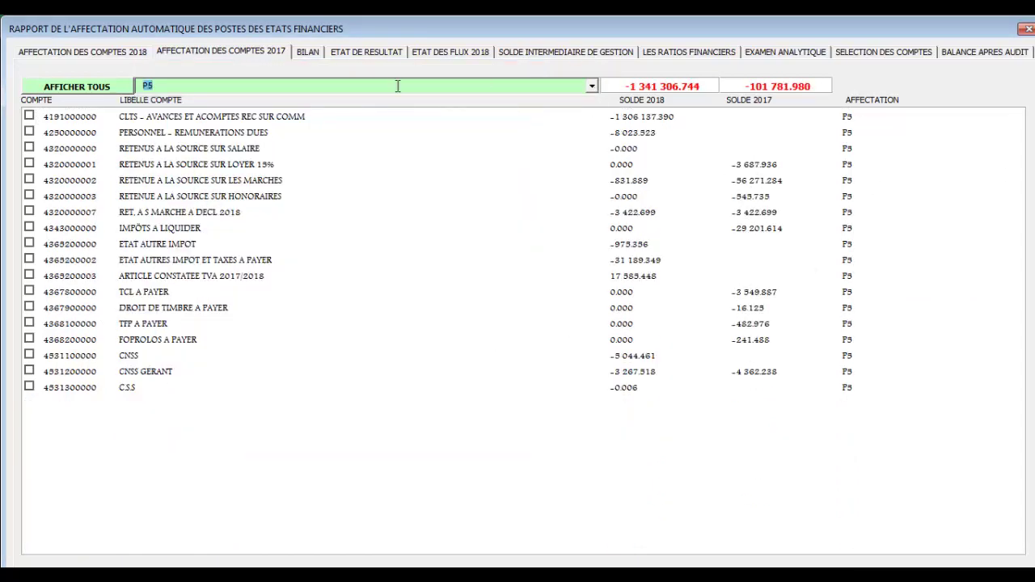
left_click(83, 51)
left_click(347, 85)
left_click(441, 313)
scroll(997, 398, "down", 15)
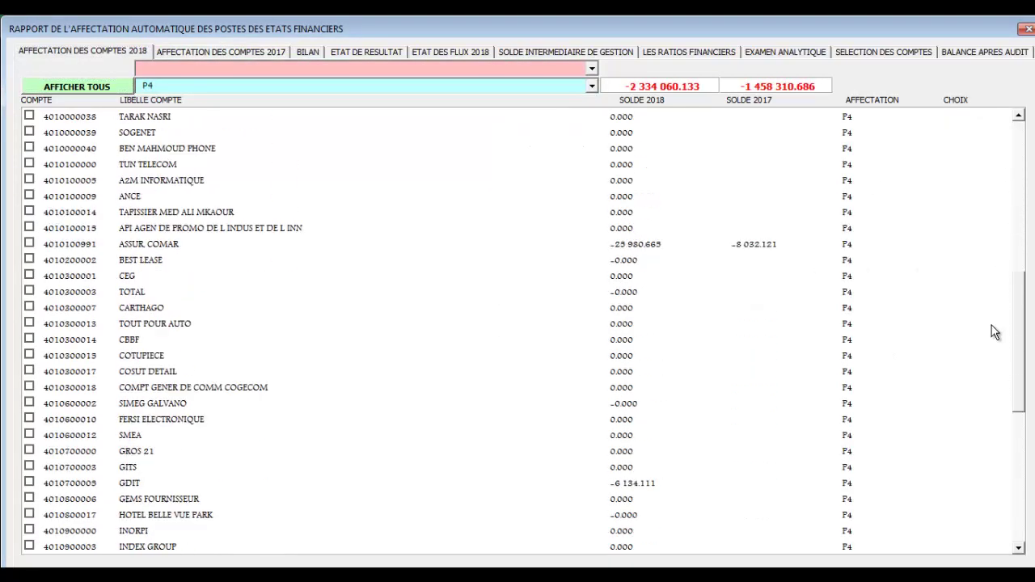
scroll(997, 397, "down", 4)
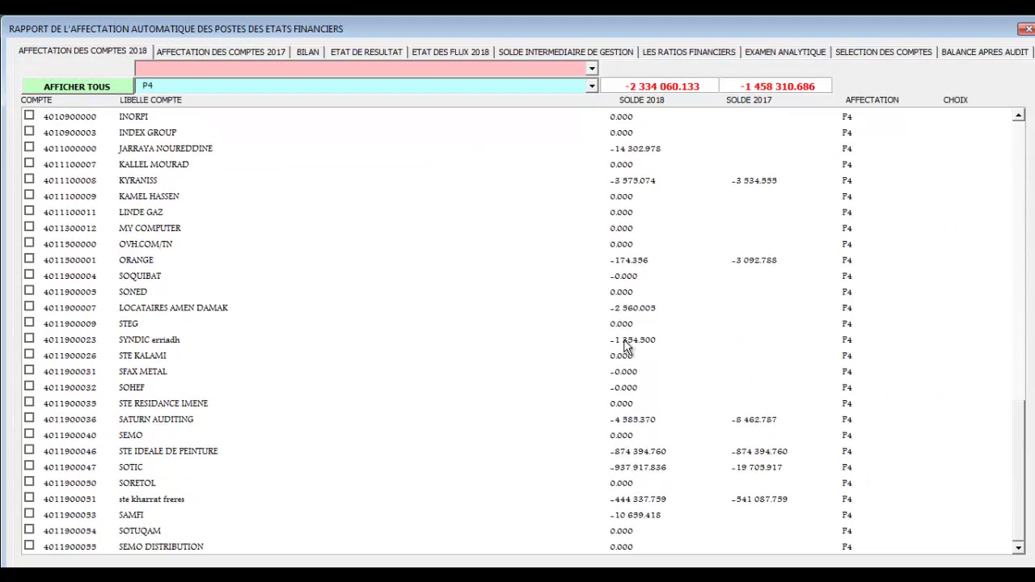
left_click_drag(1015, 408, 1011, 150)
left_click(121, 86)
Check the balancing of the BILAN and compare its 2018 and 2017 results with those in the ETAT DE RESULTAT.
left_click(307, 51)
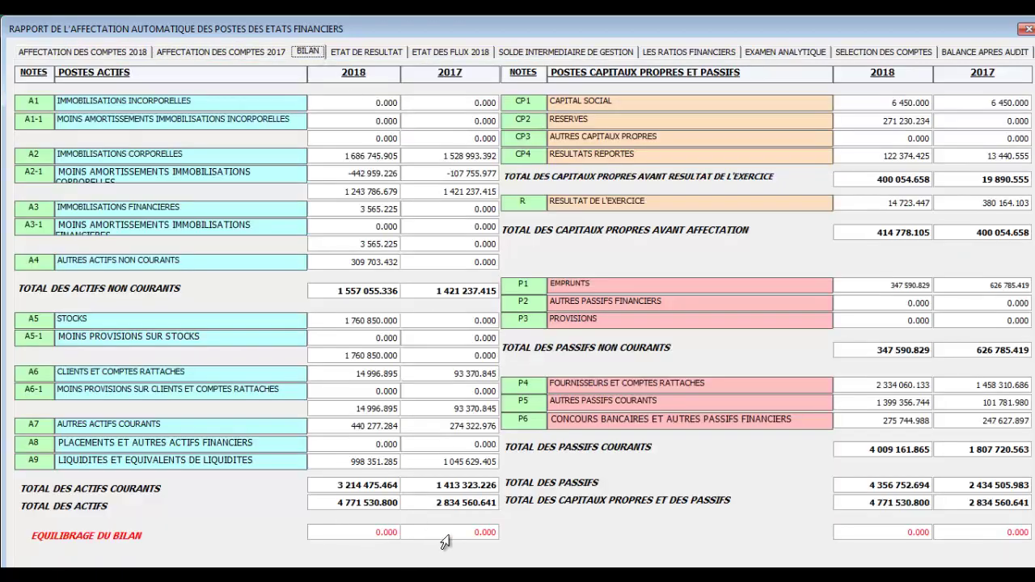
left_click(866, 209)
left_click(969, 205)
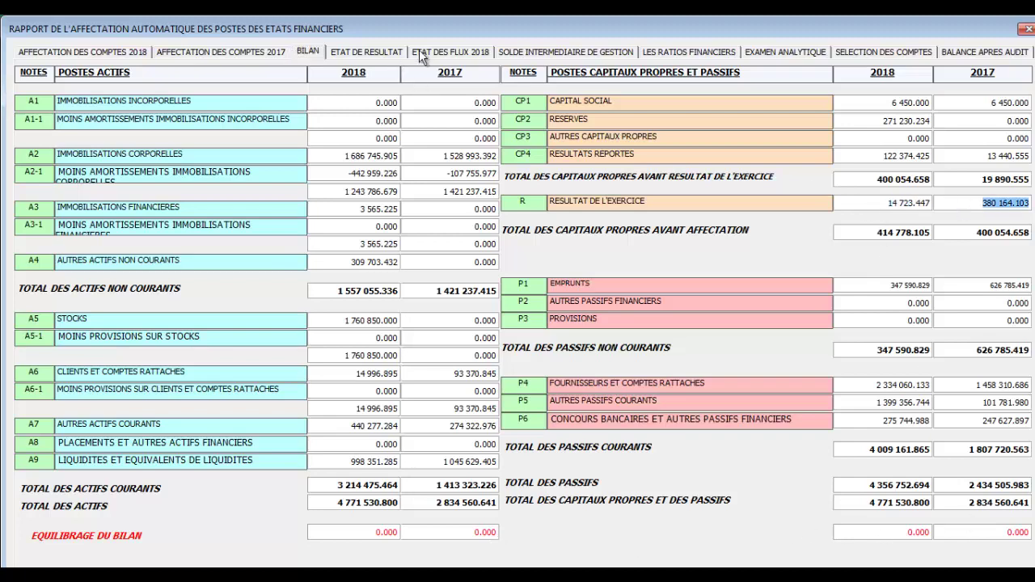
left_click(377, 51)
left_click(517, 508)
left_click(647, 509)
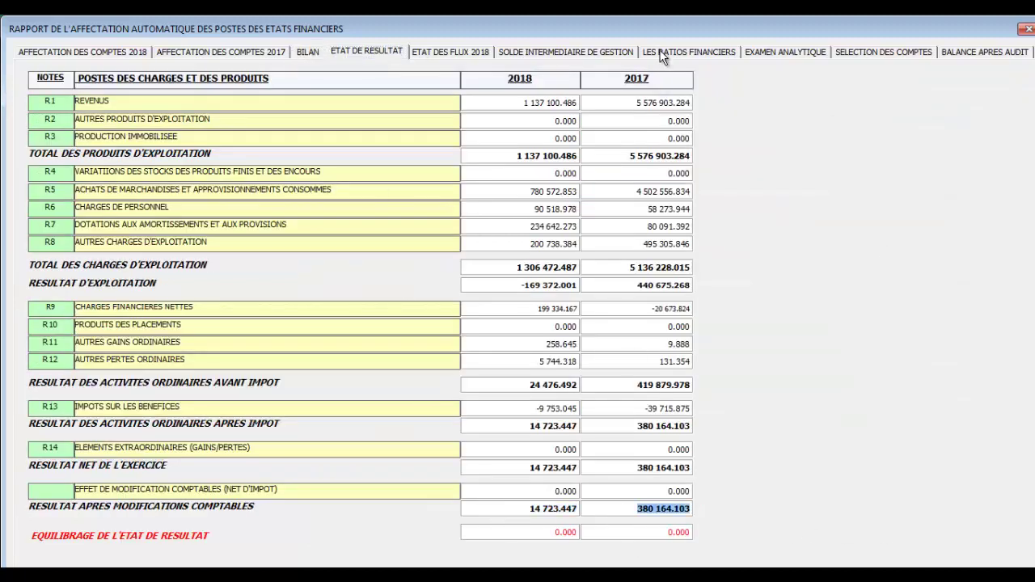
Check the net result in the SOLDE INTERMEDIAIRE DE GESTION and look through the financial ratios.
left_click(598, 52)
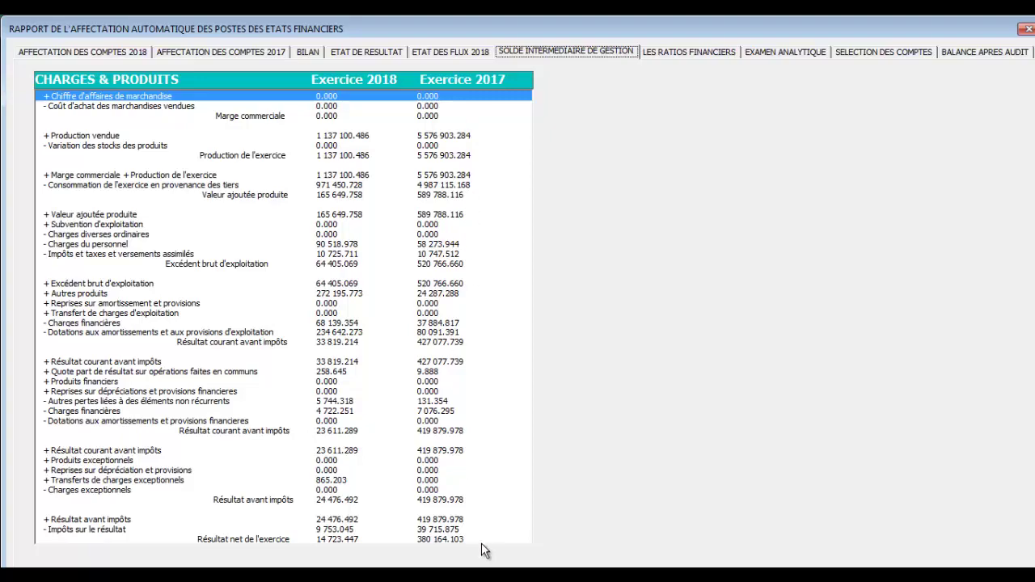
left_click(339, 540)
left_click(691, 54)
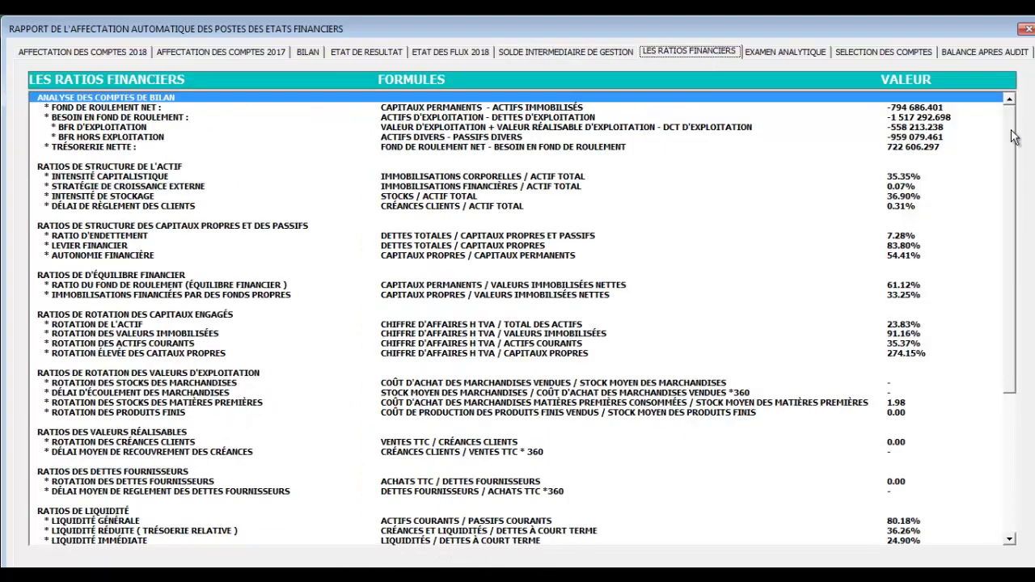
left_click_drag(1010, 143, 1003, 71)
Examine the EXAMEN ANALYTIQUE under the criteria TOTAL DES CHARGES D'EXPLOITATION, RESULTAT NET DE L'EXERCICE and RESULTAT D'EXPLOITATION, and close the report.
left_click(786, 52)
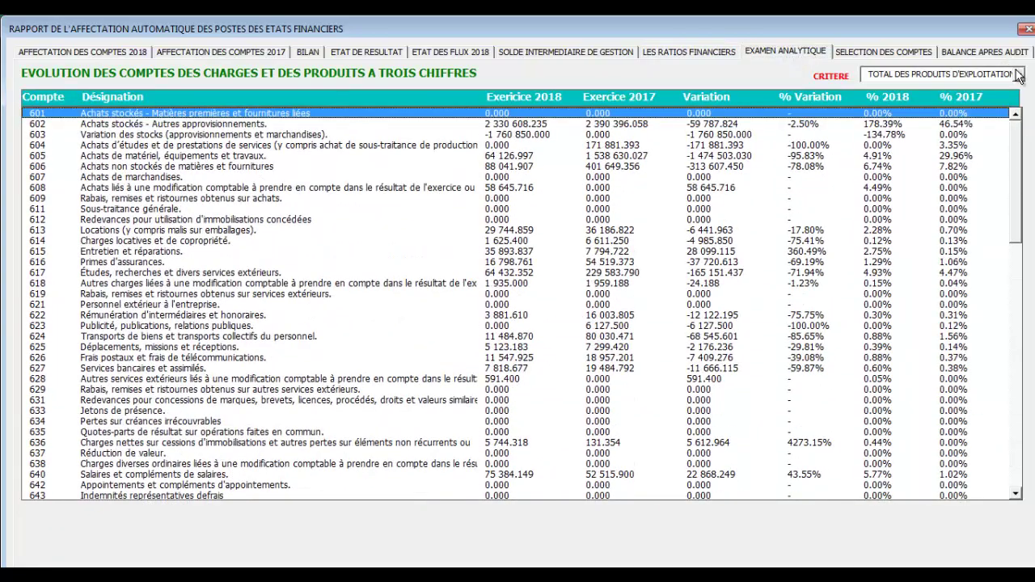
left_click(1019, 75)
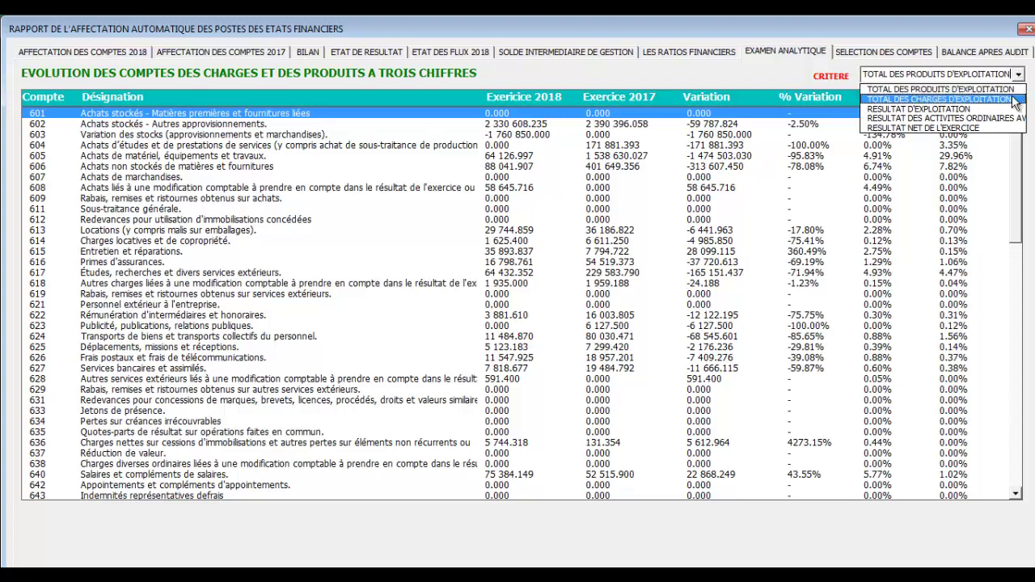
left_click(937, 98)
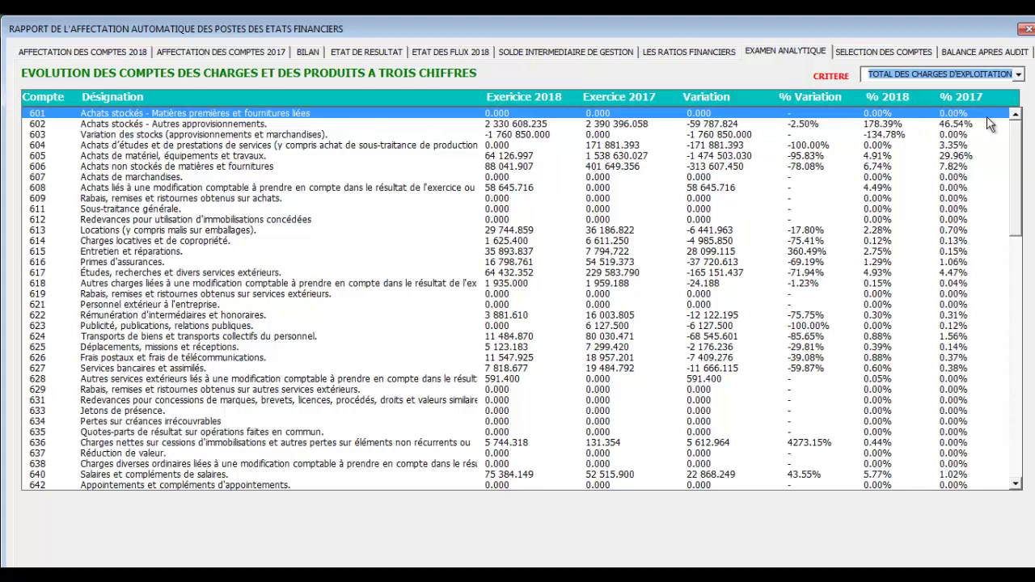
left_click(963, 157)
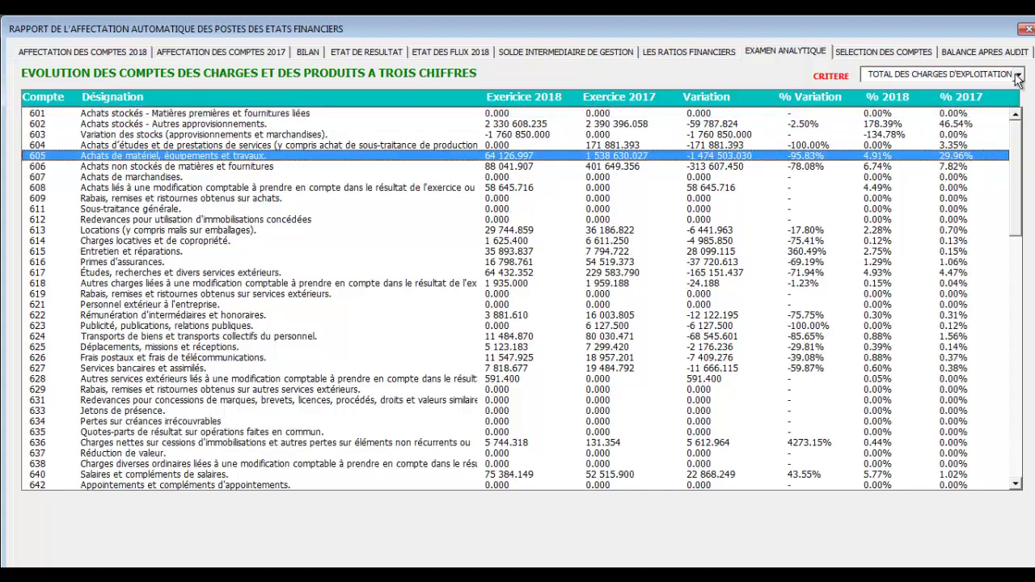
left_click(1017, 75)
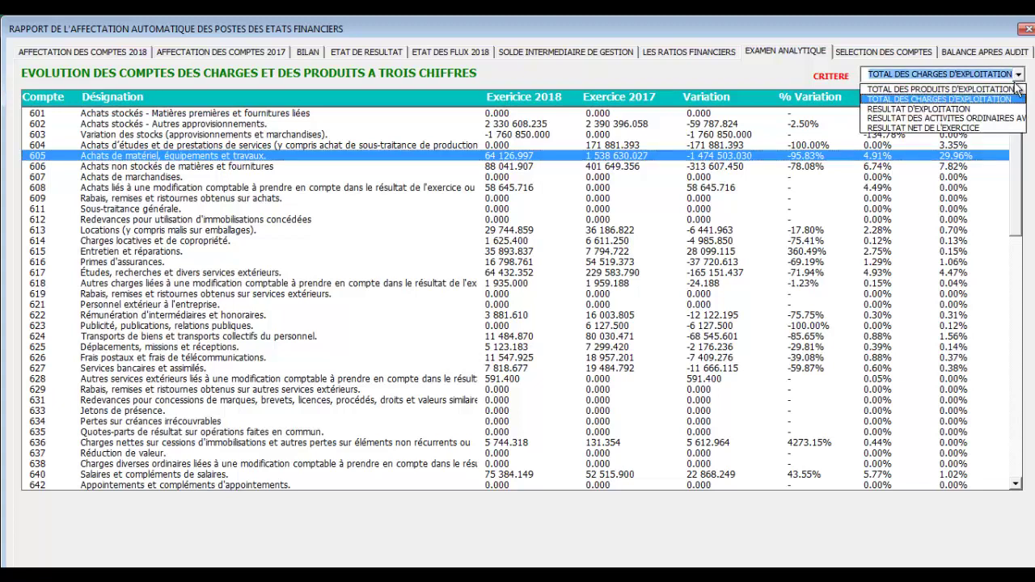
left_click(1000, 130)
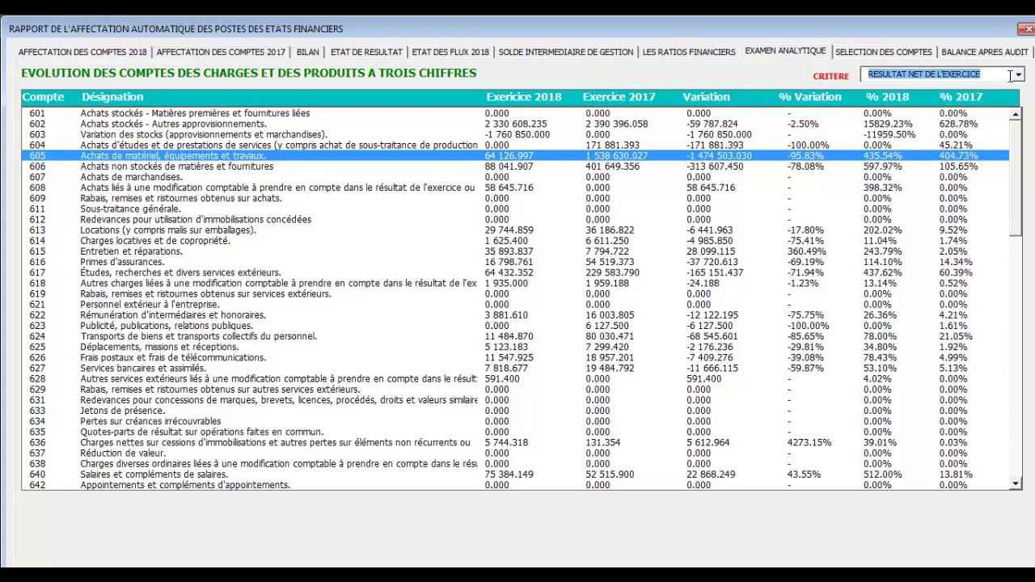
left_click(1018, 76)
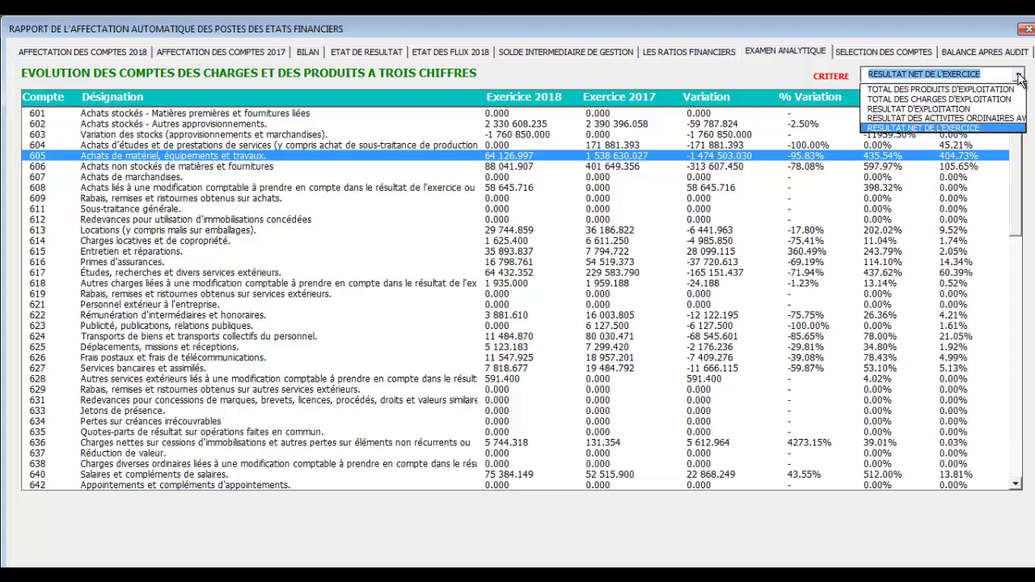
left_click(989, 110)
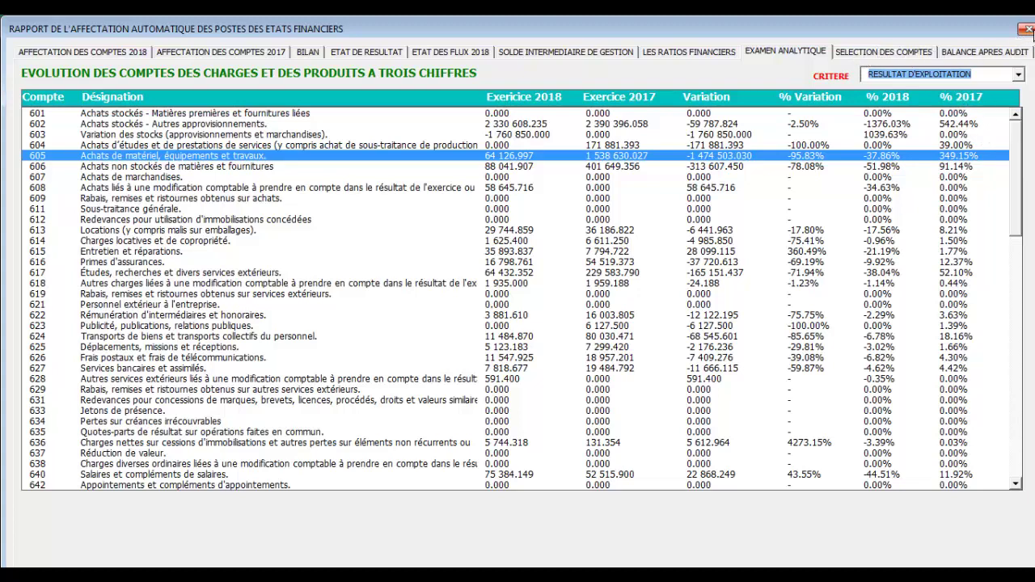
left_click(1026, 30)
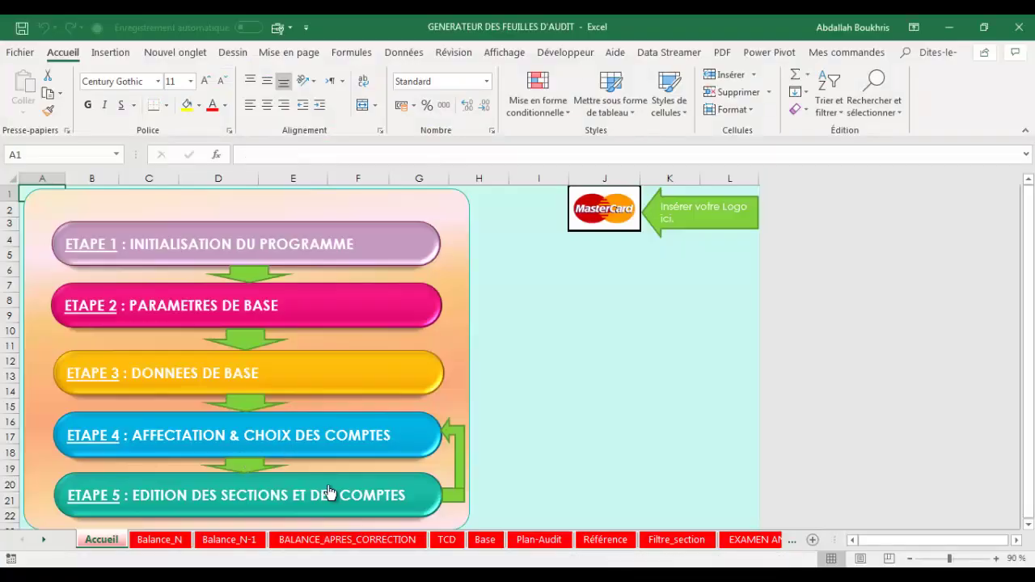
Import the 2018 general ledger (GRAND LIVRE 2018) as base data from the Excel file in the desktop folder, and close the balance selection form.
left_click(266, 372)
left_click(856, 117)
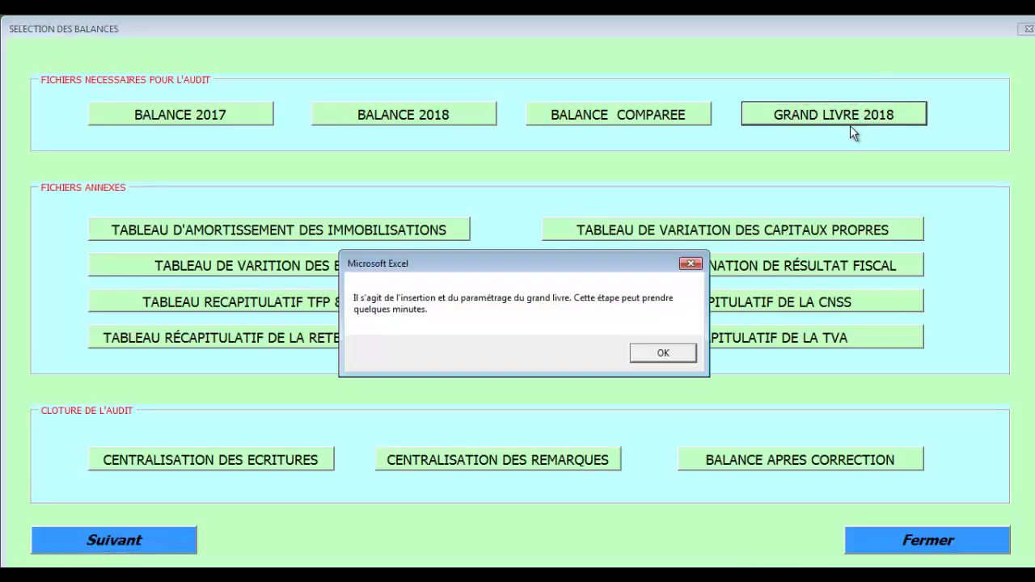
left_click(652, 354)
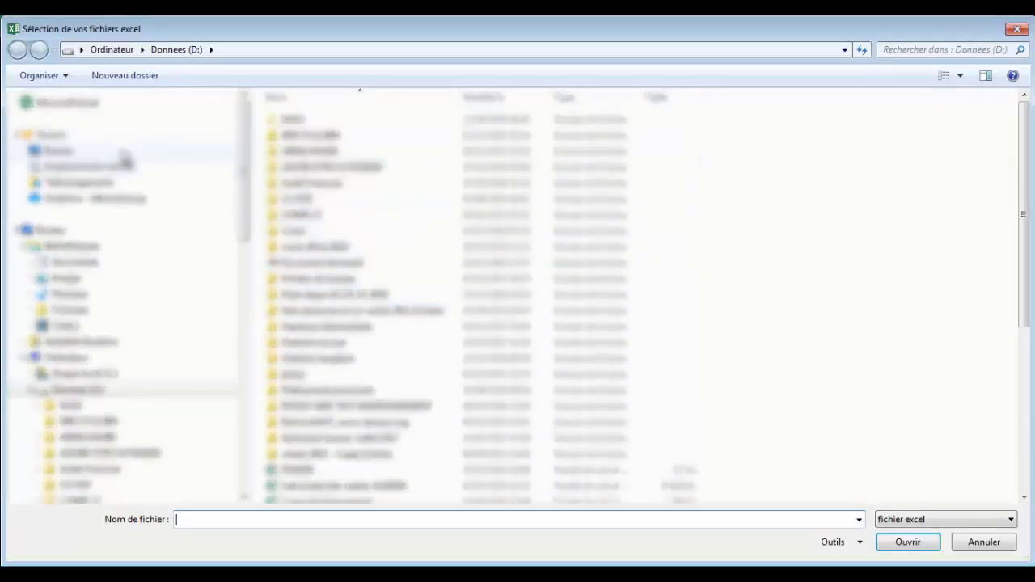
left_click(123, 156)
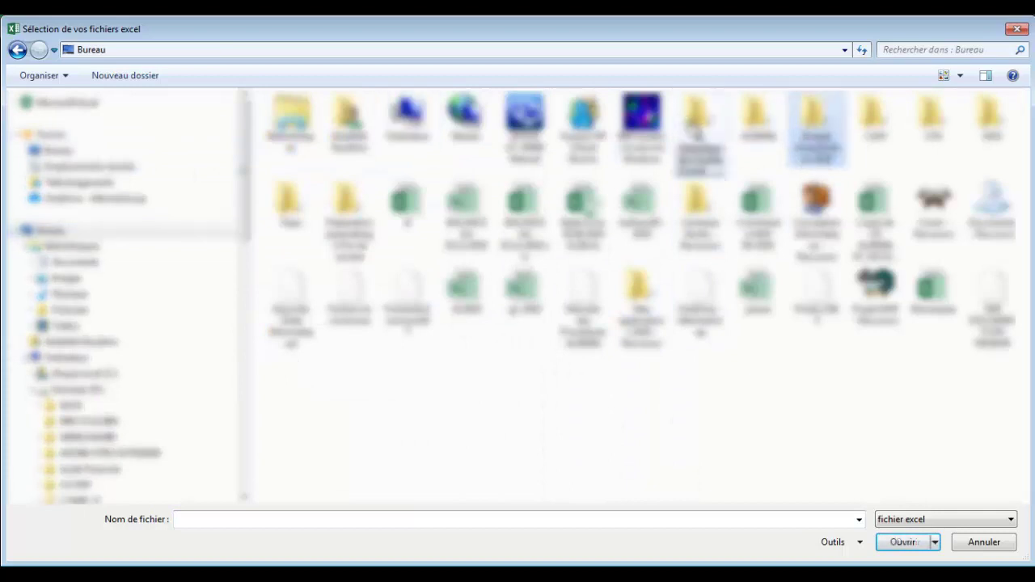
double_click(693, 130)
left_click(312, 184)
double_click(312, 184)
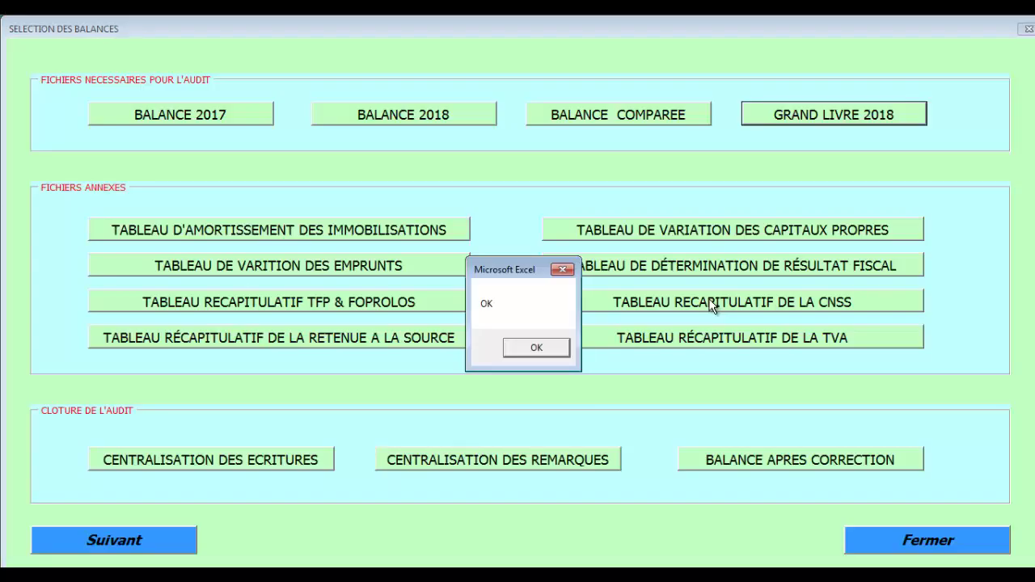
left_click(557, 349)
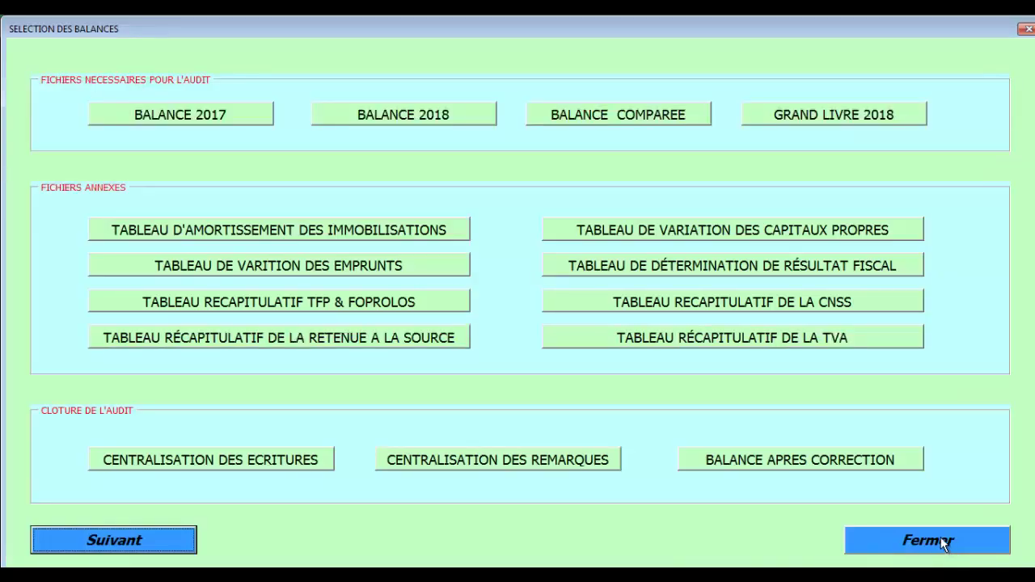
left_click(942, 544)
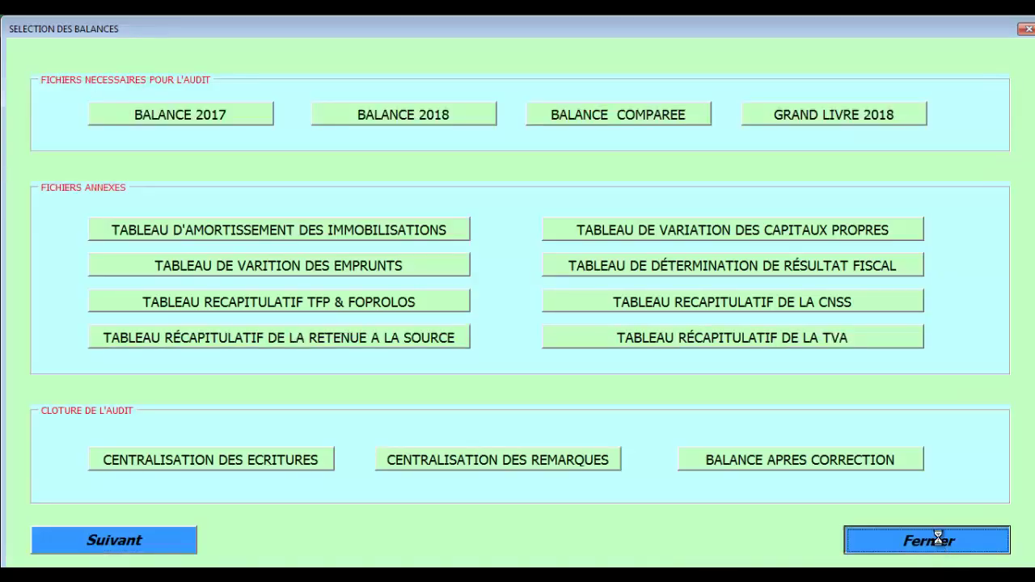
left_click(929, 540)
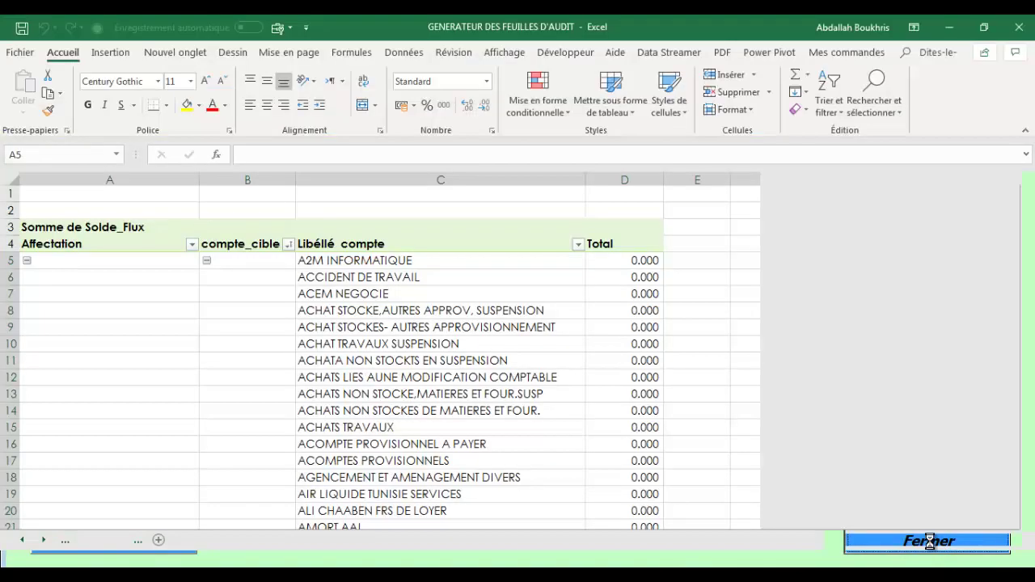
Reopen the account assignment report from step 4 and display the 2018 cash flow statement (ETAT DES FLUX 2018).
left_click(236, 440)
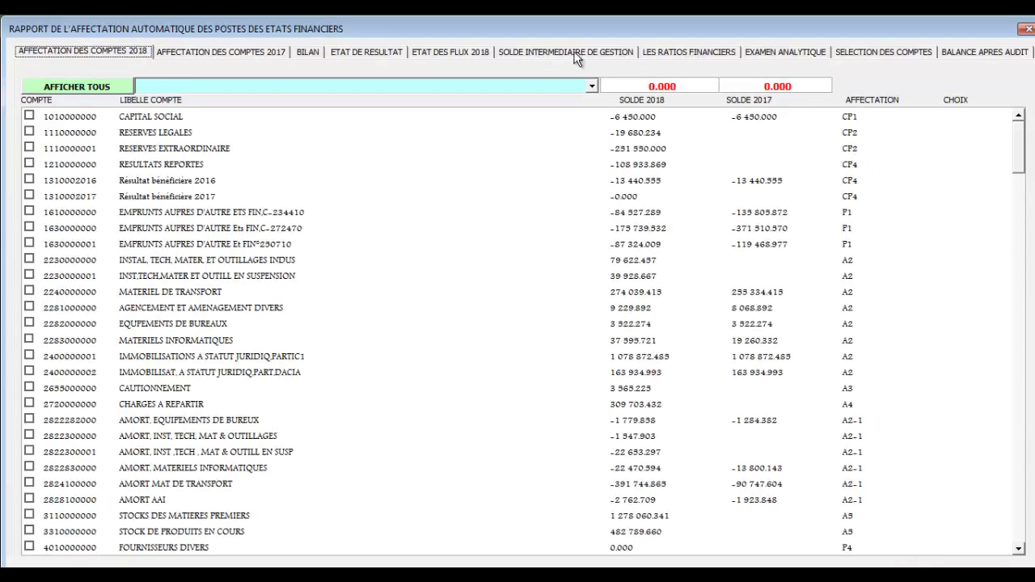
left_click(454, 49)
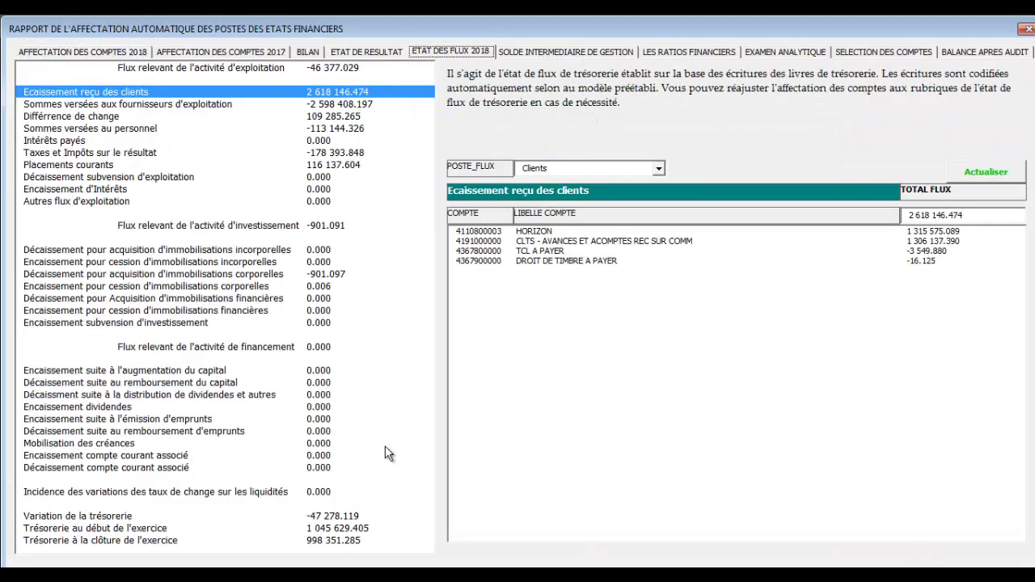
Compare the opening and closing treasury in the 2018 cash flow statement with the 2017 and 2018 LIQUIDITES ET EQUIVALENTS DE LIQUIDITES in the BILAN.
left_click(353, 540)
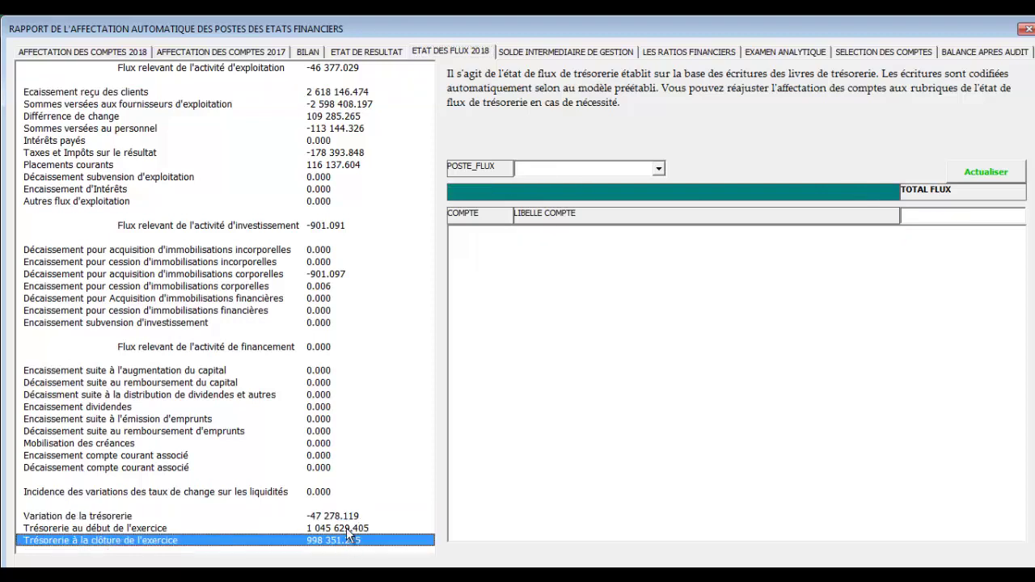
left_click(353, 528)
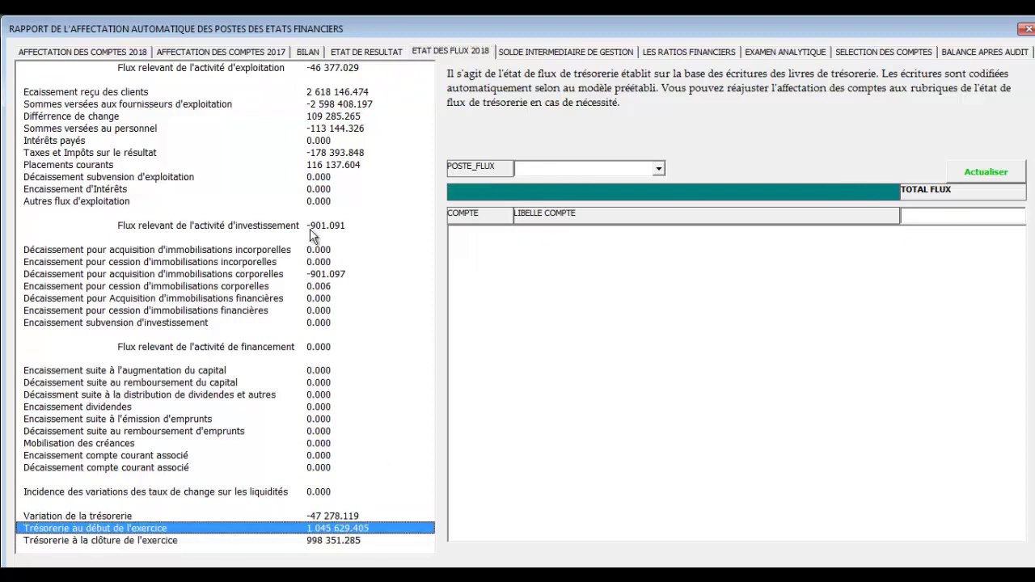
left_click(340, 540)
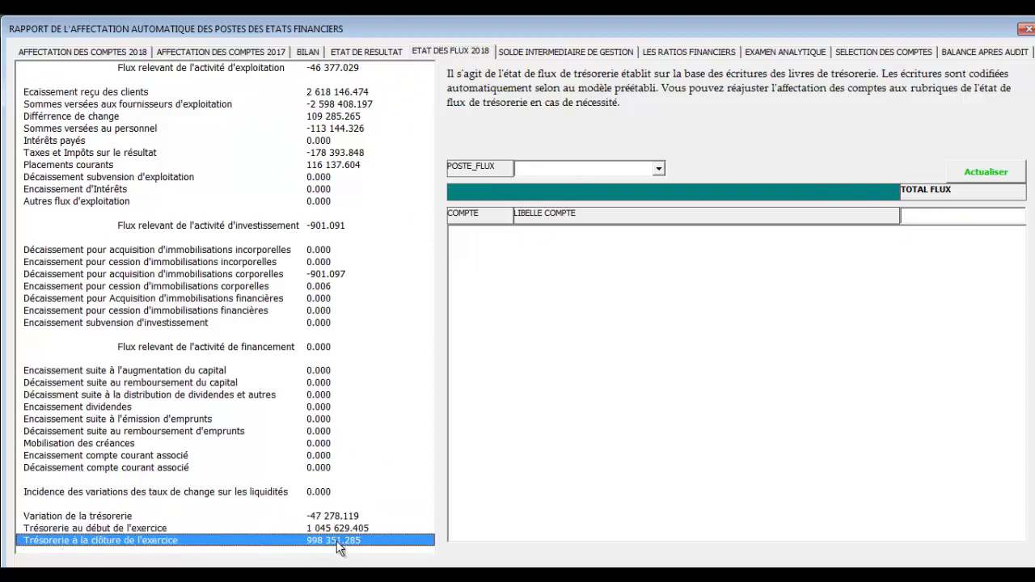
left_click(313, 52)
left_click(429, 465)
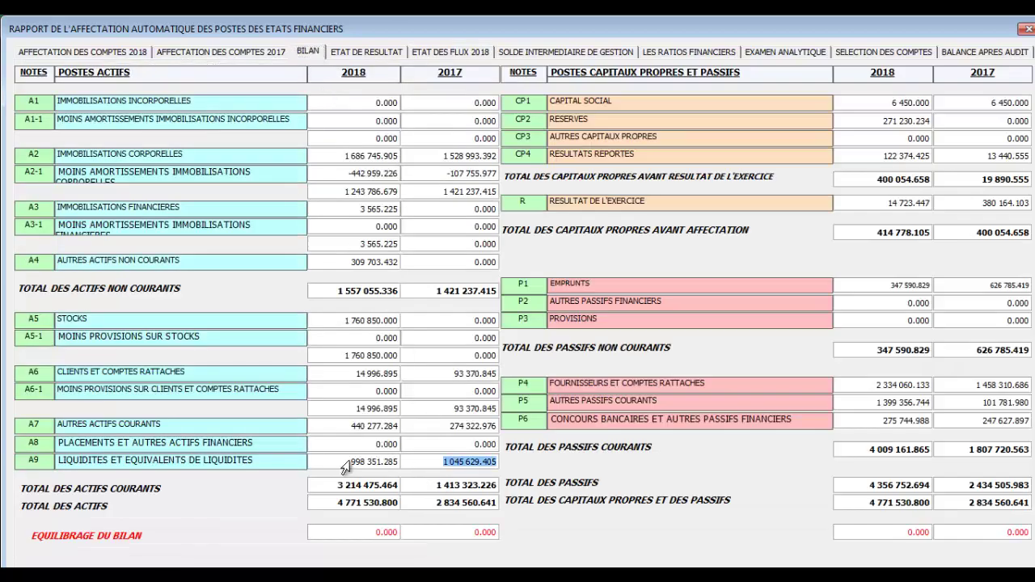
left_click(338, 464)
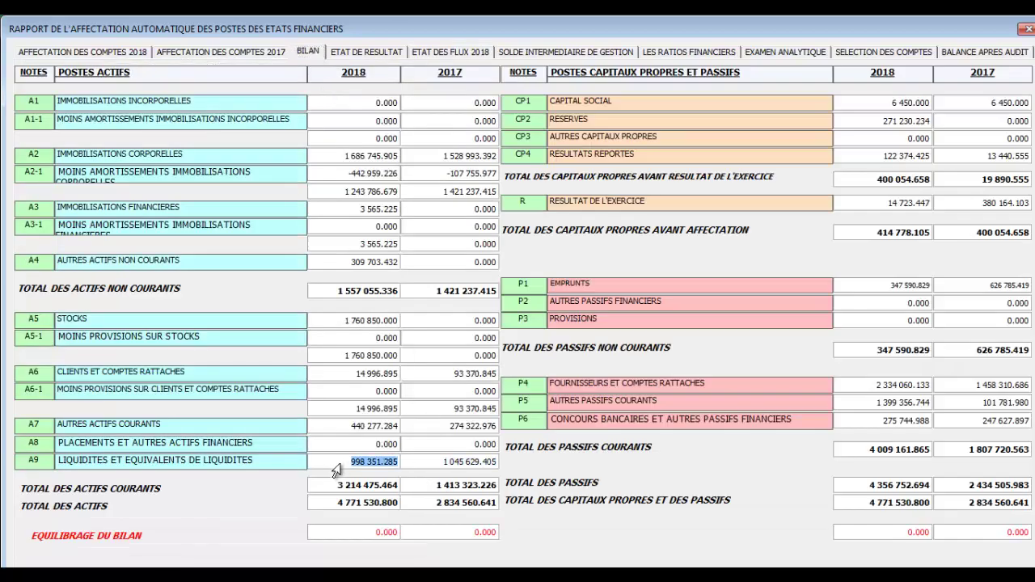
Examine the accounts making up the customer receipts, supplier payments, exchange difference and personnel payments in the 2018 cash flow statement.
left_click(433, 52)
left_click(326, 93)
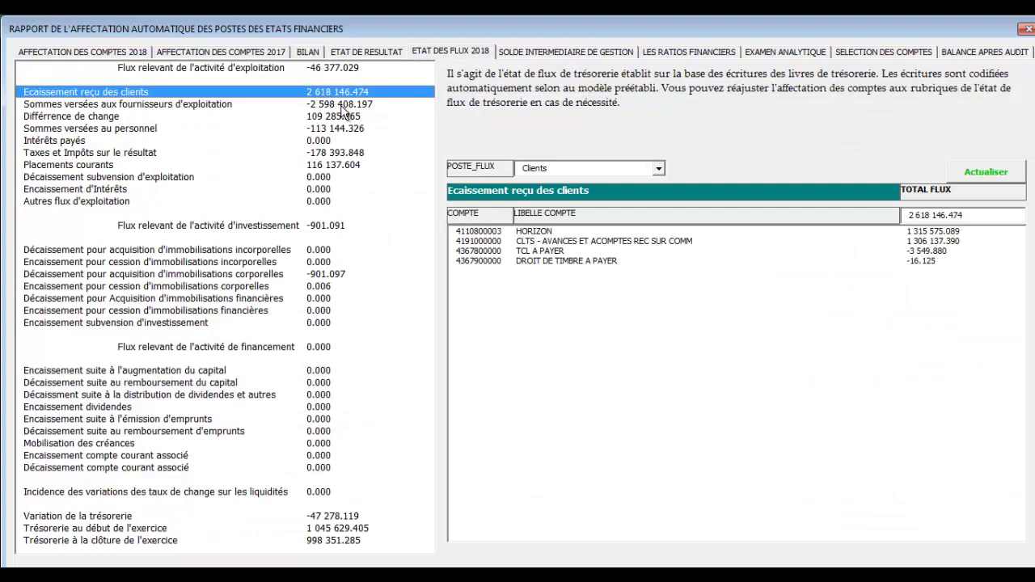
left_click(341, 105)
left_click(340, 117)
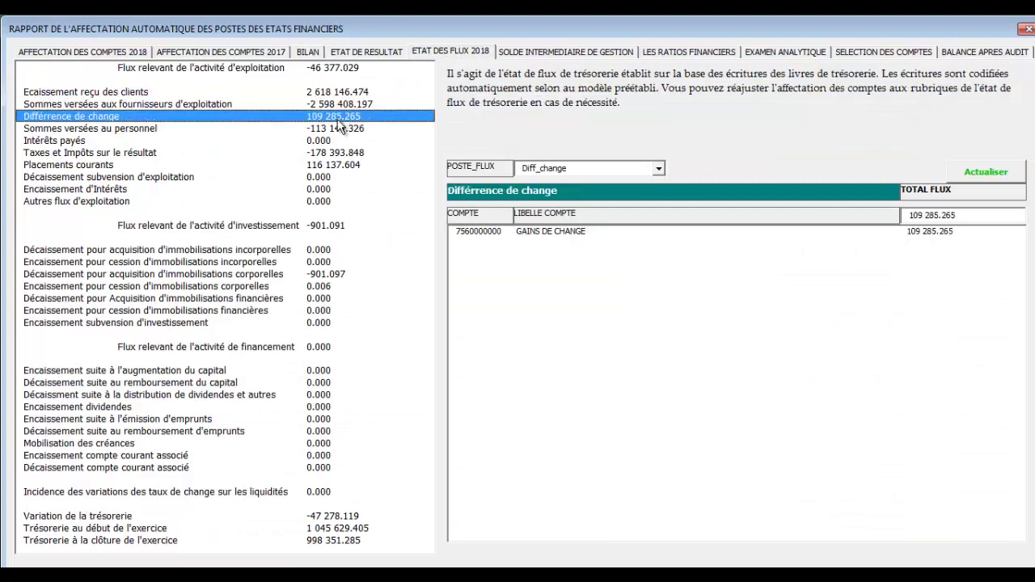
left_click(340, 129)
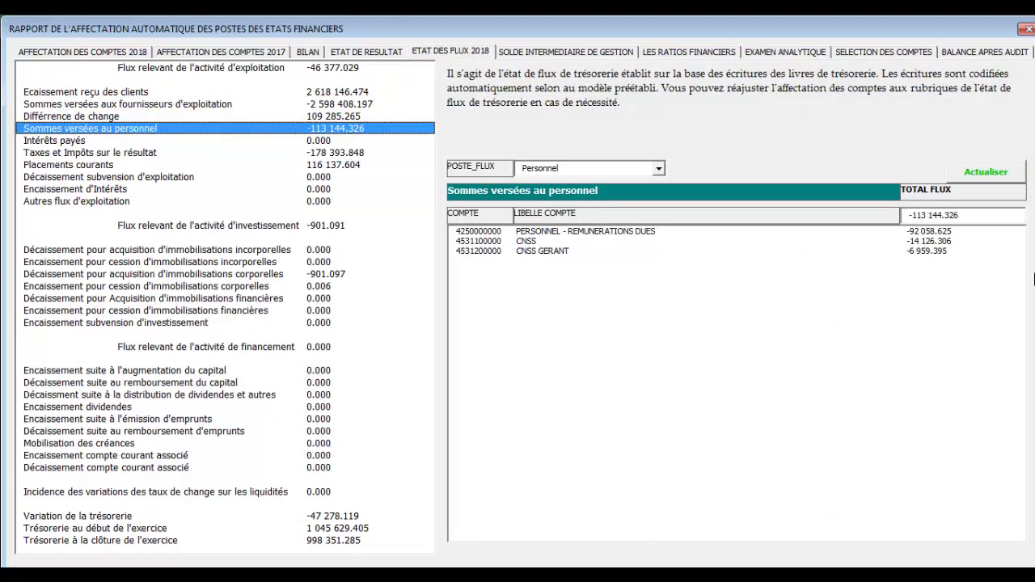
left_click(921, 234)
left_click(920, 242)
left_click(923, 251)
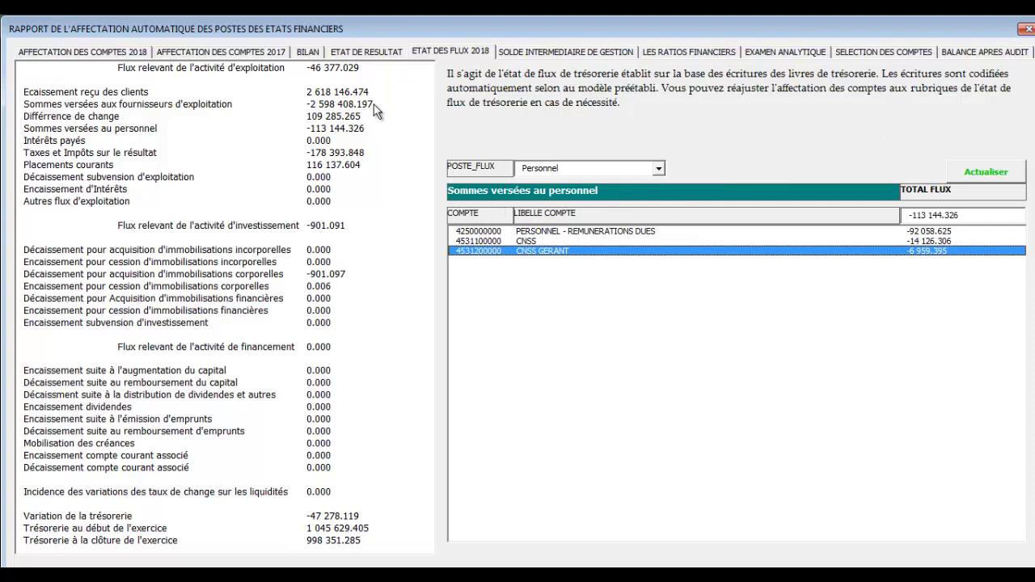
left_click(326, 93)
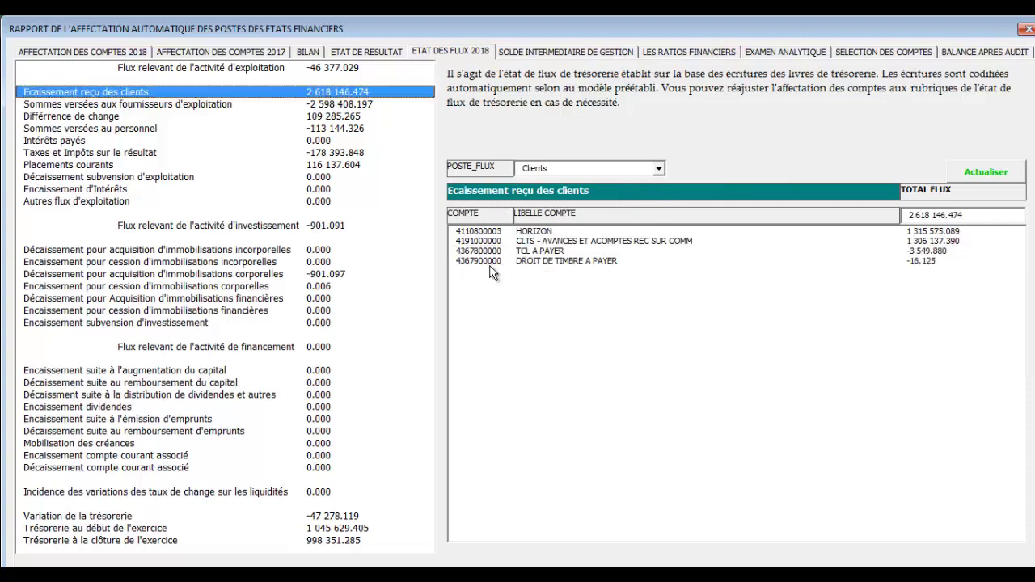
left_click(360, 105)
left_click(350, 117)
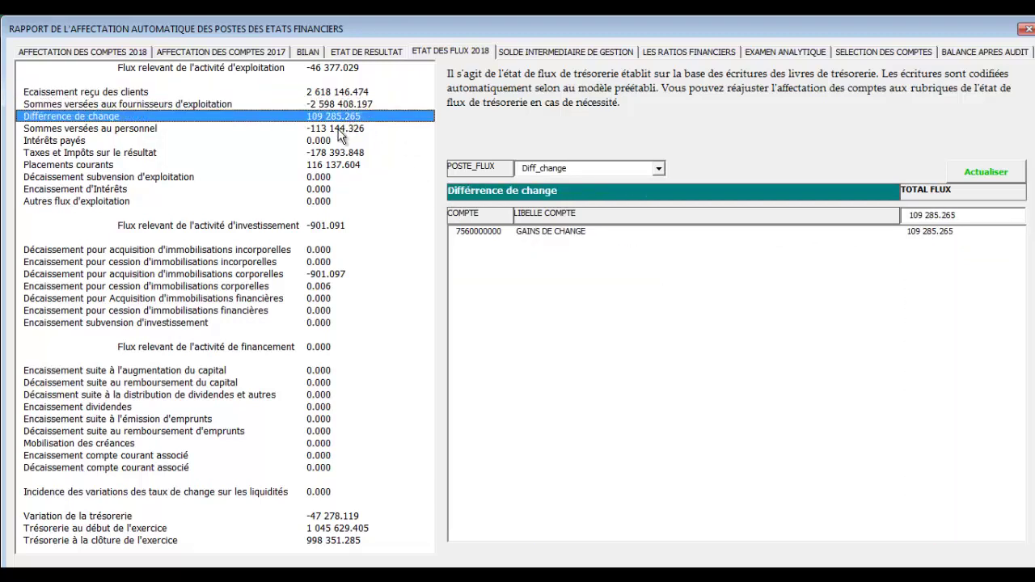
left_click(339, 134)
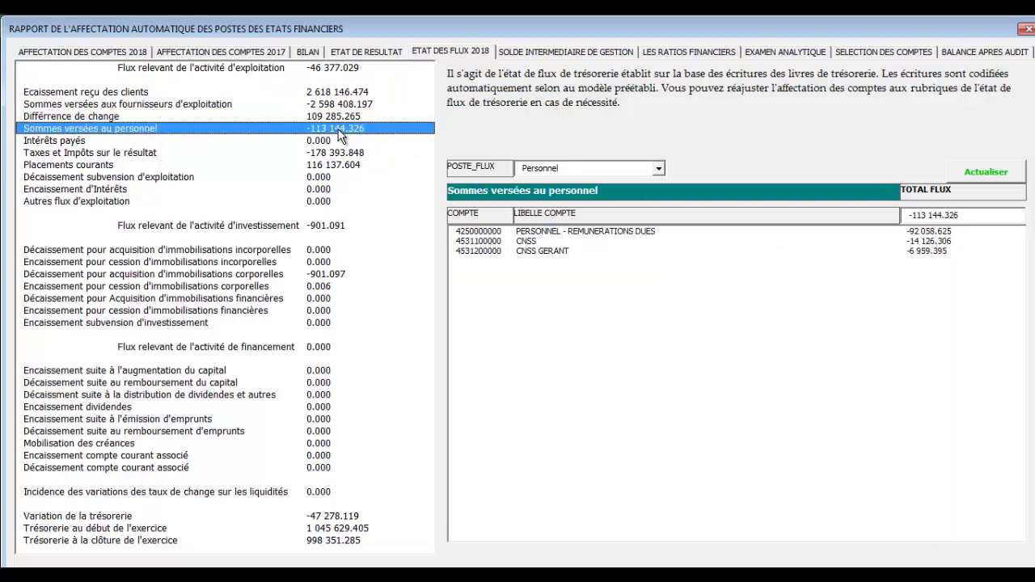
Reassign the GAINS DE CHANGE account to the Clients cash flow item, update the statement, and check the account under the customer receipts.
left_click(340, 117)
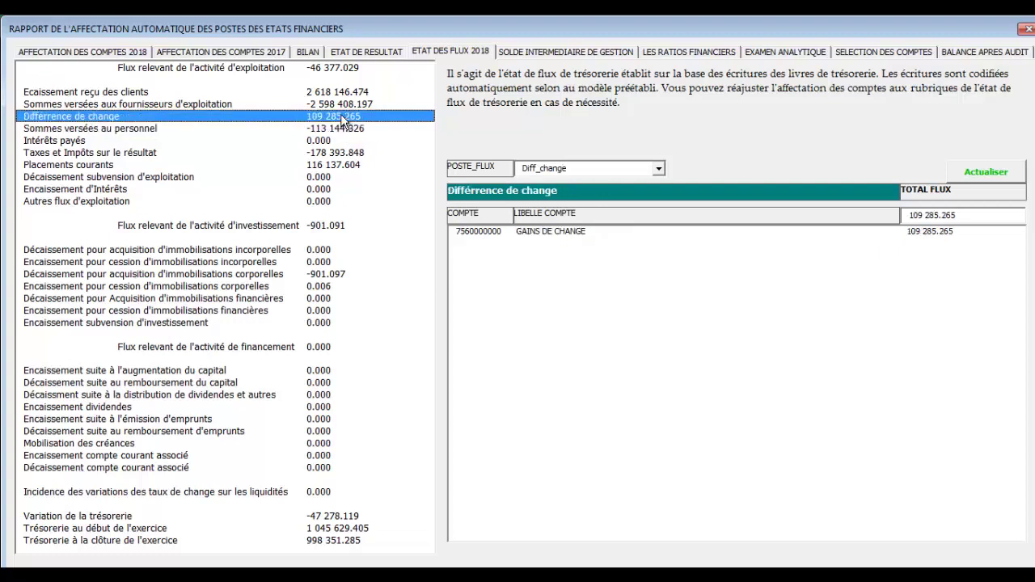
left_click(527, 234)
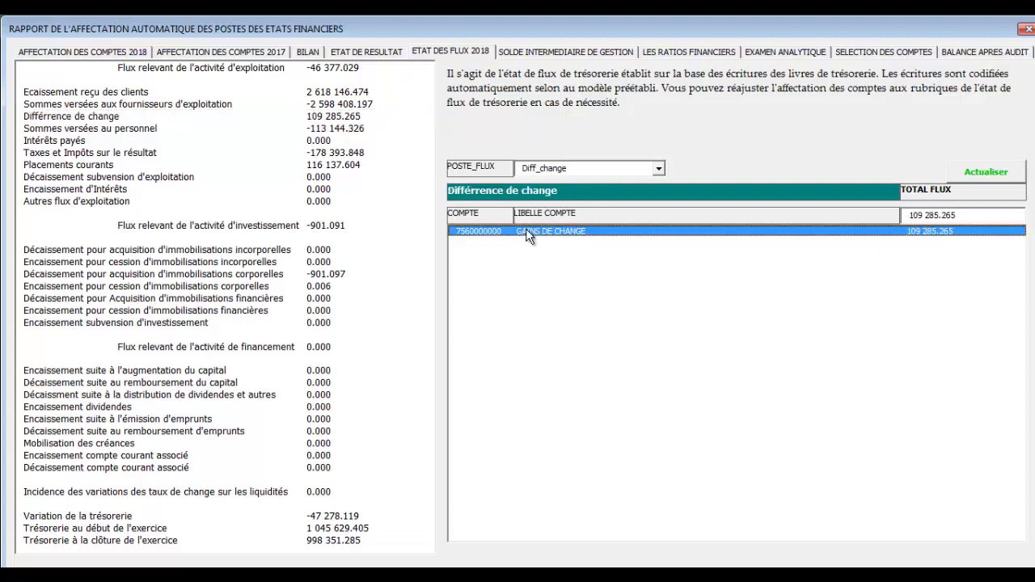
left_click(659, 171)
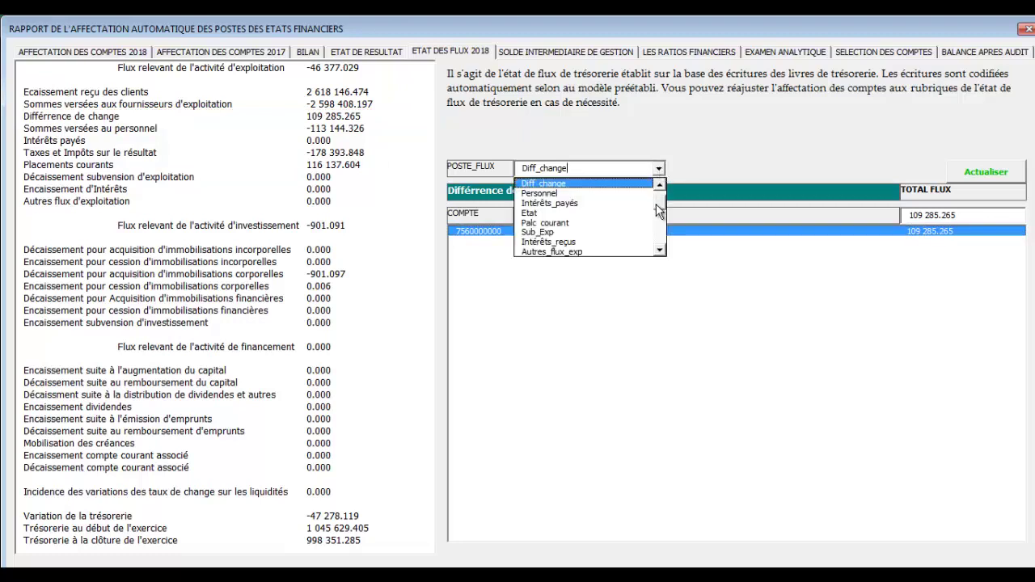
scroll(658, 210, "up", 1)
left_click(566, 183)
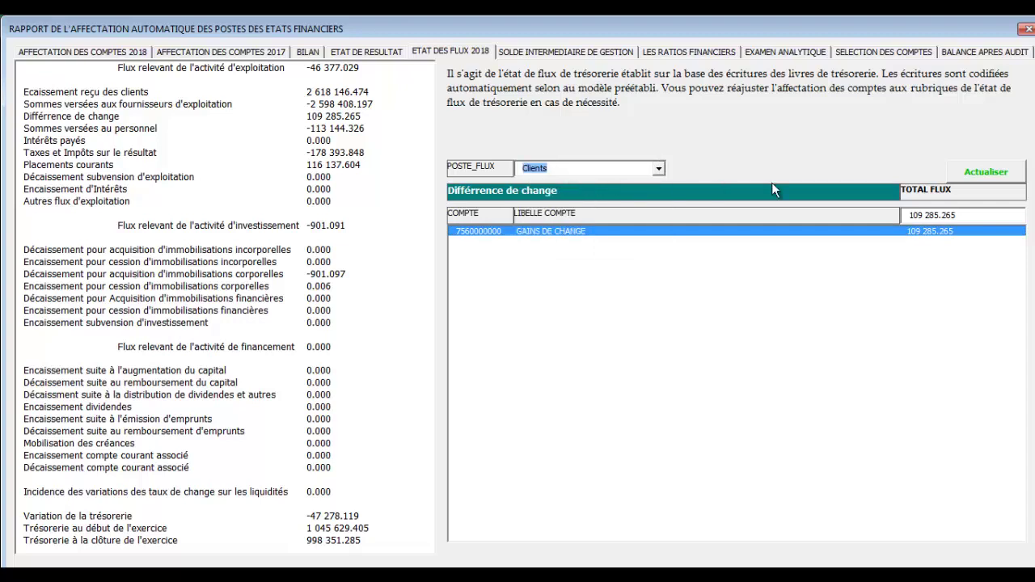
left_click(994, 177)
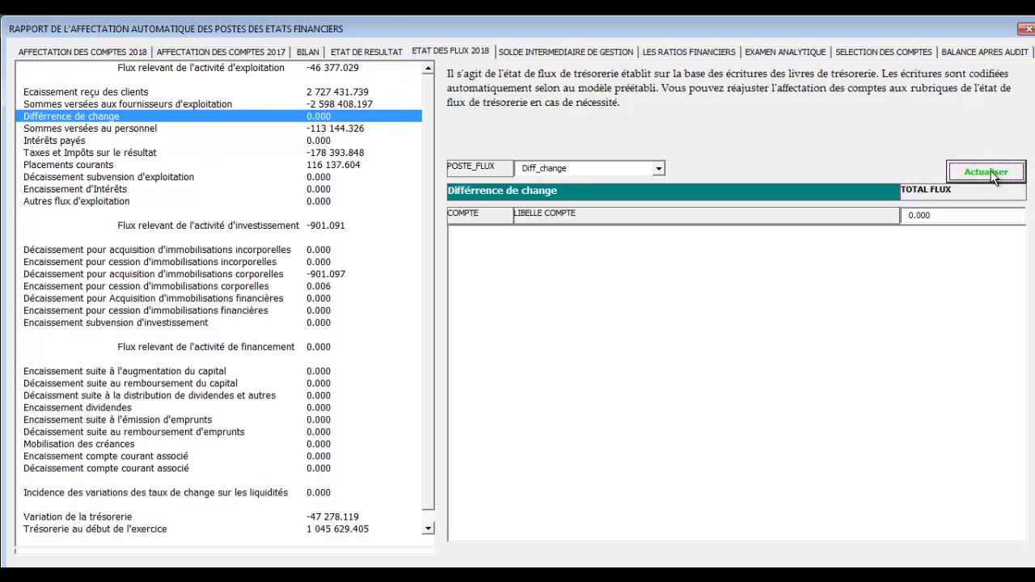
left_click(317, 93)
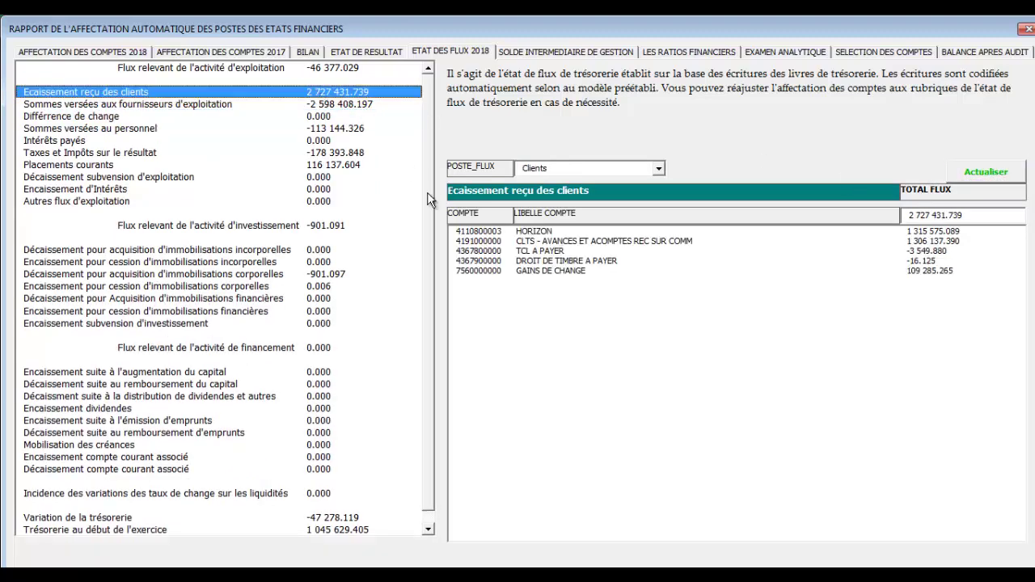
left_click(477, 270)
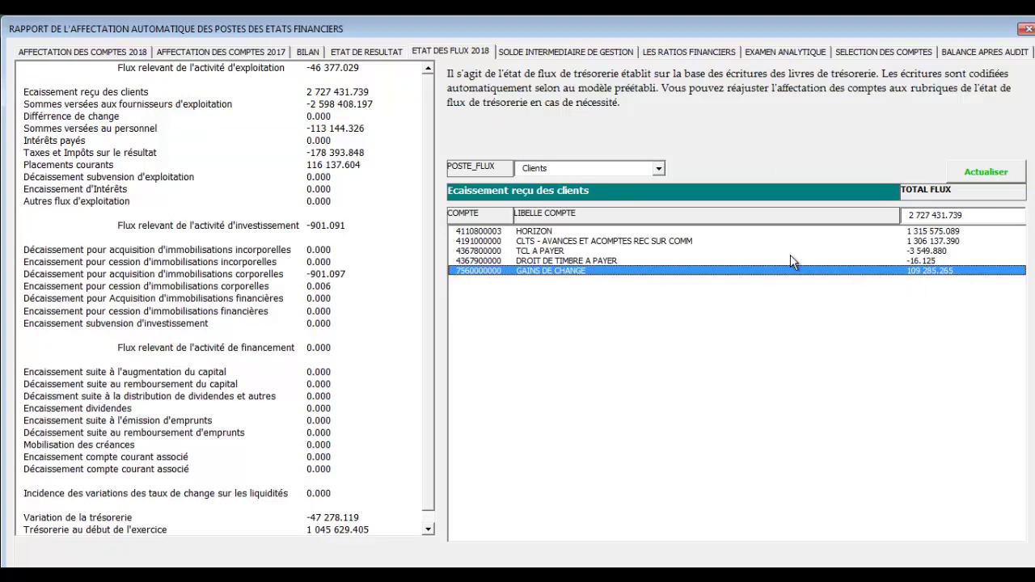
left_click(896, 53)
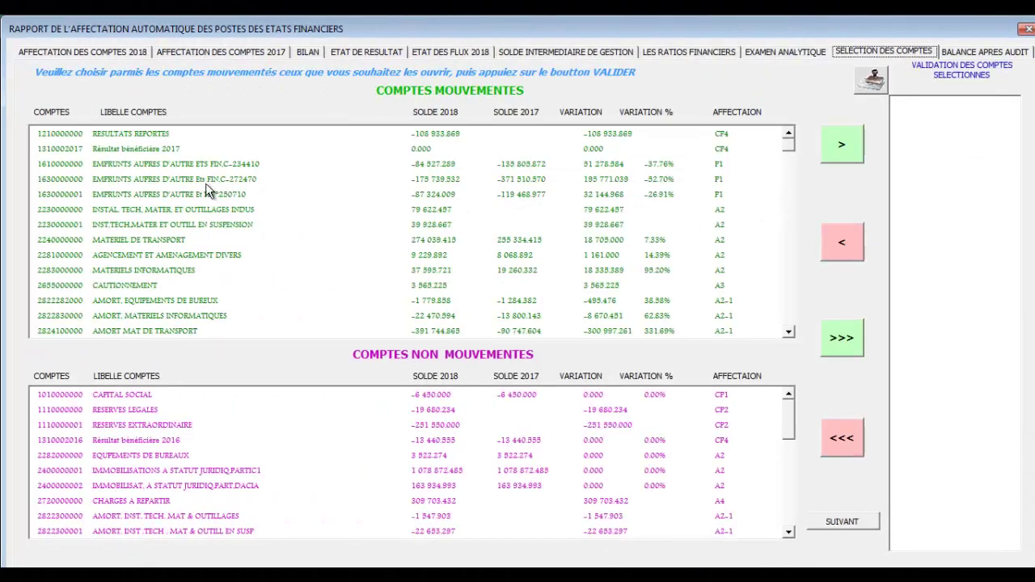
mouse_move(794, 152)
left_mouse_down()
mouse_move(790, 231)
mouse_move(799, 207)
mouse_move(784, 137)
left_mouse_up()
left_click(714, 138)
left_click(645, 194)
left_click(555, 255)
left_click(534, 285)
left_click(533, 315)
left_click(851, 154)
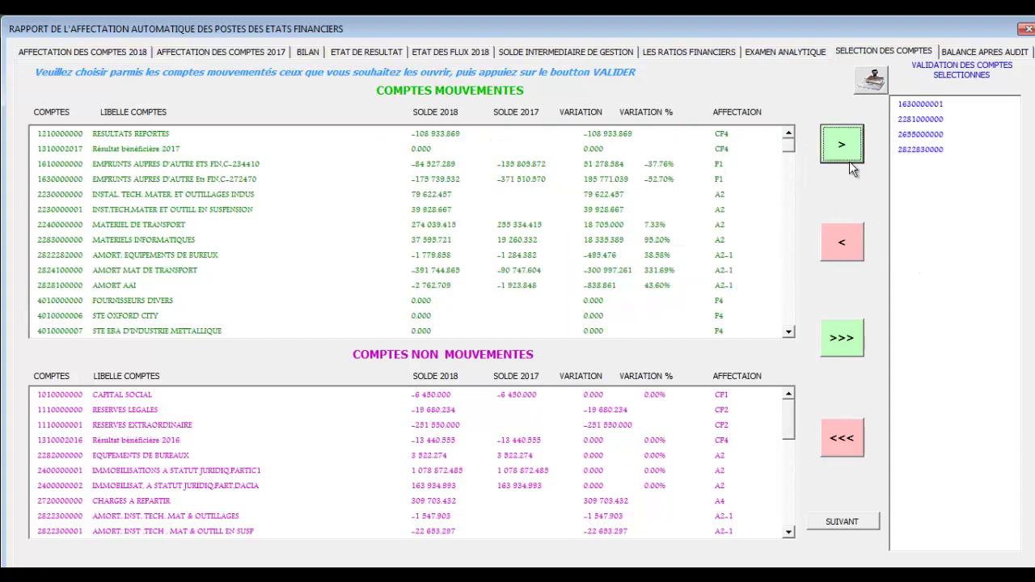
Add all remaining COMPTES MOUVEMENTES to the selected accounts and validate the selection.
left_click(844, 343)
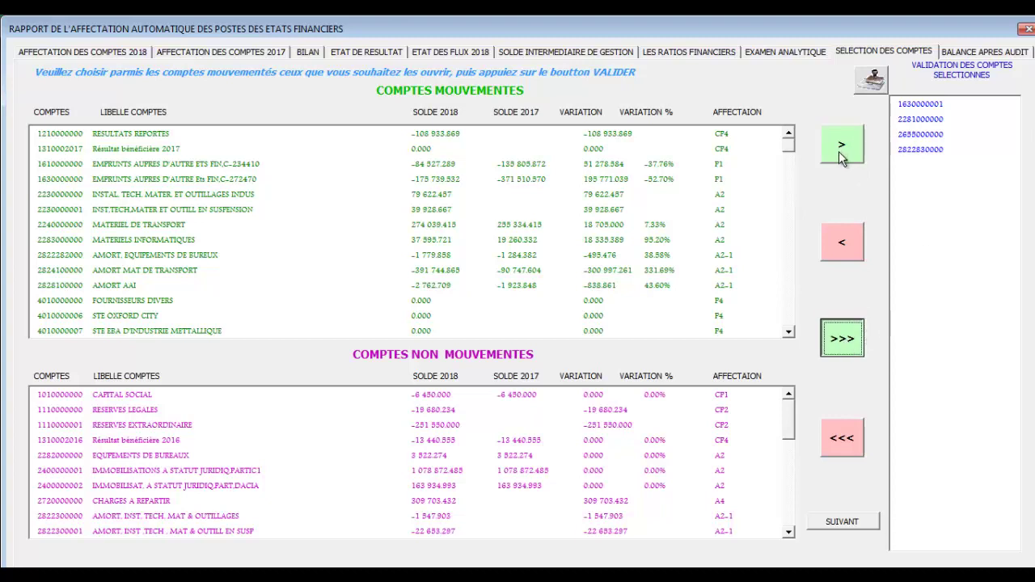
key("Return")
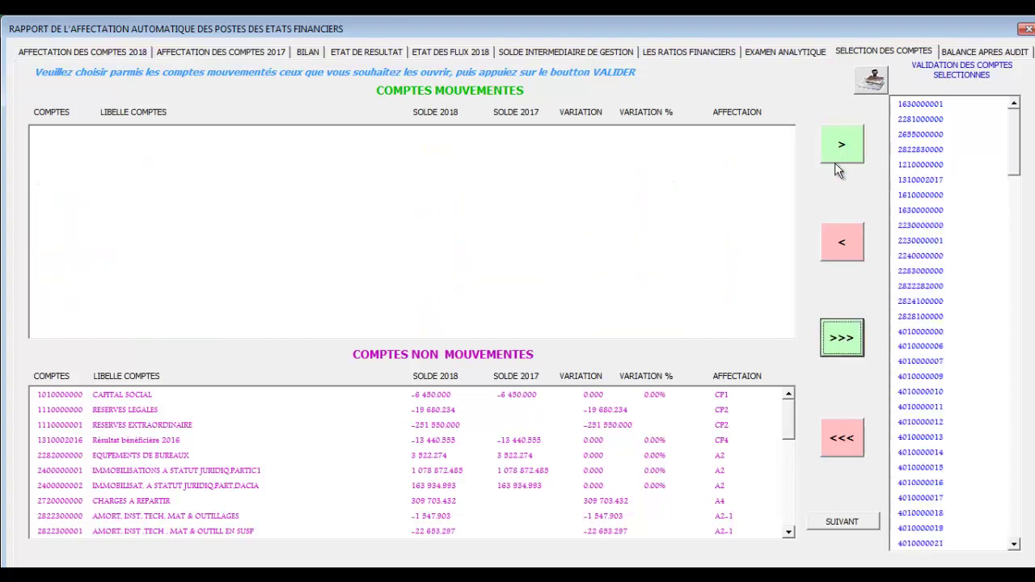
left_click(871, 80)
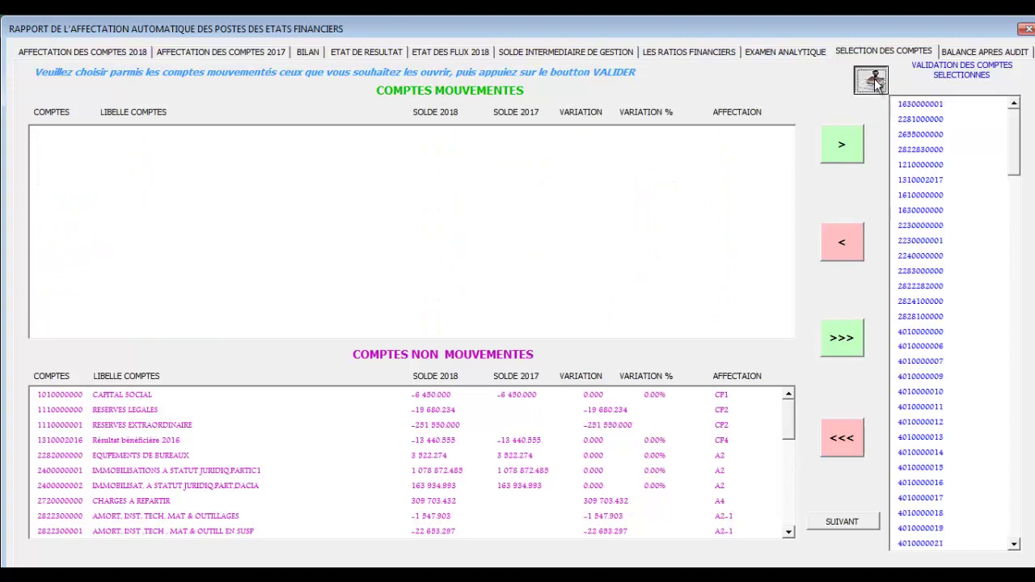
left_click(588, 348)
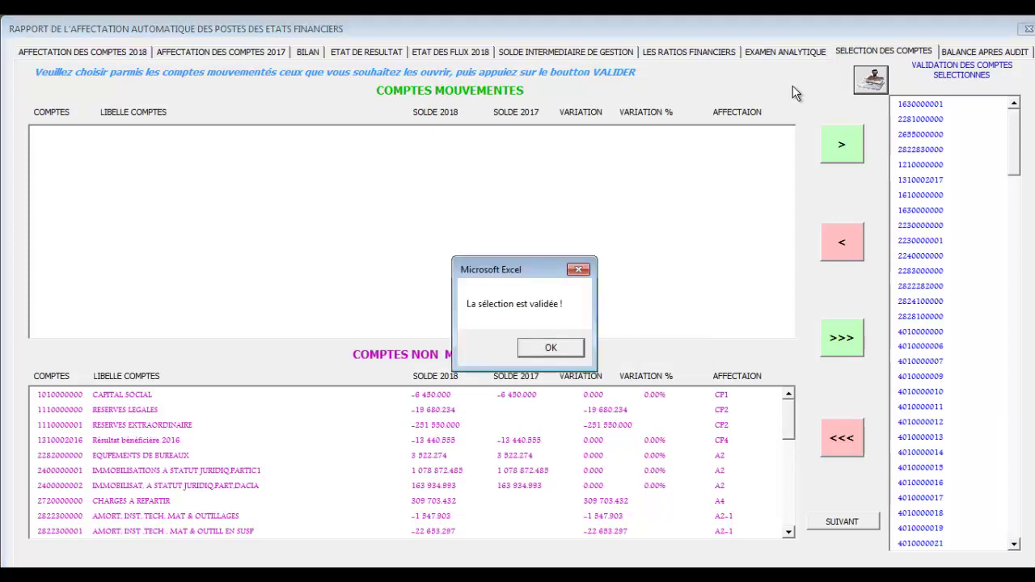
left_click(551, 348)
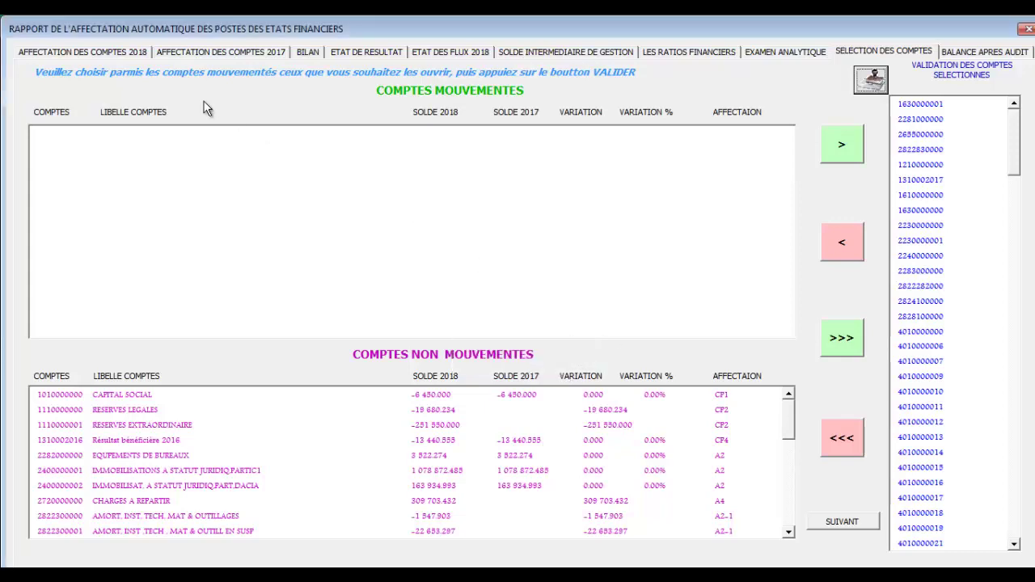
Close the assignment report and generate the section and account sheets with ETAPE 5, EDITION DES SECTIONS ET DES COMPTES.
left_click(73, 50)
mouse_move(1020, 147)
left_mouse_down()
mouse_move(997, 267)
mouse_move(1007, 547)
mouse_move(1019, 134)
left_mouse_up()
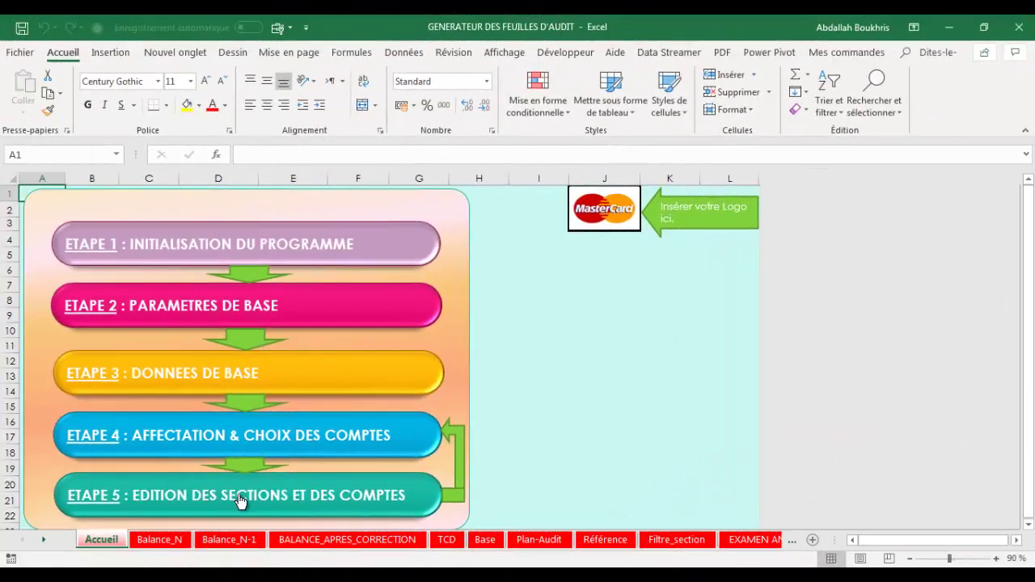
left_click(134, 496)
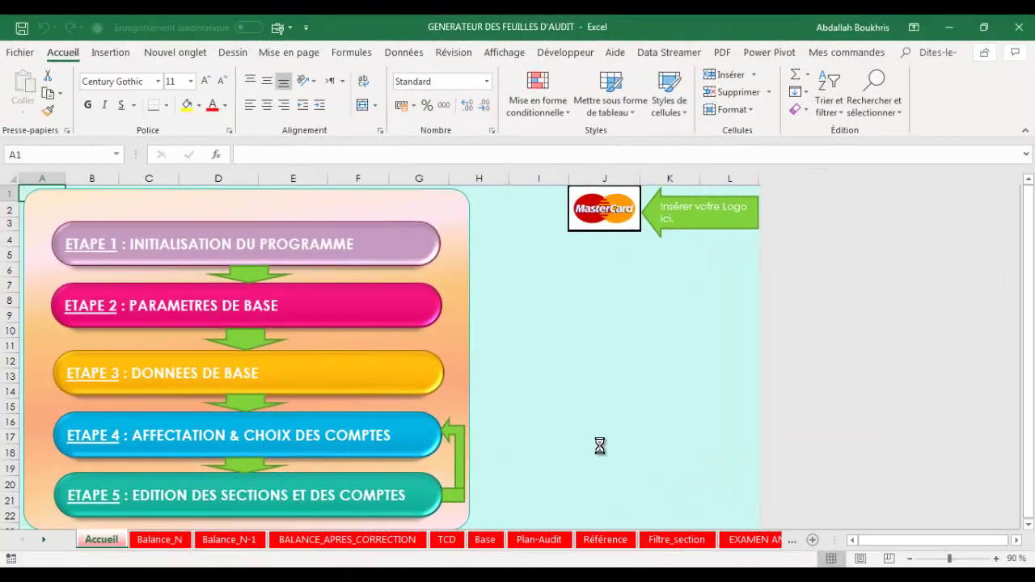
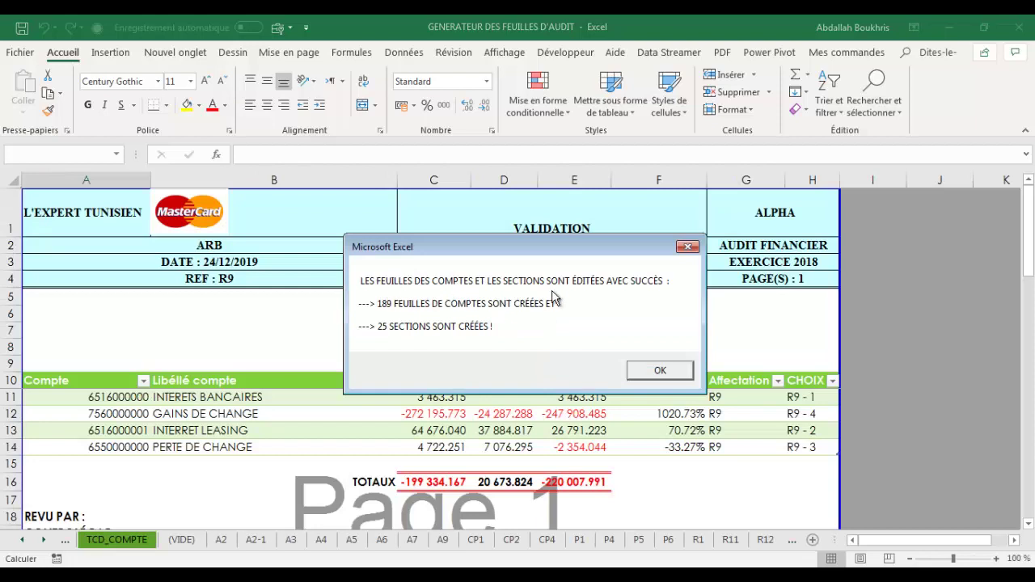
left_click(661, 372)
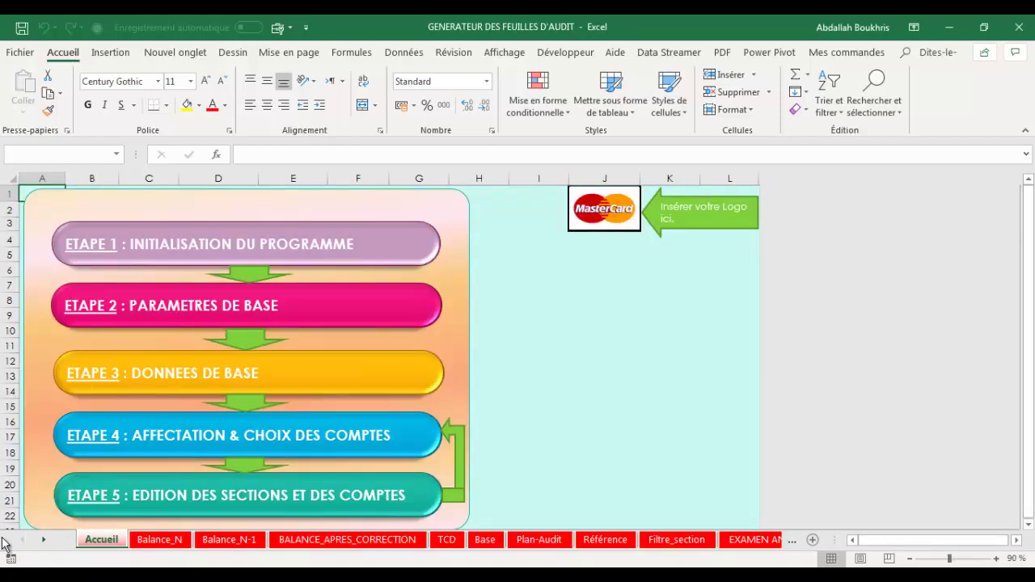
Activate the generated section sheet A2, IMMOBILISATIONS CORPORELLES, from the list of worksheets.
right_click(45, 545)
left_click_drag(213, 353, 208, 513)
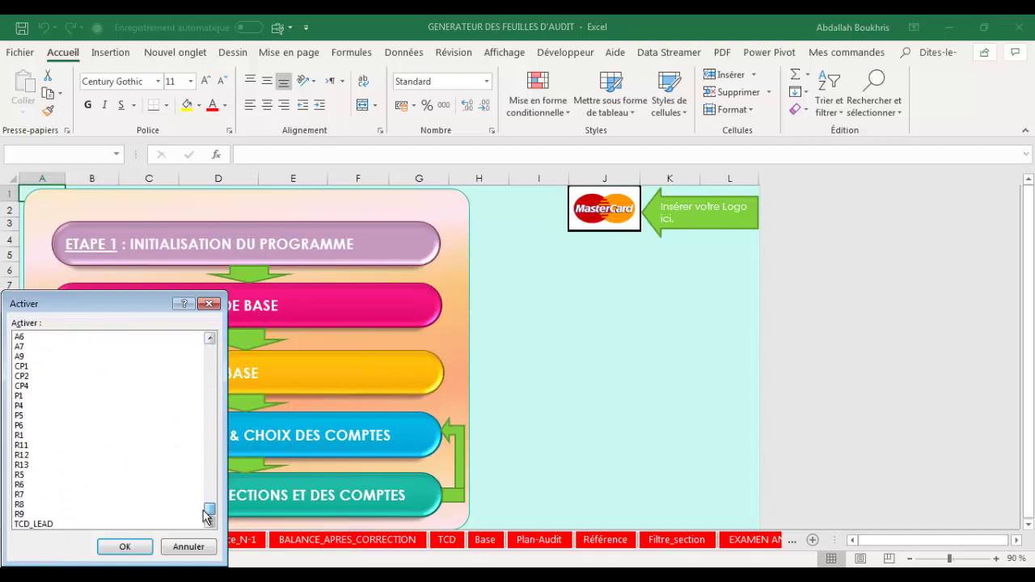
left_click(210, 338)
left_click(26, 444)
left_click(125, 547)
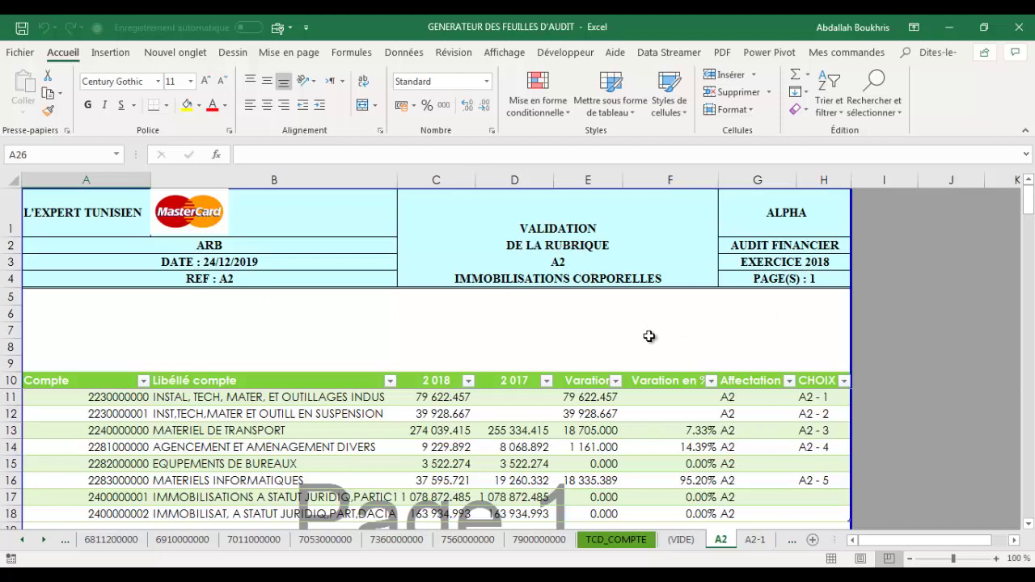
Look through the A2 section sheet, including its account totals, review sign-off lines and the text below them.
scroll(649, 337, "down", 2)
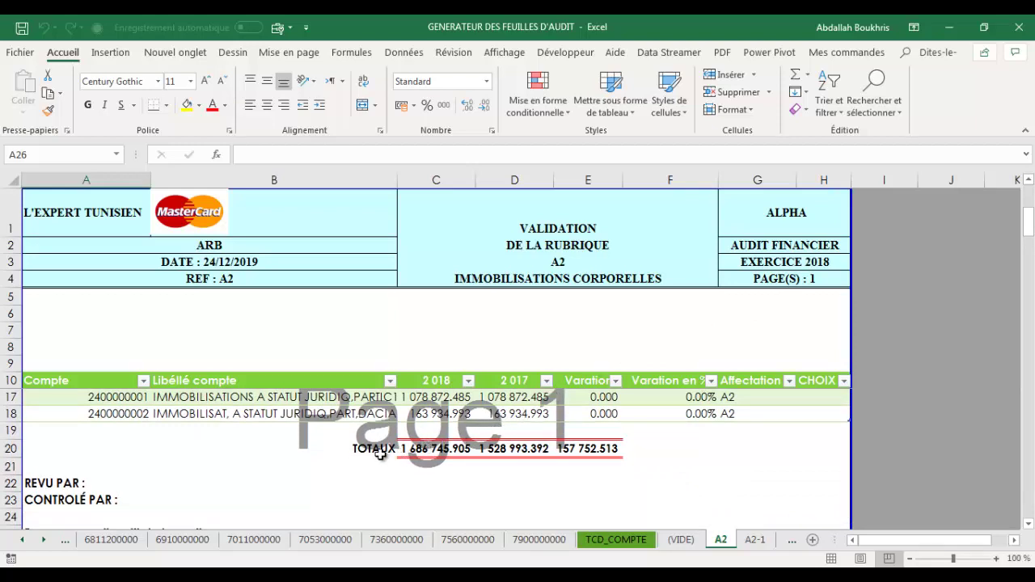
scroll(109, 509, "down", 4)
scroll(253, 501, "down", 18)
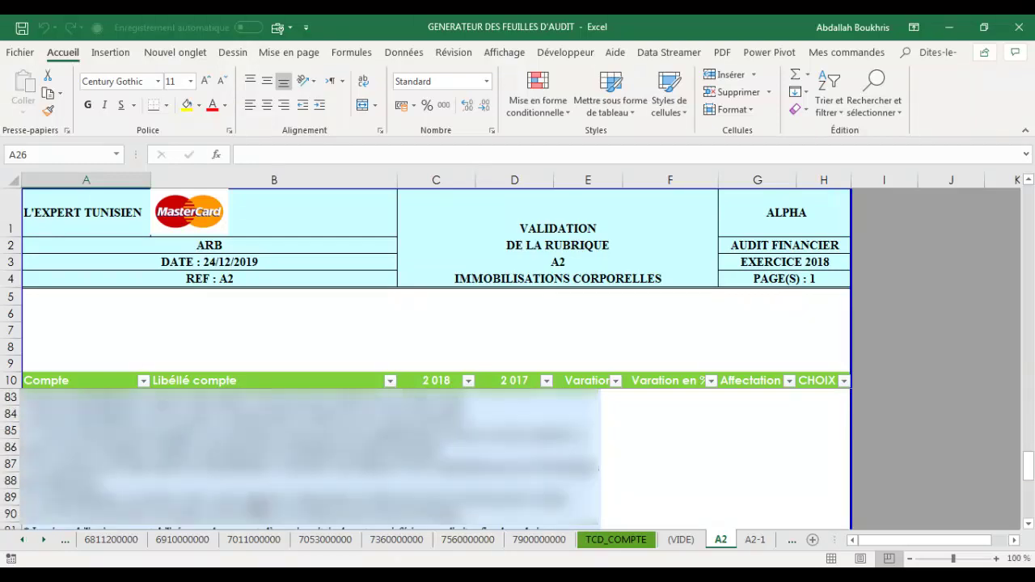
scroll(789, 517, "down", 3)
scroll(734, 510, "up", 19)
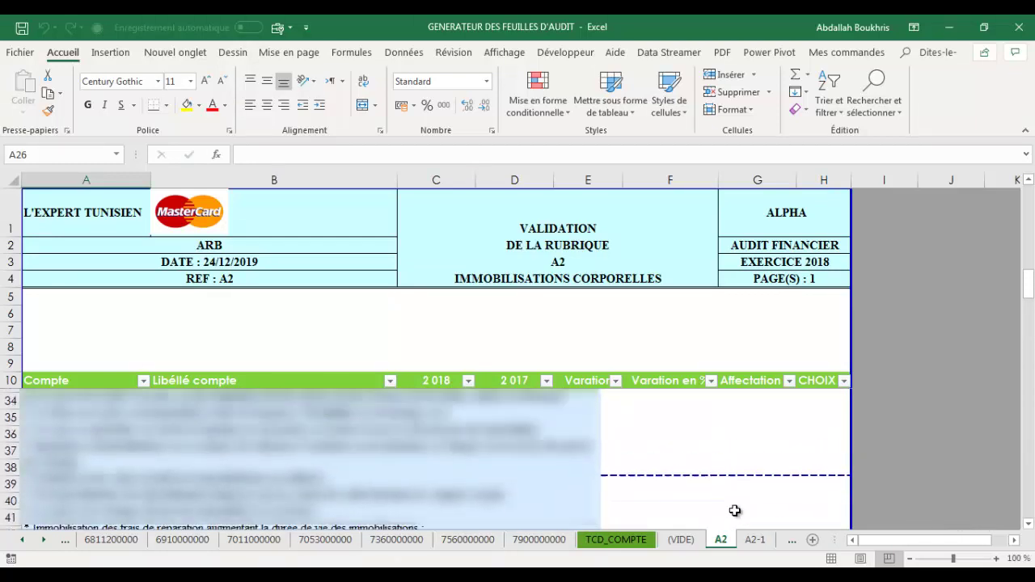
Look through the section sheets A2, A2-1 and A3, checking their accounts, totals and cross-references.
scroll(734, 511, "up", 8)
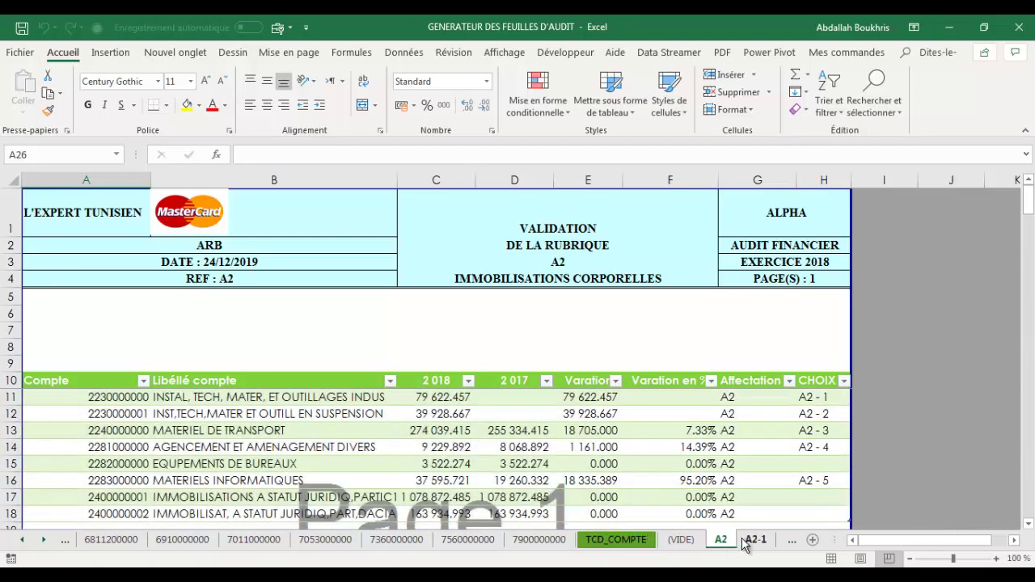
left_click(753, 540)
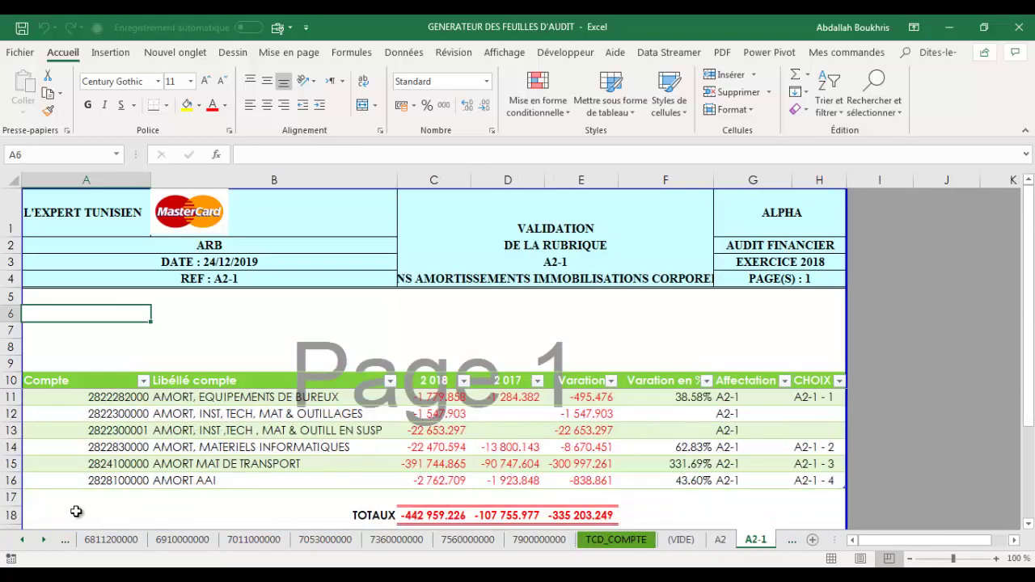
left_click(43, 540)
left_click(43, 540)
left_click(646, 540)
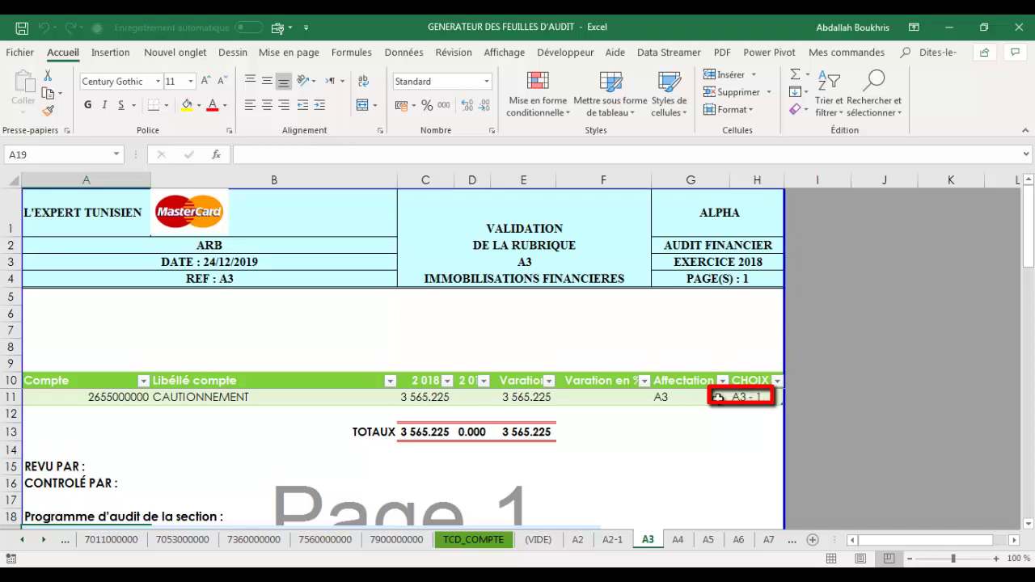
Open the CAUTIONNEMENT account sheet from its 2018 balance in section A3, and return from its debit amount to A3.
double_click(414, 398)
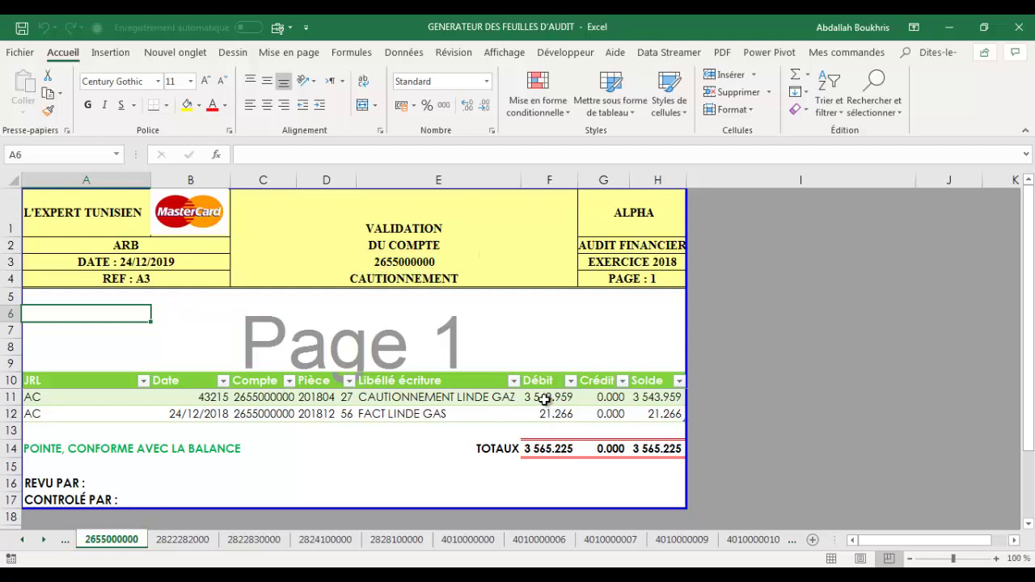
left_click(547, 398)
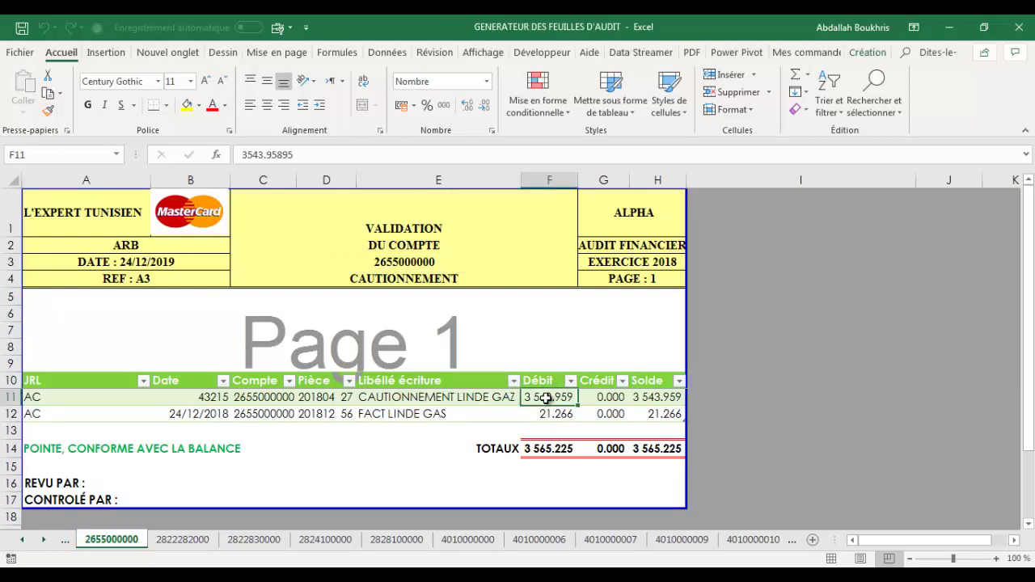
double_click(546, 398)
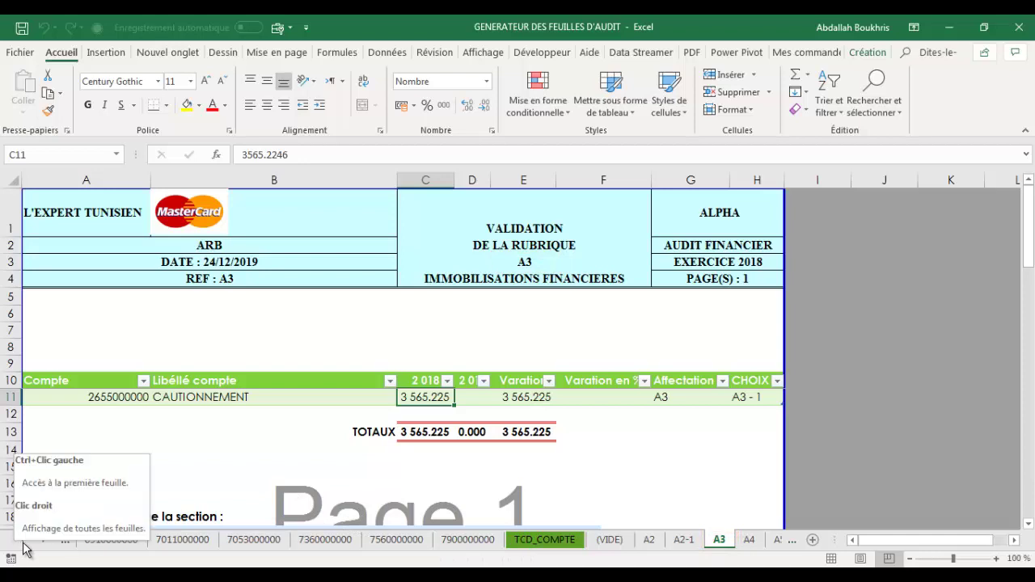
Reopen the assignment report at BALANCE APRES AUDIT and begin an entry dated 31/12/2018 labelled CORRECTION DES AMORTISSEMENTS.
left_click(536, 327)
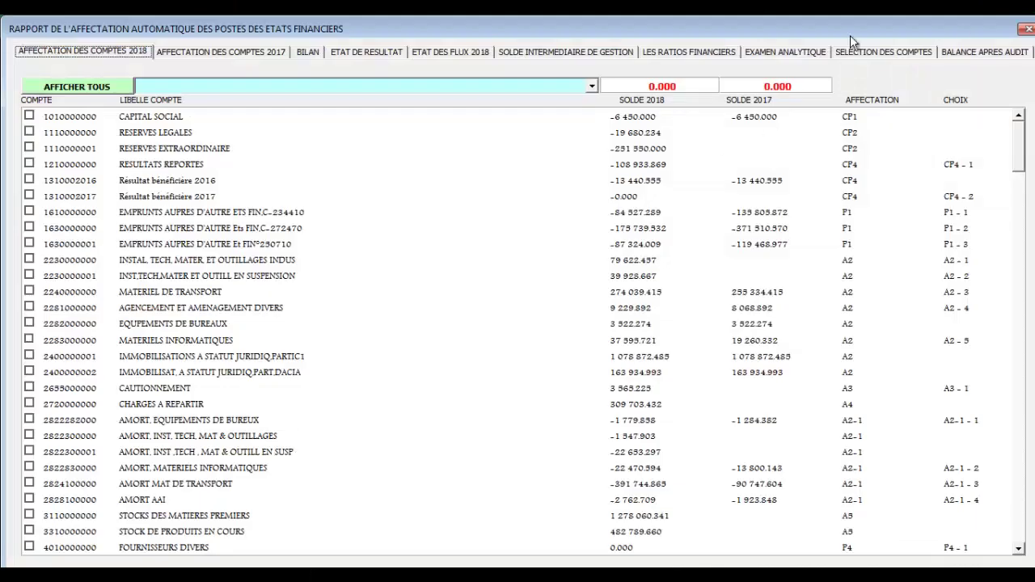
left_click(984, 51)
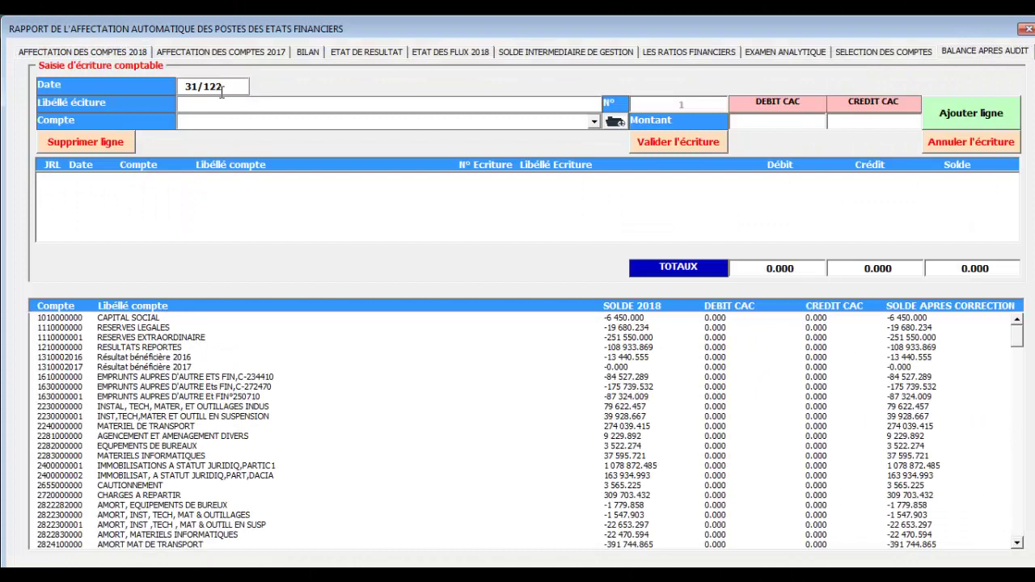
type("CORRECTION DES AMORTISSEMENTS")
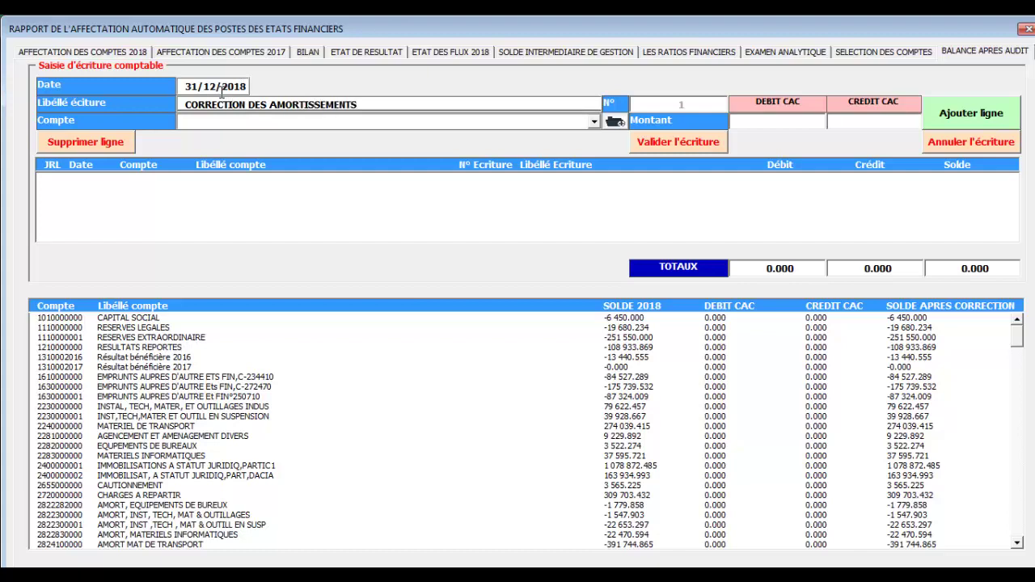
left_click(260, 123)
type("6811200000")
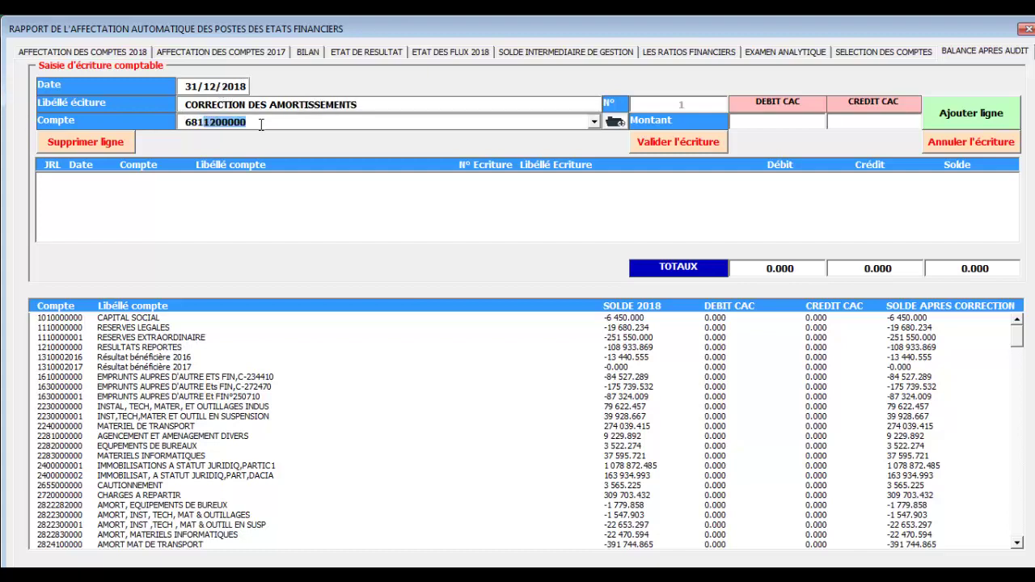
left_click(594, 121)
scroll(494, 165, "up", 1)
left_click(494, 165)
left_click(765, 127)
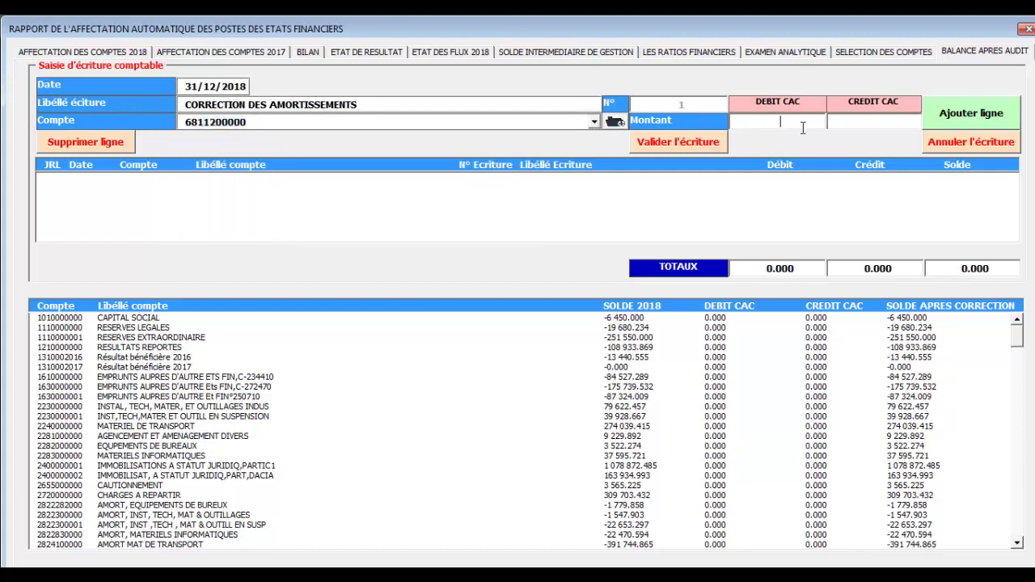
type("10000")
left_click(975, 114)
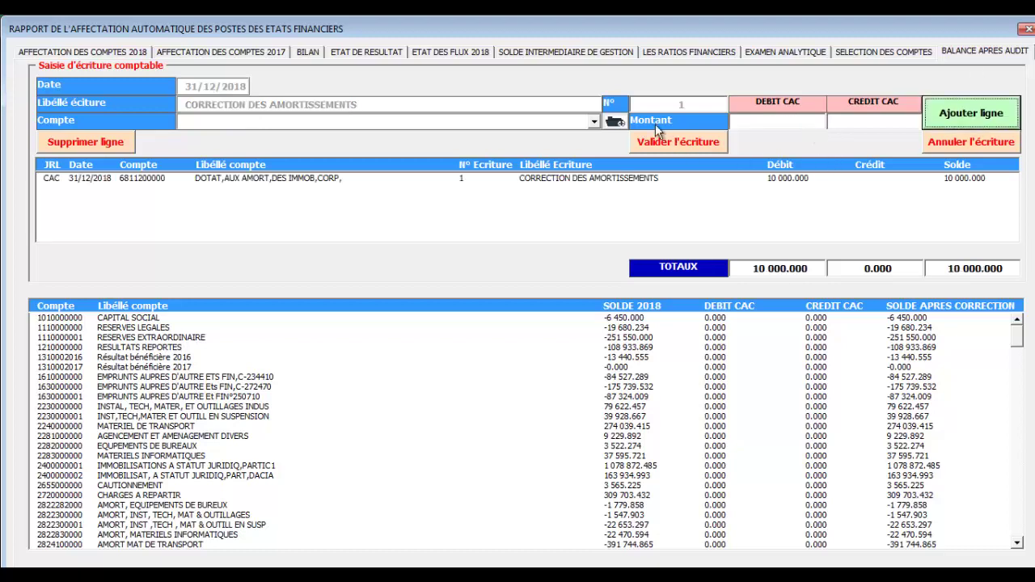
left_click(614, 121)
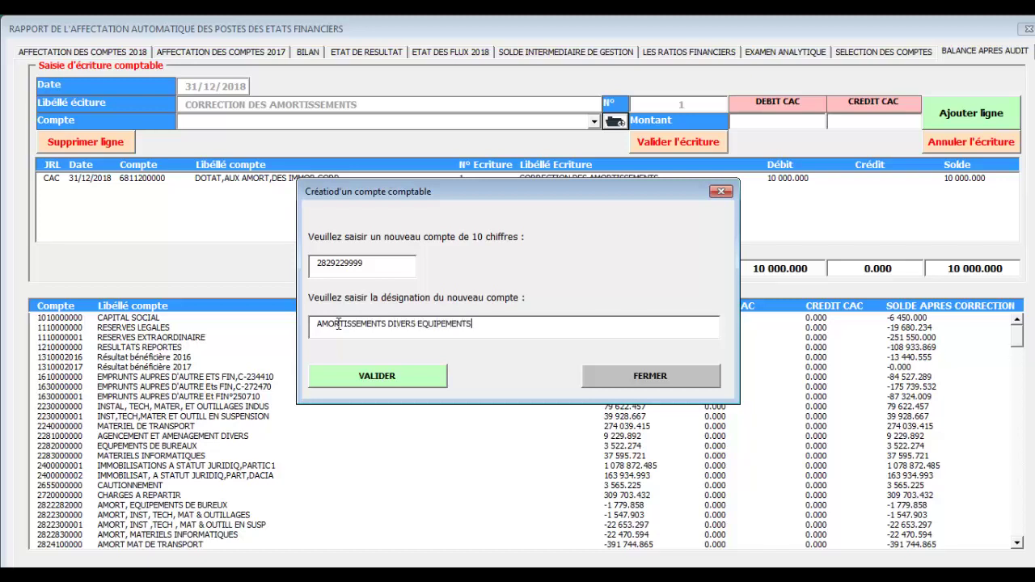
left_click(386, 376)
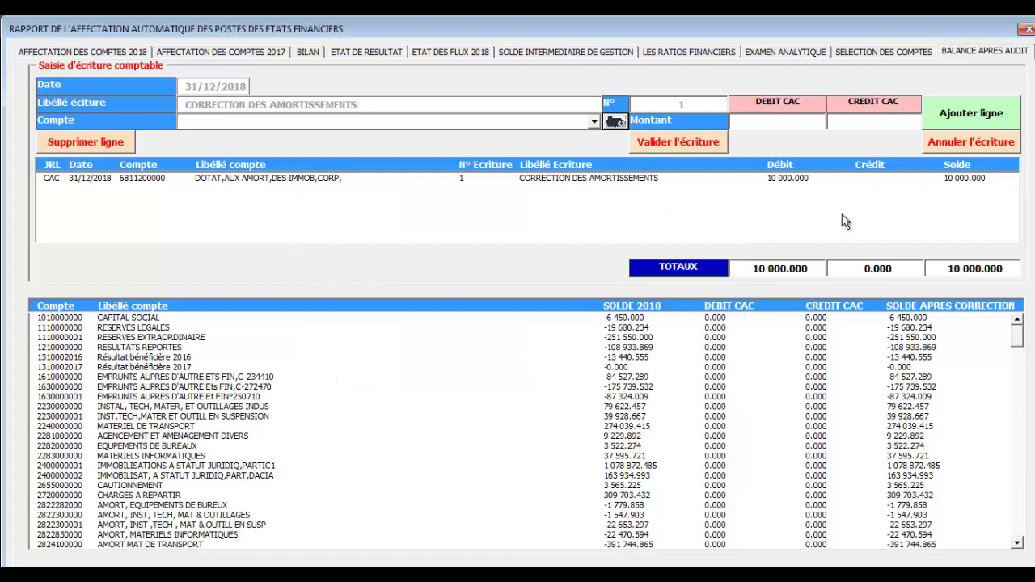
left_click(878, 123)
type("10")
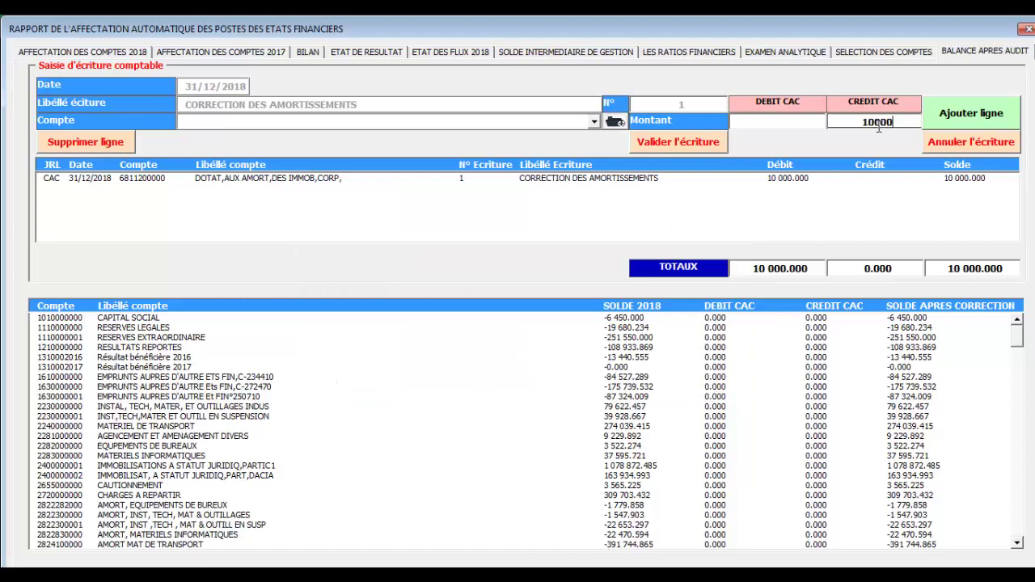
type("000")
left_click(999, 114)
left_click(548, 348)
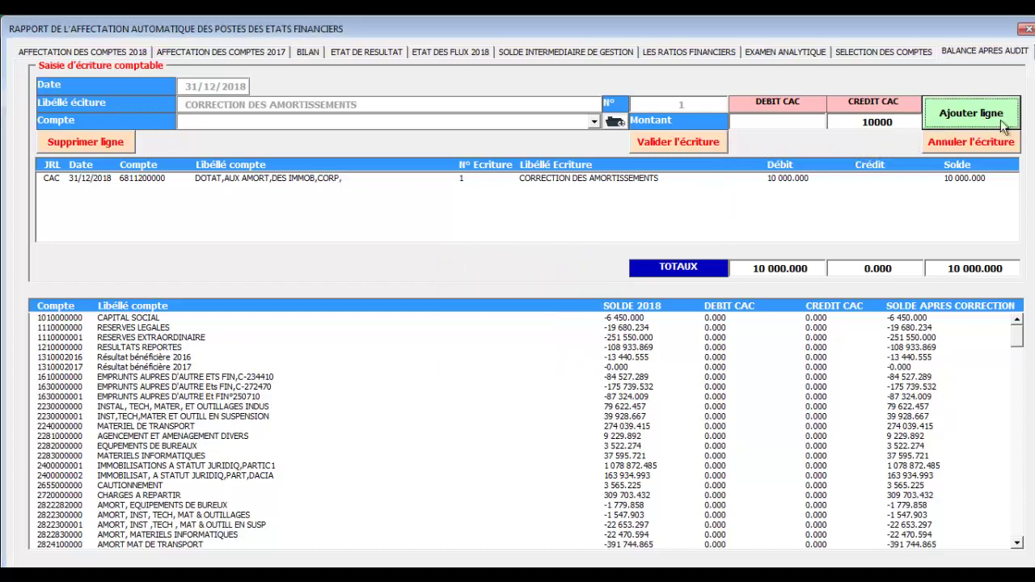
left_click(465, 120)
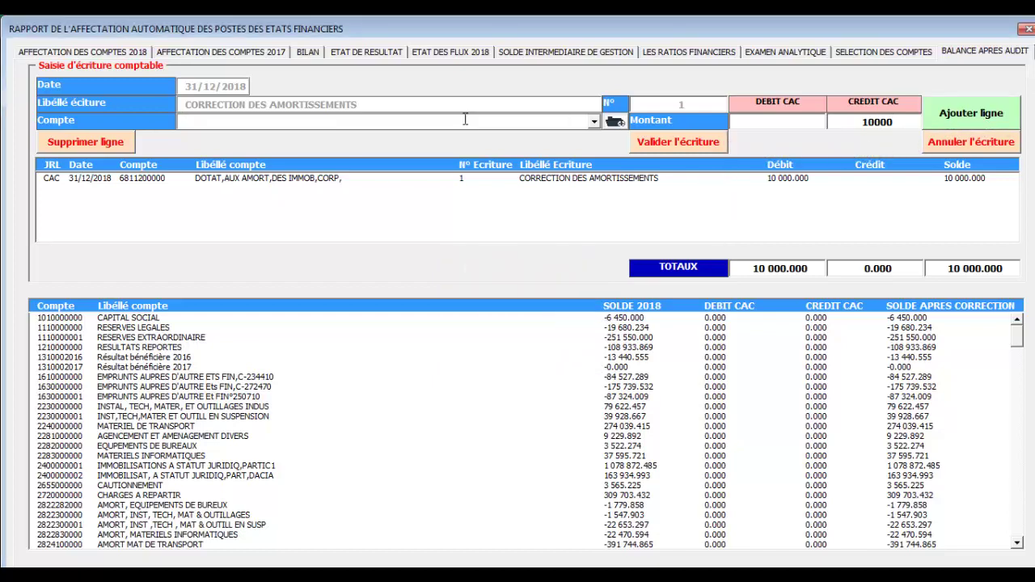
left_click(593, 120)
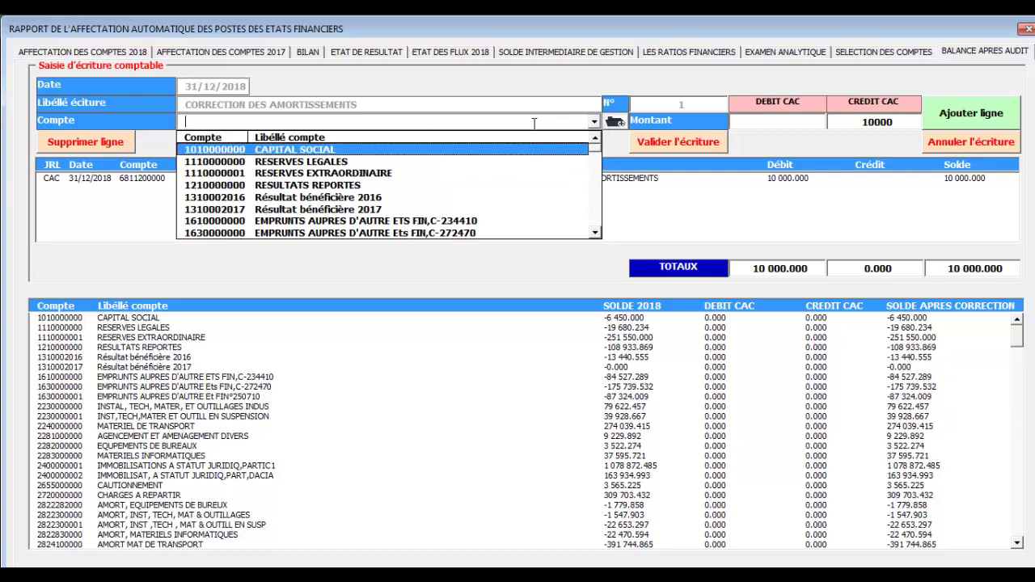
type("28")
key("Down")
key("Down")
key("Down")
key("Down")
key("Down")
key("Down")
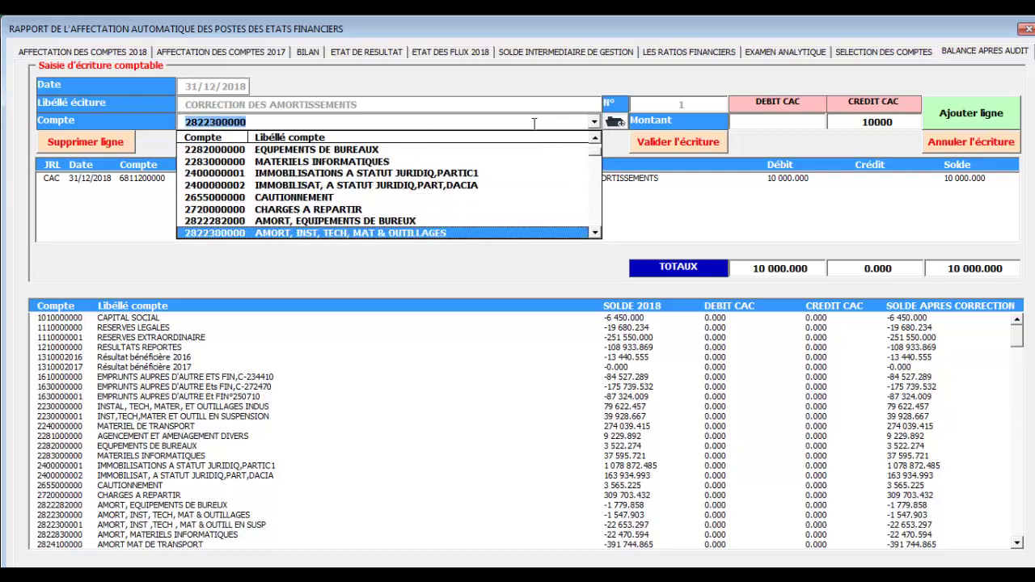
left_click(501, 232)
left_click(984, 118)
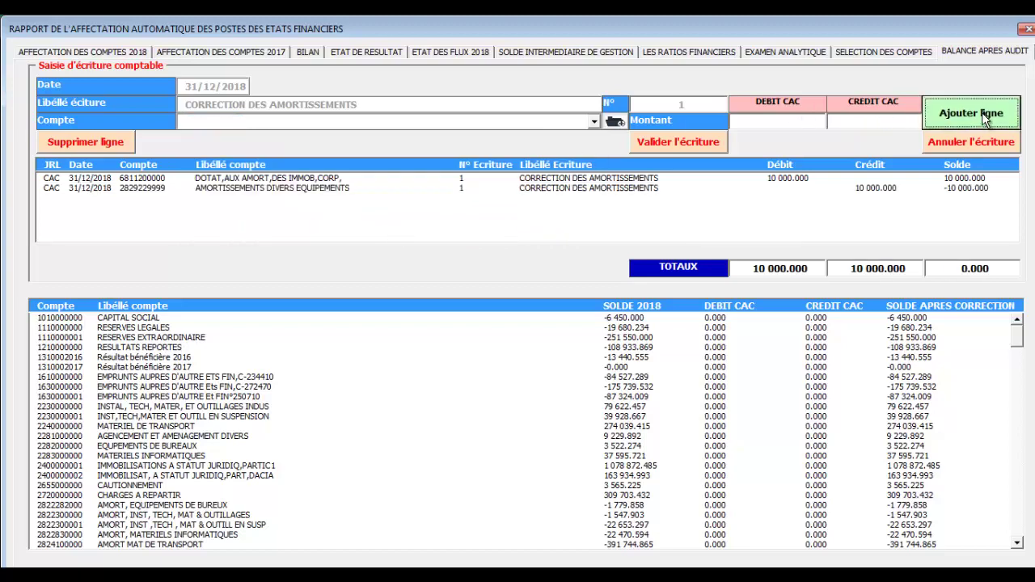
left_click(692, 143)
left_click(538, 348)
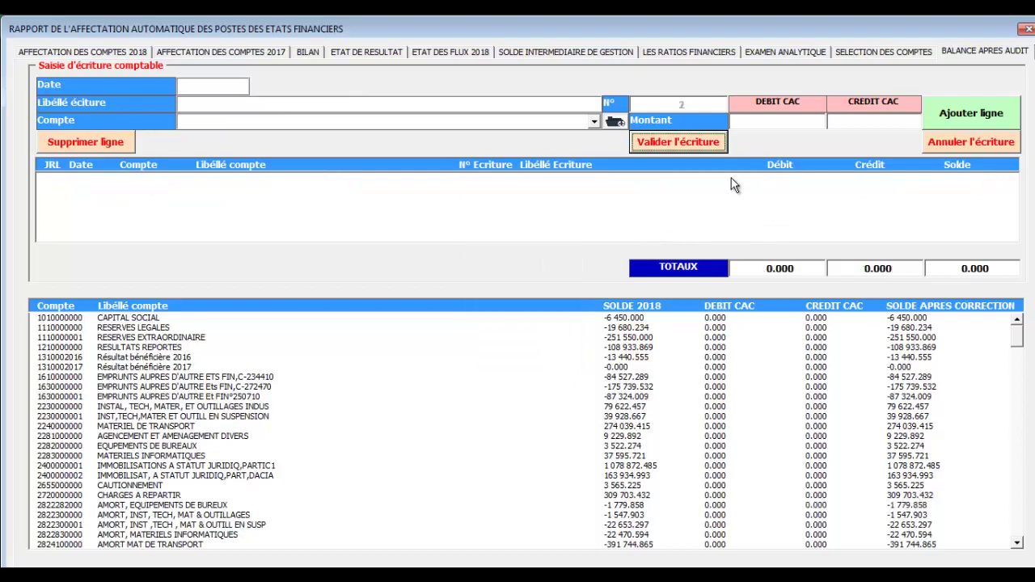
Check the effect of the depreciation correction in ETAT DE RESULTAT, including the 2018 RESULTAT APRES MODIFICATIONS COMPTABLES.
left_click(354, 51)
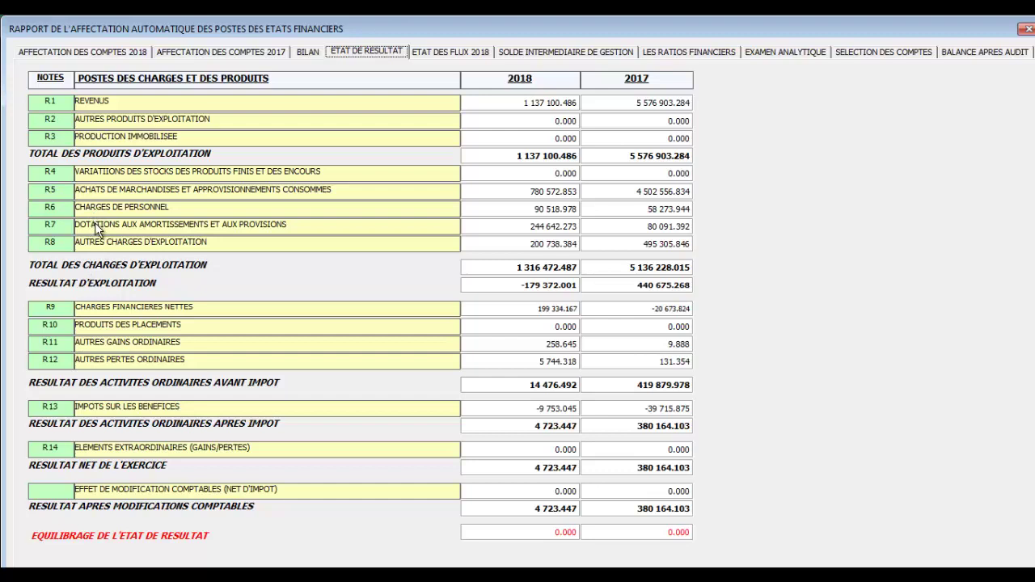
left_click(520, 508)
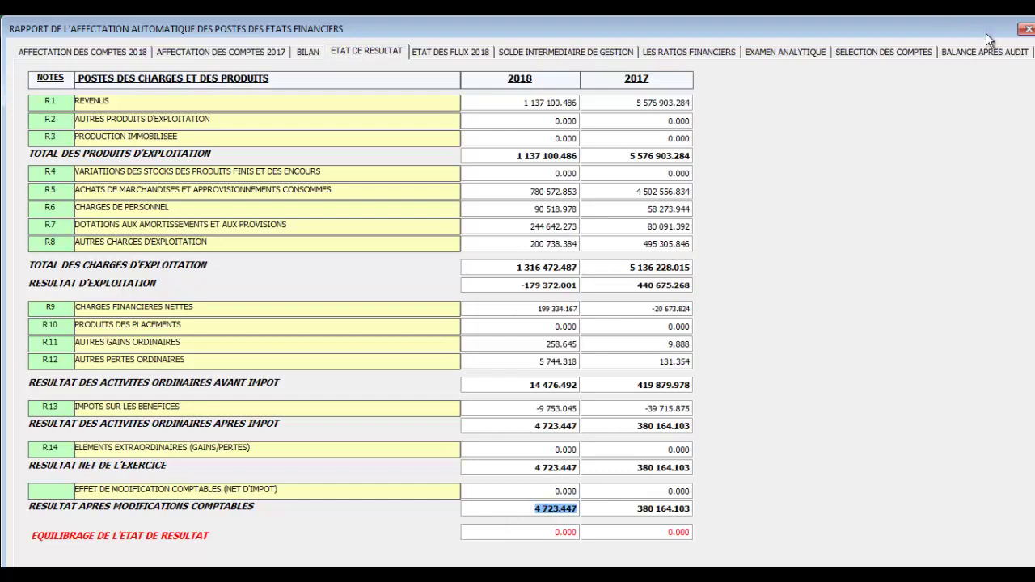
Begin a second entry in BALANCE APRES AUDIT dated 31/12/2018 and labelled CRRECTION SOLDE CLIENTS.
left_click(974, 52)
left_click(215, 86)
type("31/12/2018")
left_click(248, 102)
type("CRRECTION SOLDE CLIENTS")
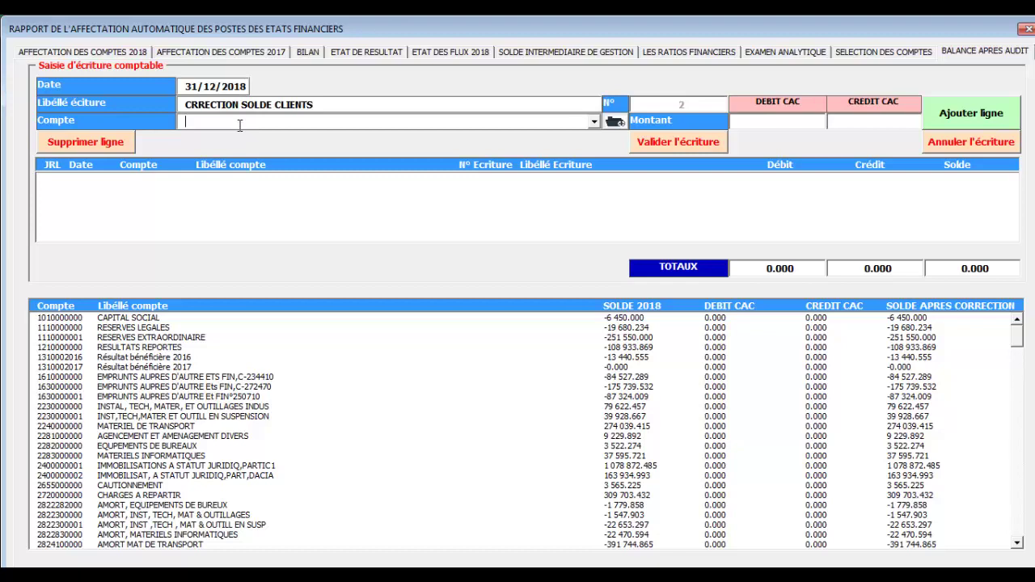
type("411")
key("Tab")
left_click(774, 121)
type("1000000")
left_click(948, 118)
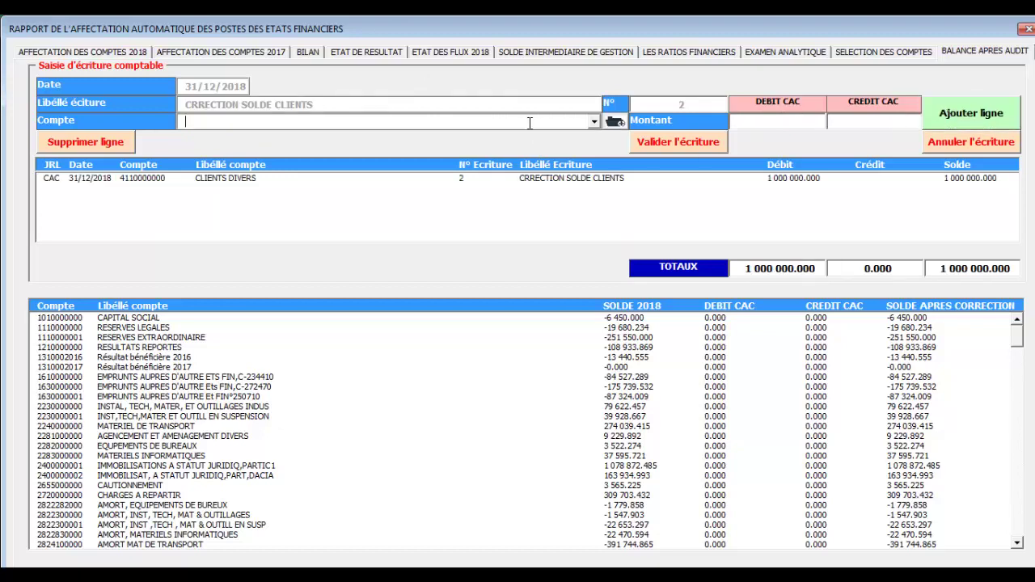
type("5320000001")
left_click(863, 121)
type("1000000")
left_click(1000, 113)
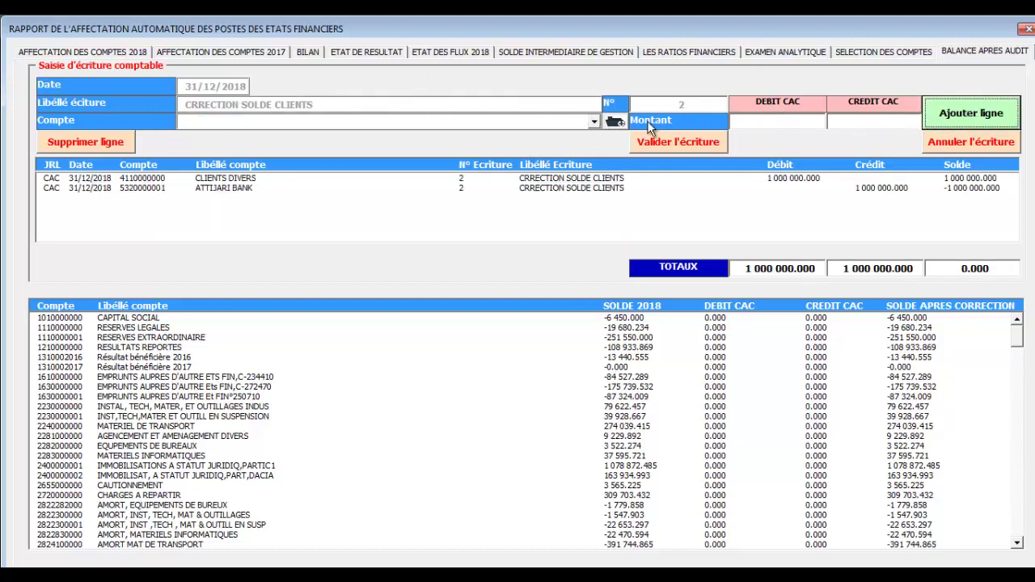
left_click(681, 143)
left_click(539, 349)
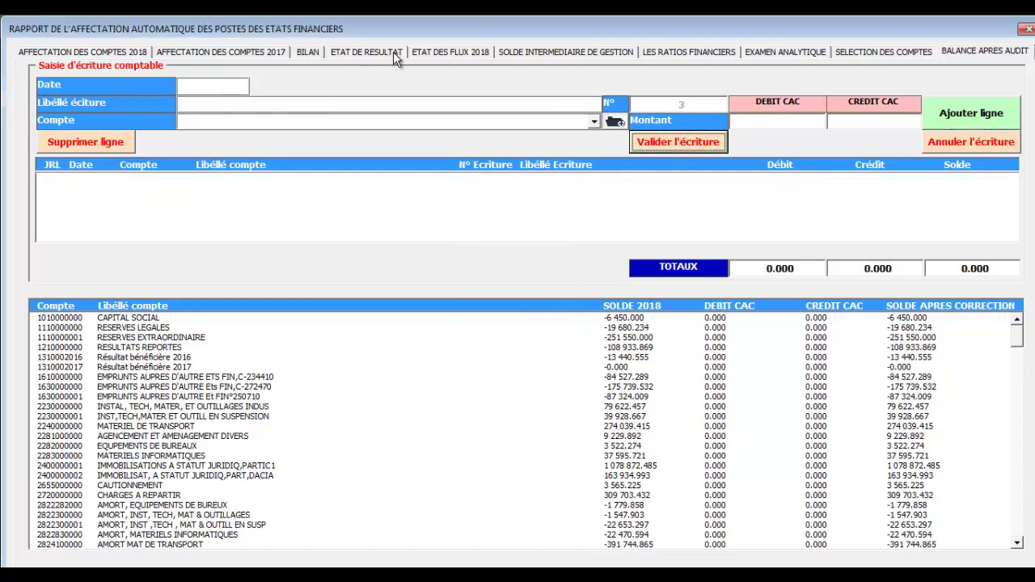
Examine ETAT DES FLUX 2018 for the change in cash, the closing cash position and the accounts making up customer receipts.
left_click(444, 52)
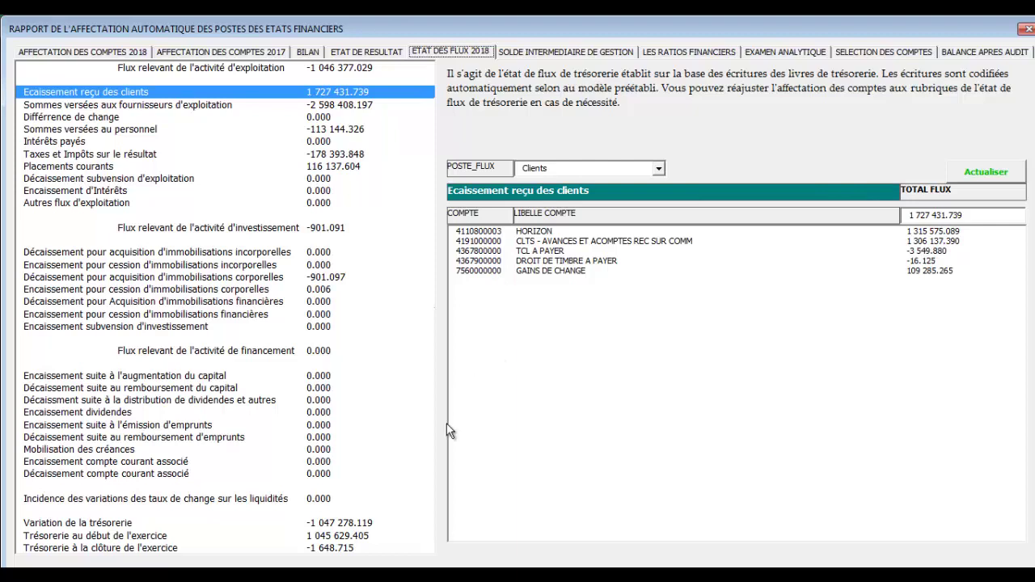
left_click(343, 524)
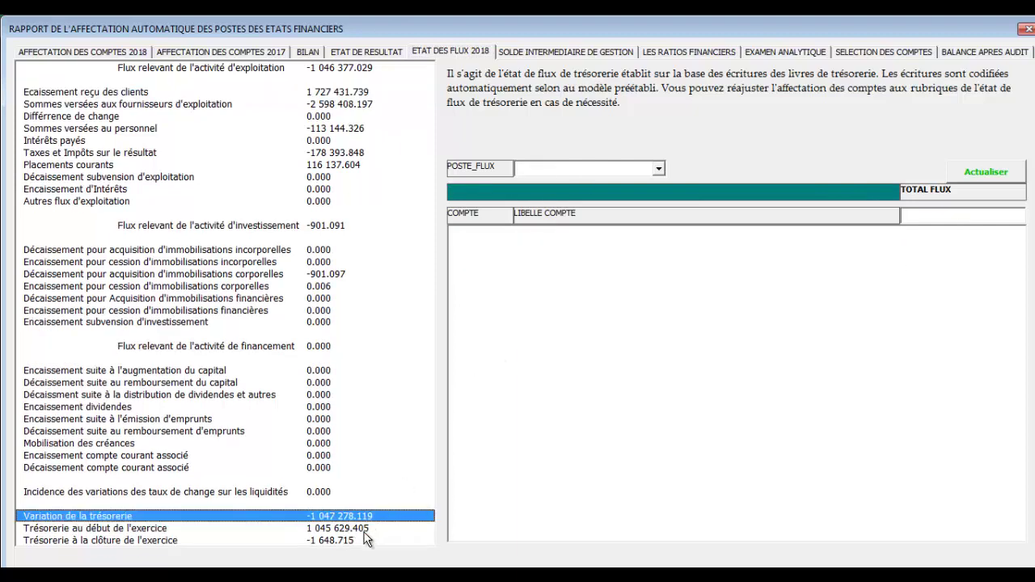
left_click(365, 537)
left_click(363, 536)
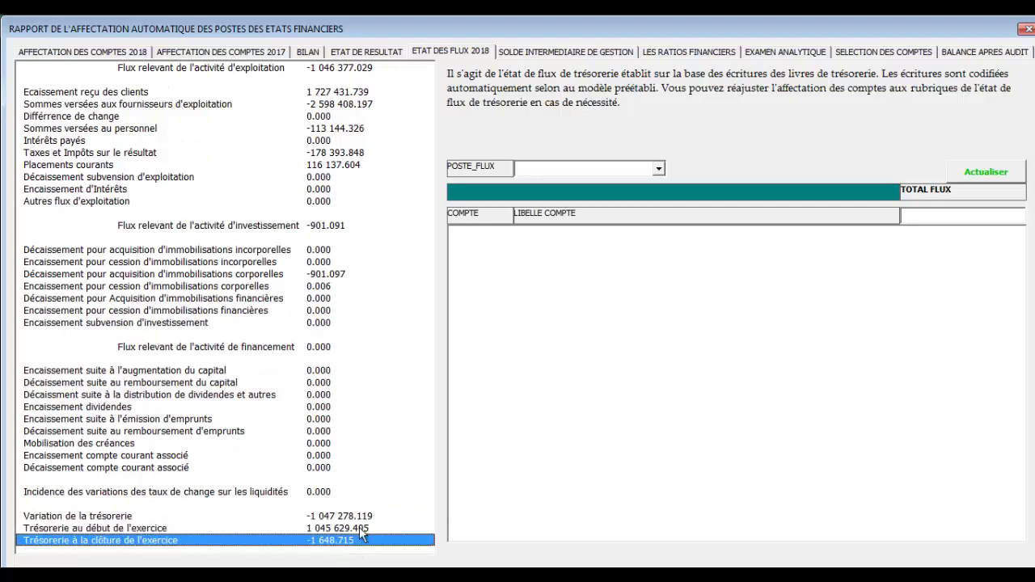
left_click(357, 91)
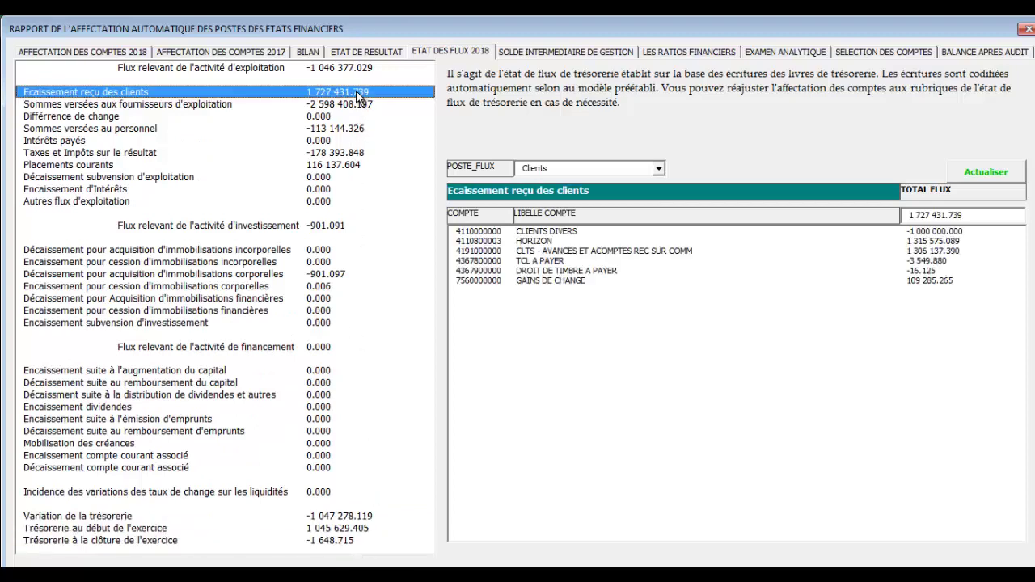
left_click(503, 231)
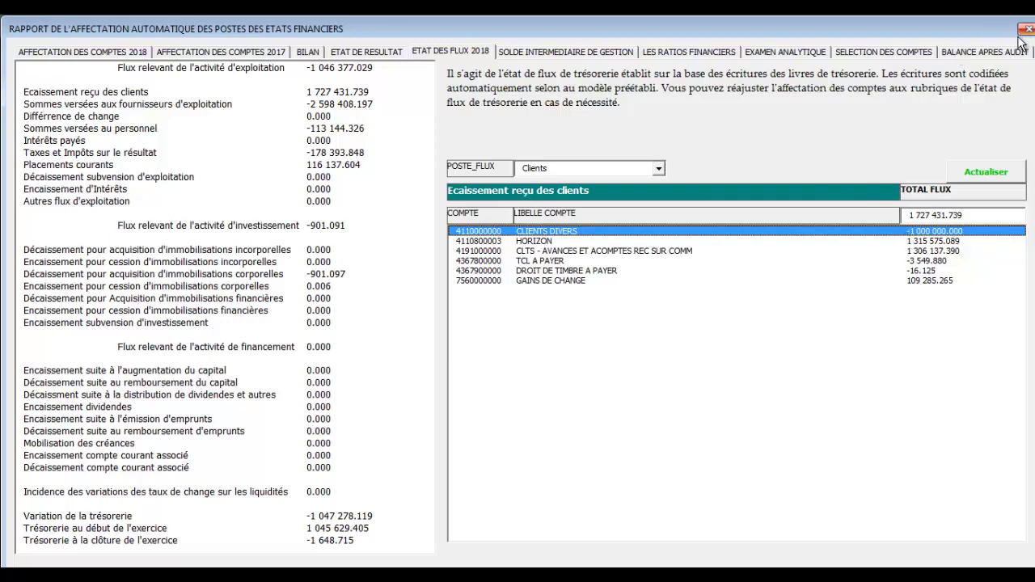
left_click(346, 94)
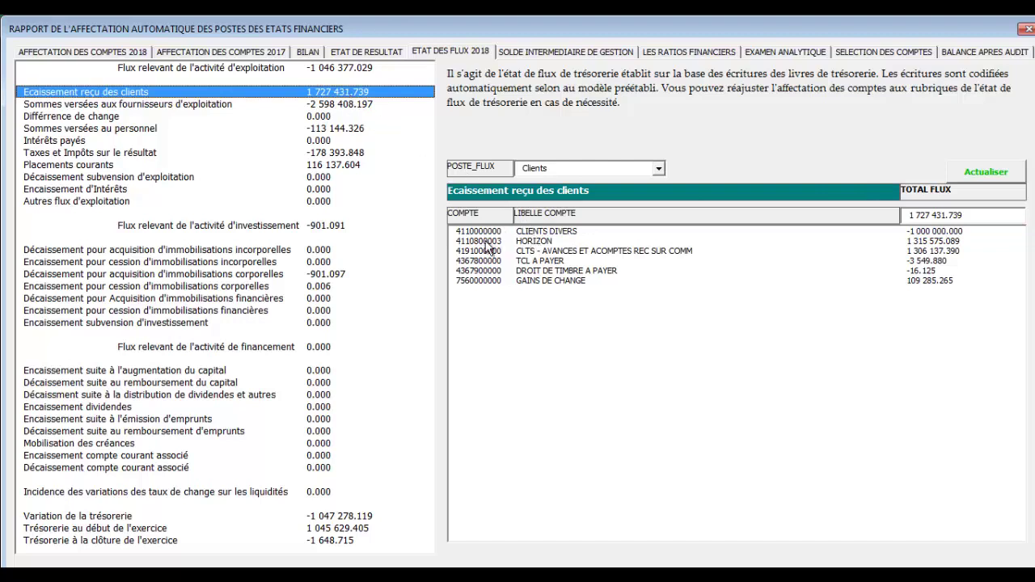
left_click(495, 280)
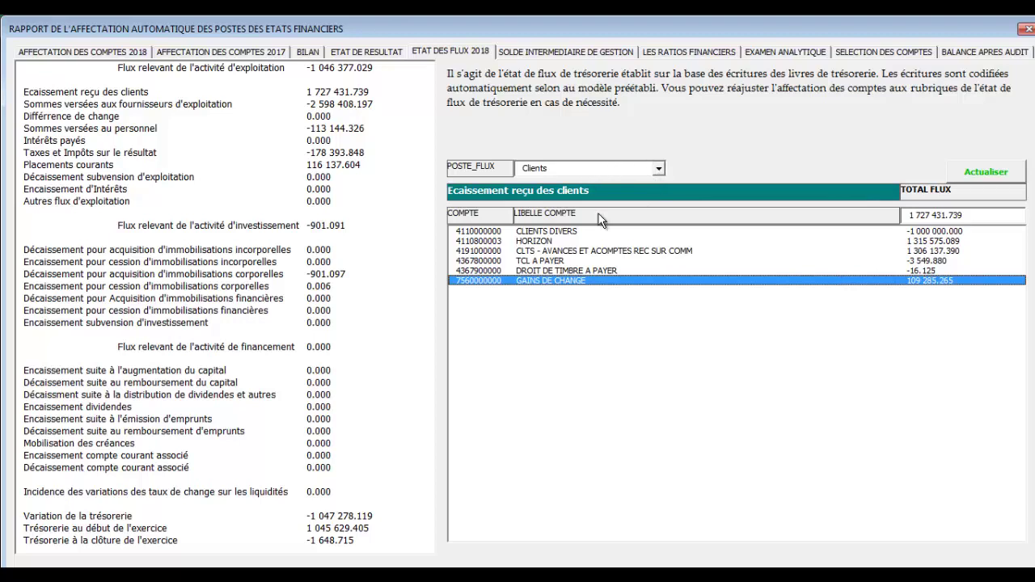
Begin a third entry in BALANCE APRES AUDIT labelled REPARTITION DES GAINS DE CHANGES and dated 31/12/2018.
left_click(977, 52)
type("CORRECTION")
key("BackSpace")
key("BackSpace")
key("BackSpace")
key("BackSpace")
key("BackSpace")
key("BackSpace")
key("BackSpace")
key("BackSpace")
key("BackSpace")
key("BackSpace")
type("RE")
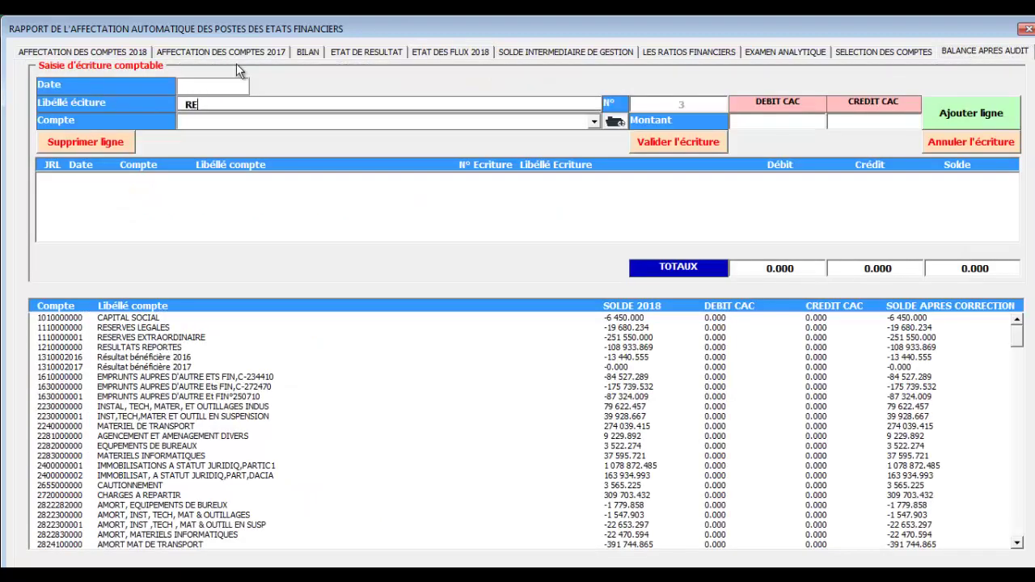
type("PARTITION DES GAINS DE CHANGES")
left_click(212, 86)
type("31/12/2018")
left_click(614, 122)
type("7560100006")
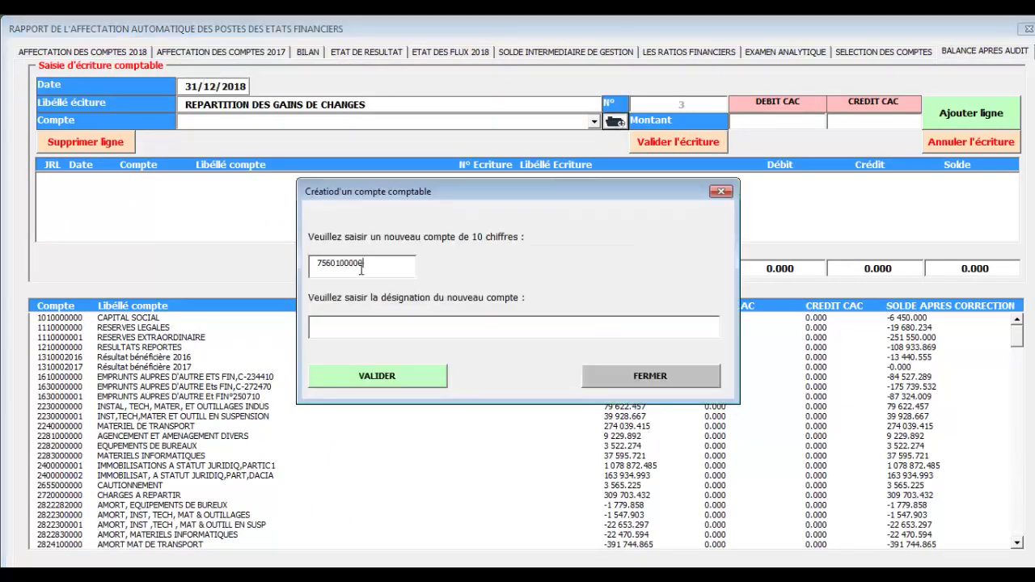
type("GAINS DE CHANGES ")
type("CLIENTS")
left_click(400, 376)
type("756GAINS DE CHANGES FOURNISSEURS")
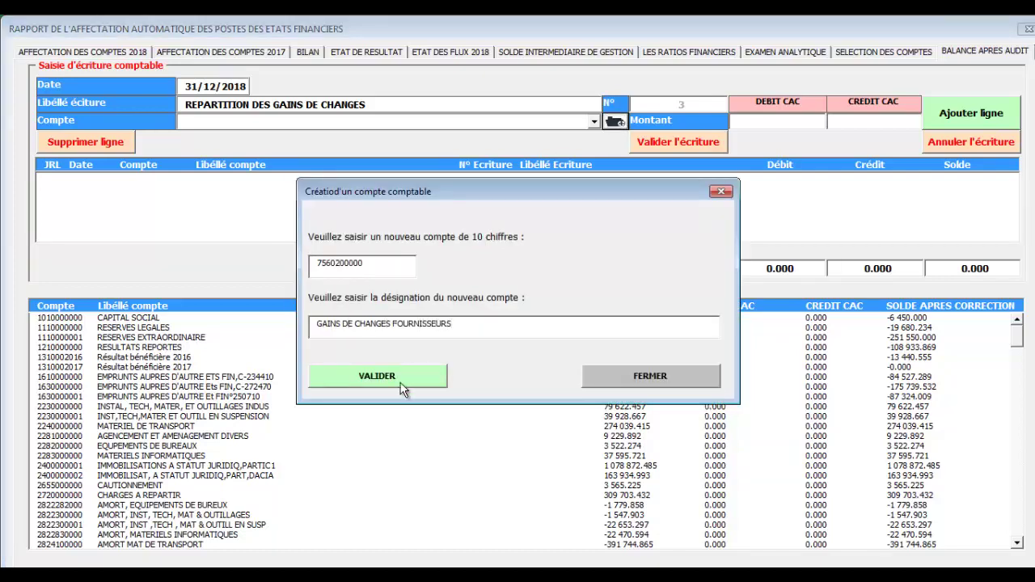
left_click(402, 377)
type("7560300000GAINS DE CHANGES - ACTA")
key("BackSpace")
type("UALISATION LIQUIDITE EN DEVISE")
left_click(386, 380)
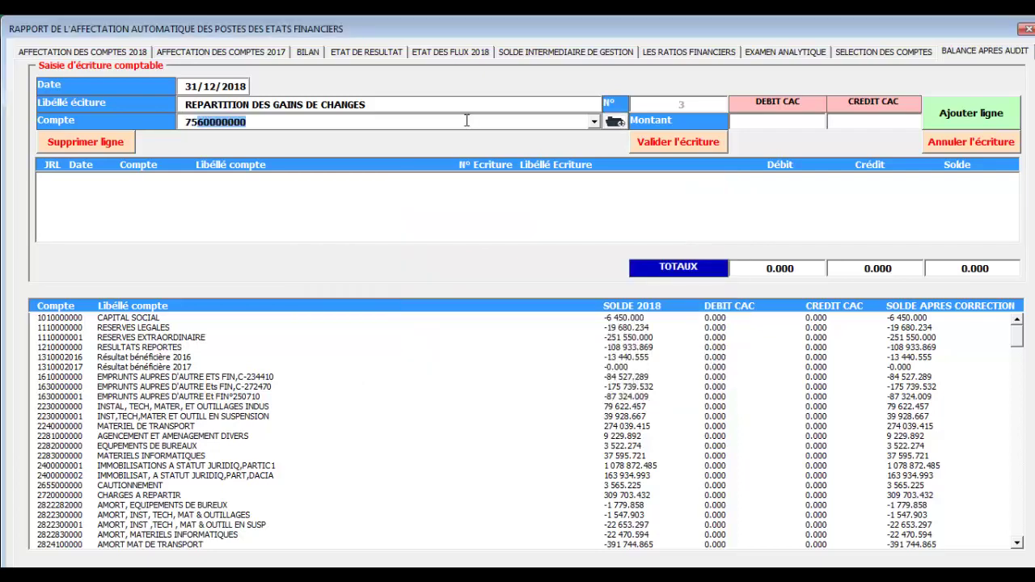
scroll(517, 428, "down", 10)
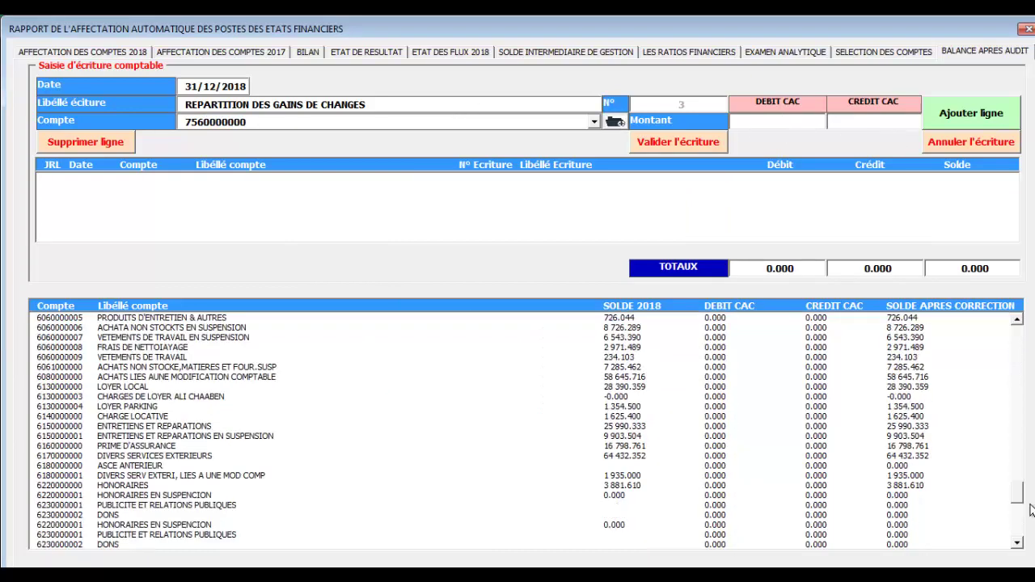
left_click(73, 534)
type("272195.773")
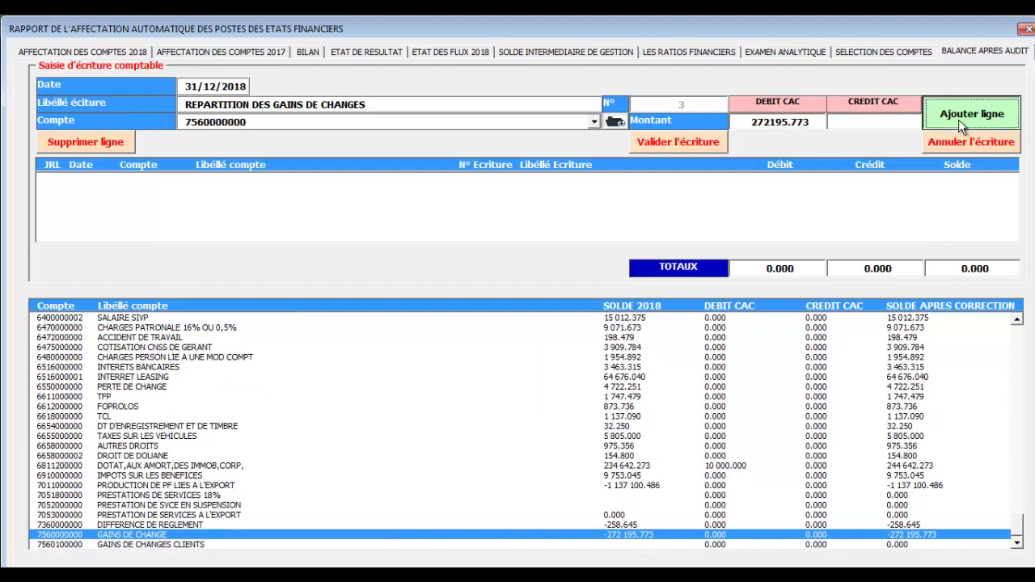
left_click(963, 125)
left_click(896, 127)
type("72 195.733")
left_click(960, 113)
left_click(569, 120)
type("75602")
left_click(880, 122)
type("15090000.04")
left_click(970, 113)
left_click(504, 119)
type("75603")
left_click(860, 119)
type("10000")
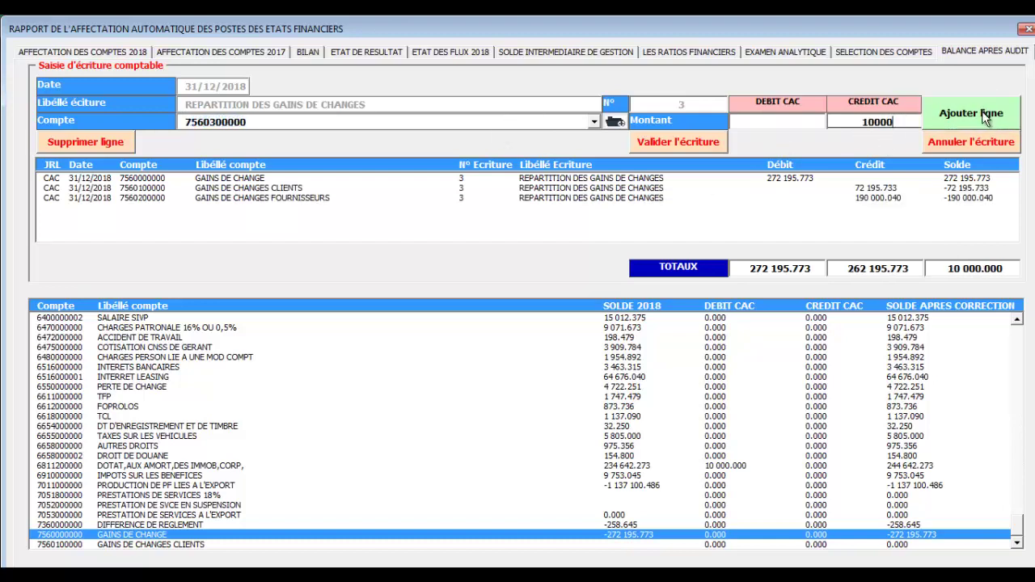
left_click(985, 117)
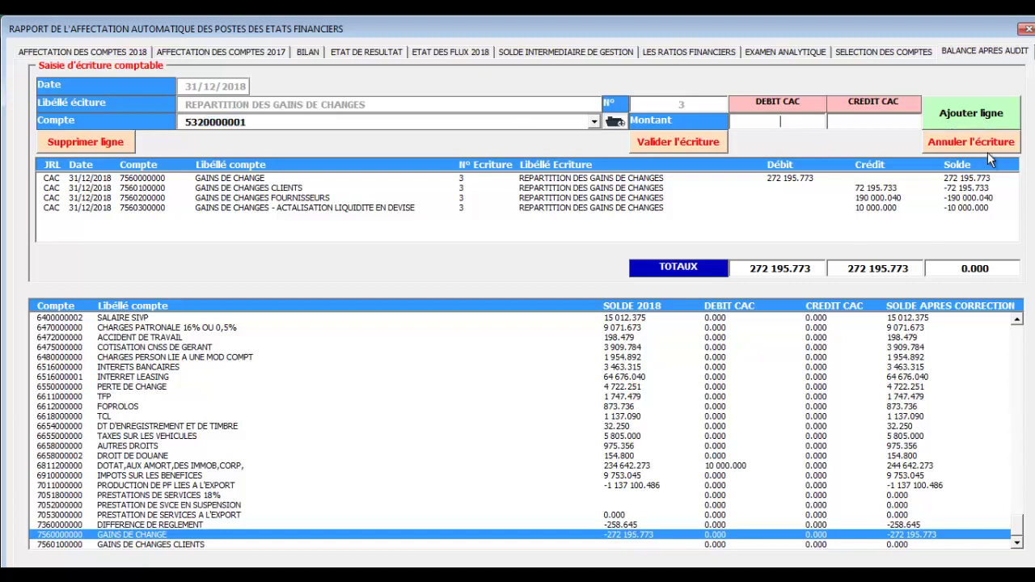
type("272 195.7")
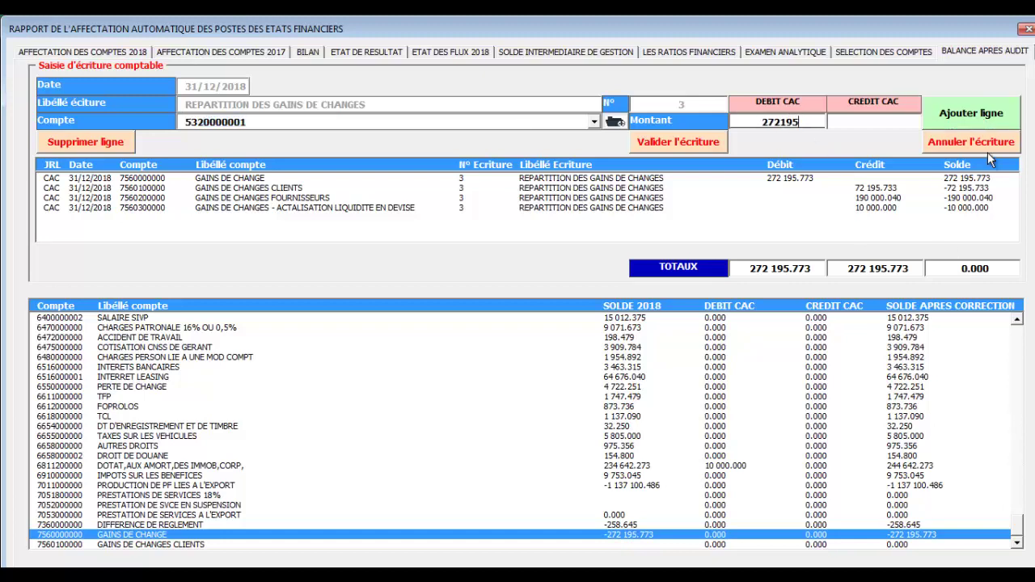
type("73")
left_click(987, 122)
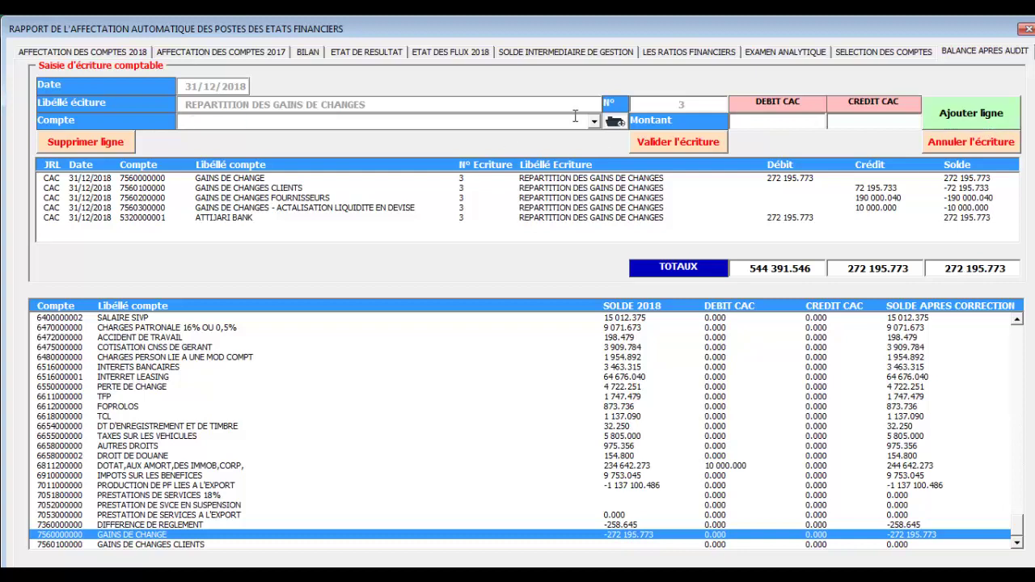
key("Tab")
type("272195.773")
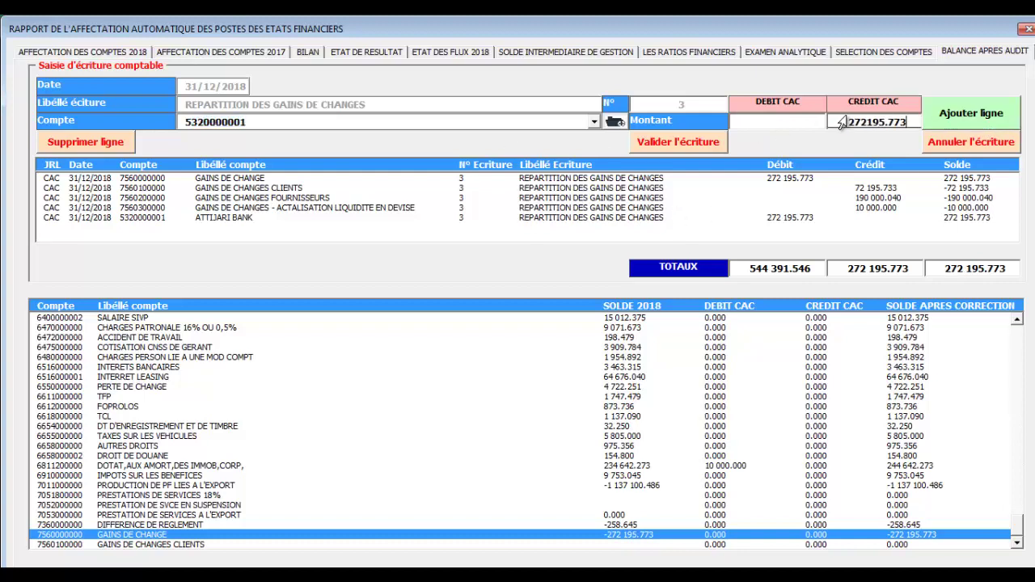
key("Return")
left_click(683, 145)
left_click(536, 350)
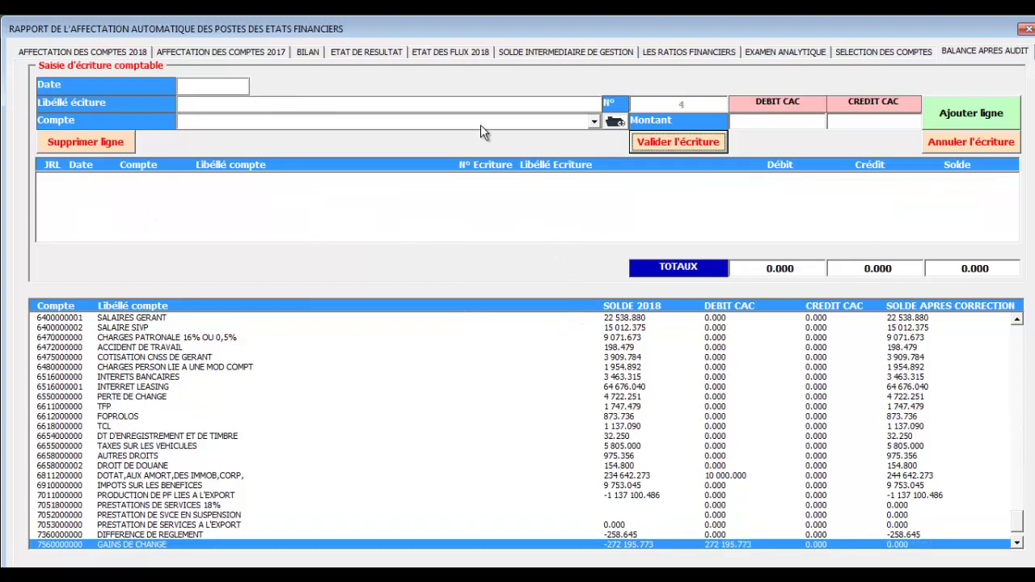
In ETAT DES FLUX 2018, reassign GAINS DE CHANGES CLIENTS from Différence de change to the Clients flow item.
left_click(464, 52)
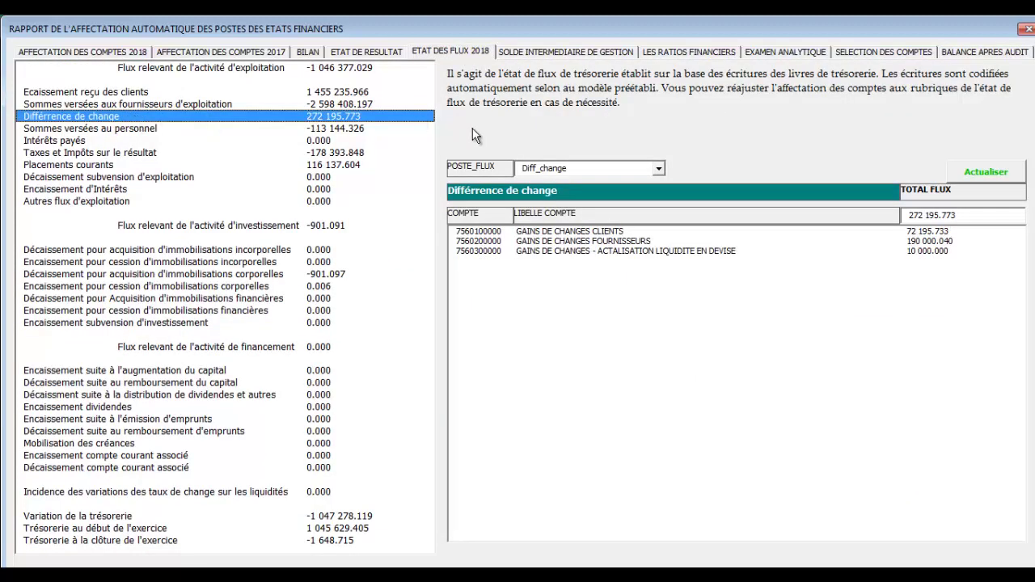
left_click(577, 232)
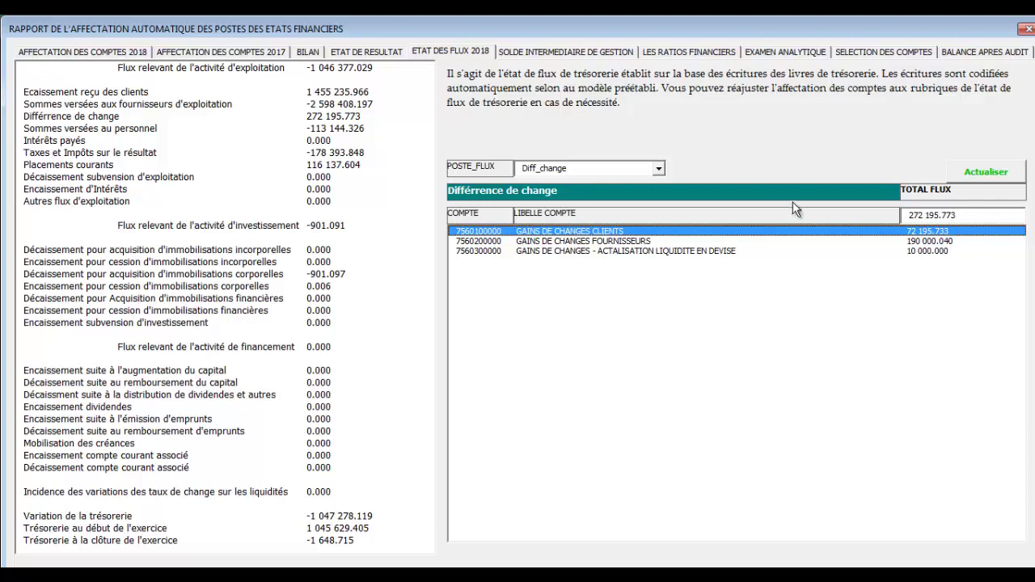
left_click(659, 169)
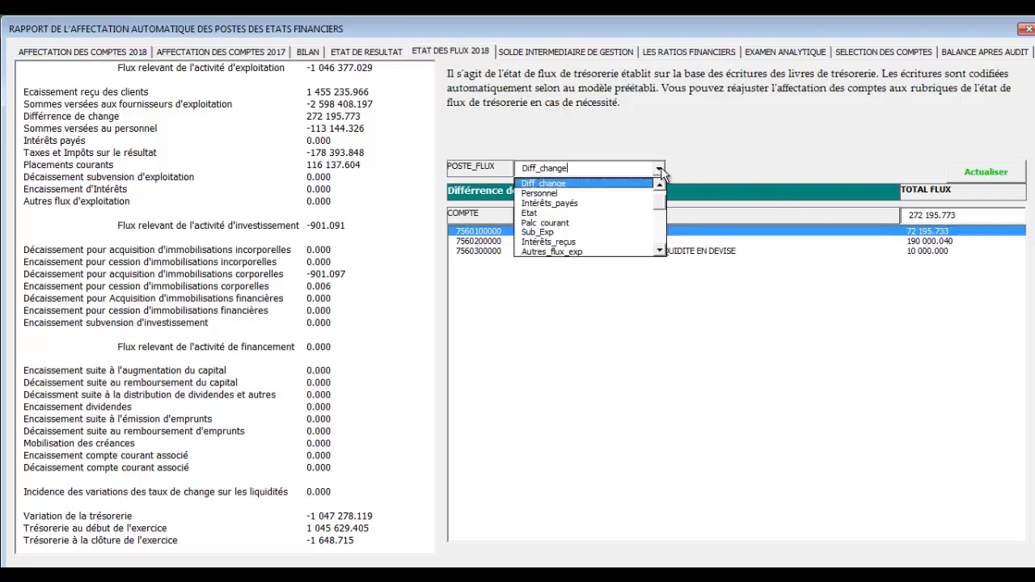
scroll(640, 183, "up", 1)
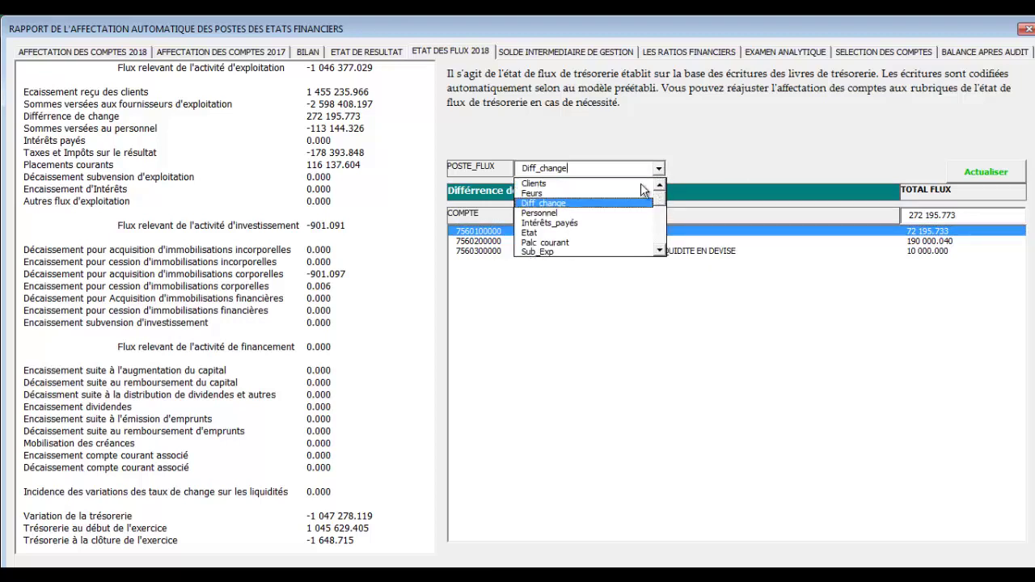
left_click(586, 185)
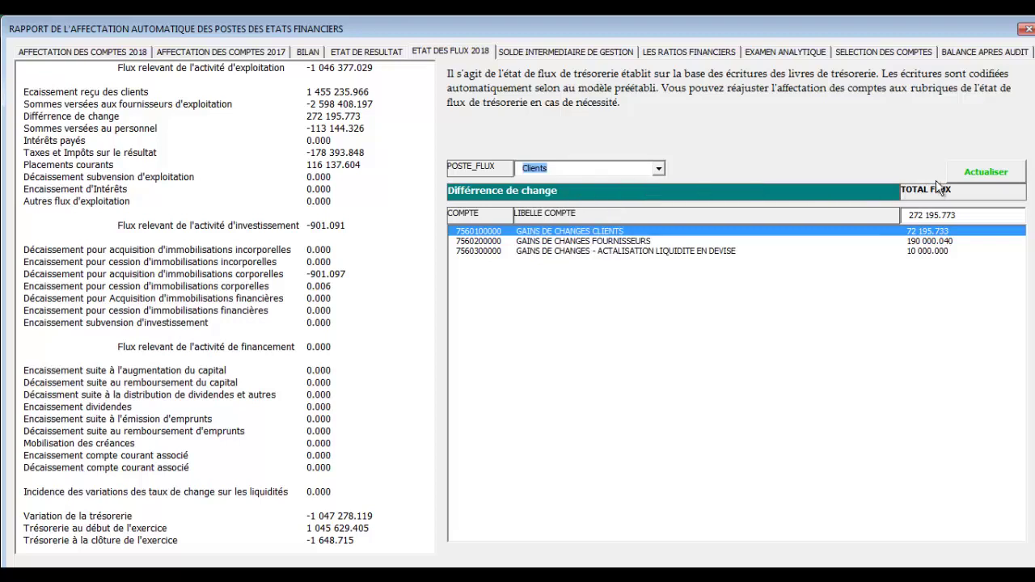
left_click(975, 171)
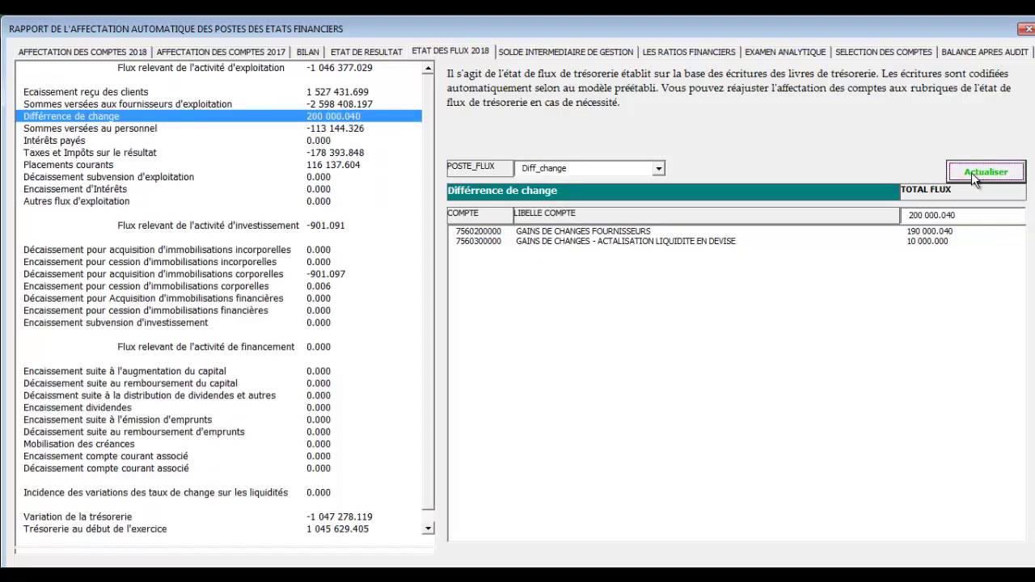
Reassign GAINS DE CHANGES FOURNISSEURS from Différence de change to the Feurs flow item.
left_click(547, 232)
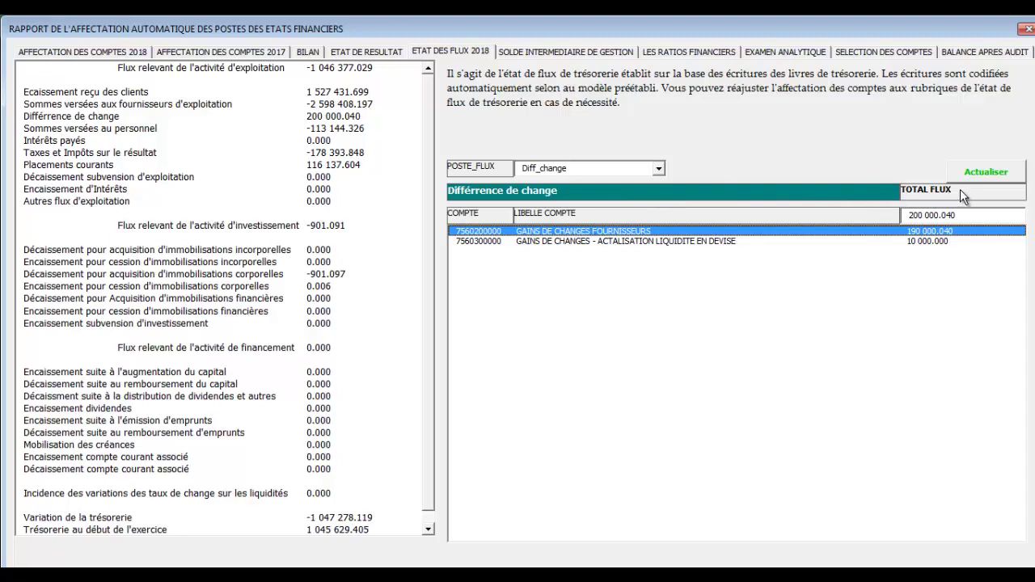
left_click(659, 172)
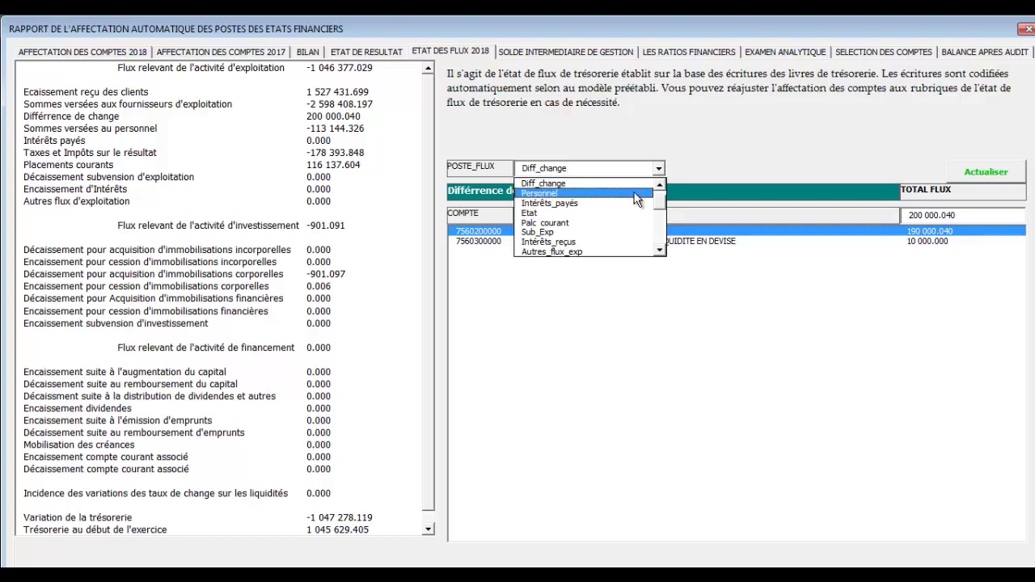
scroll(662, 203, "up", 1)
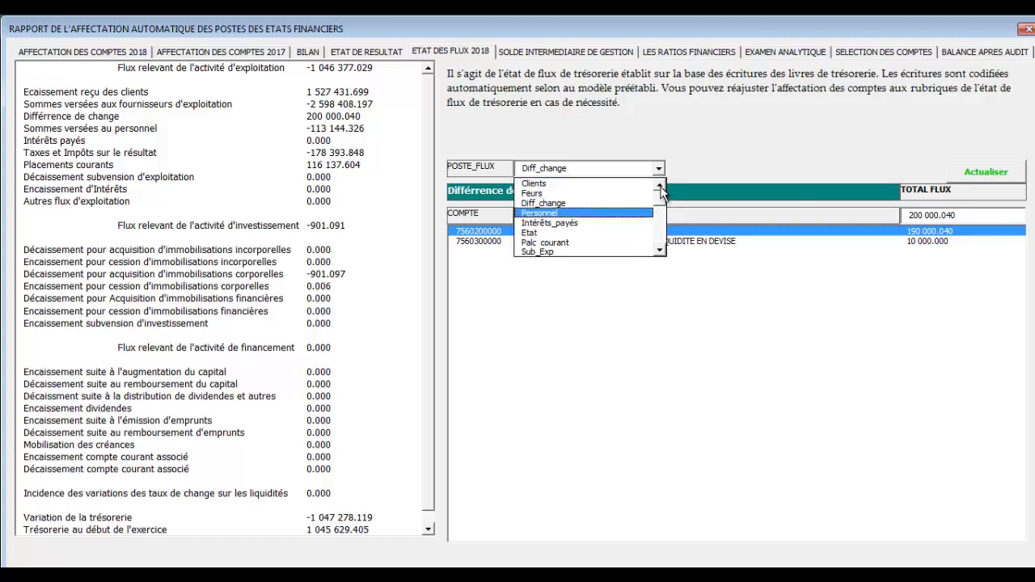
left_click(601, 194)
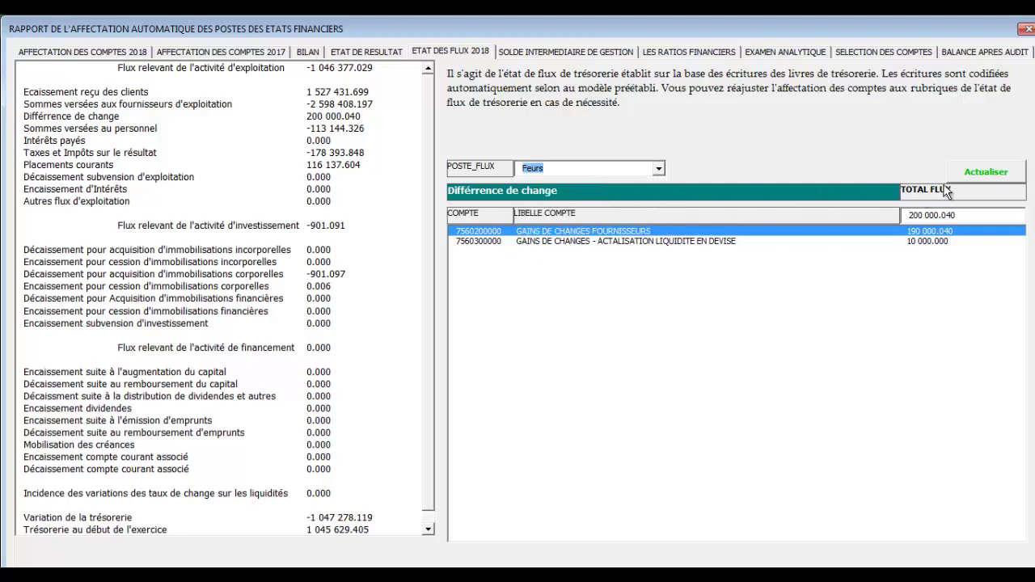
left_click(984, 172)
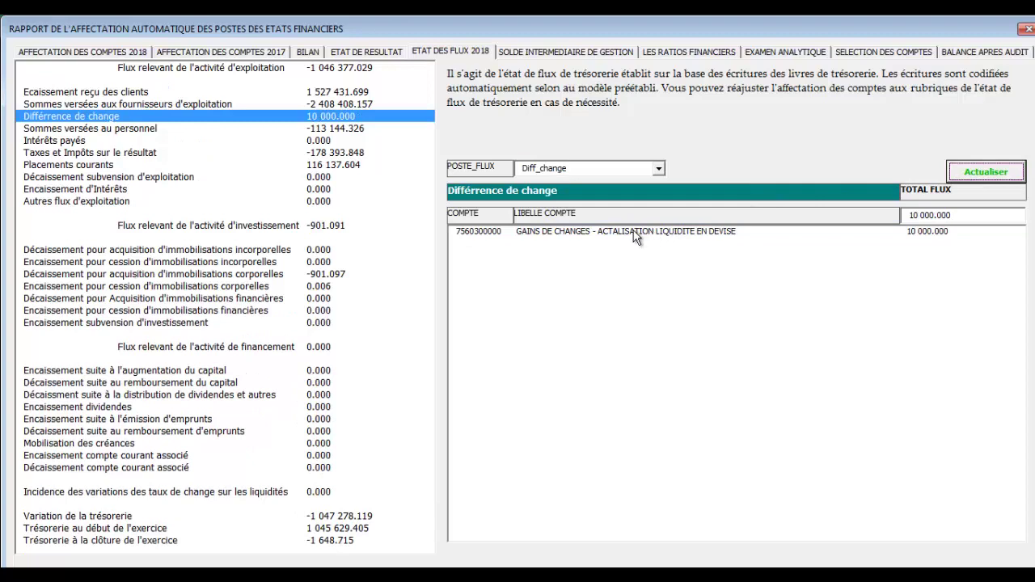
Reassign GAINS DE CHANGES - ACTALISATION LIQUIDITE EN DEVISE from Différence de change to the Actualisation flow item.
left_click(554, 231)
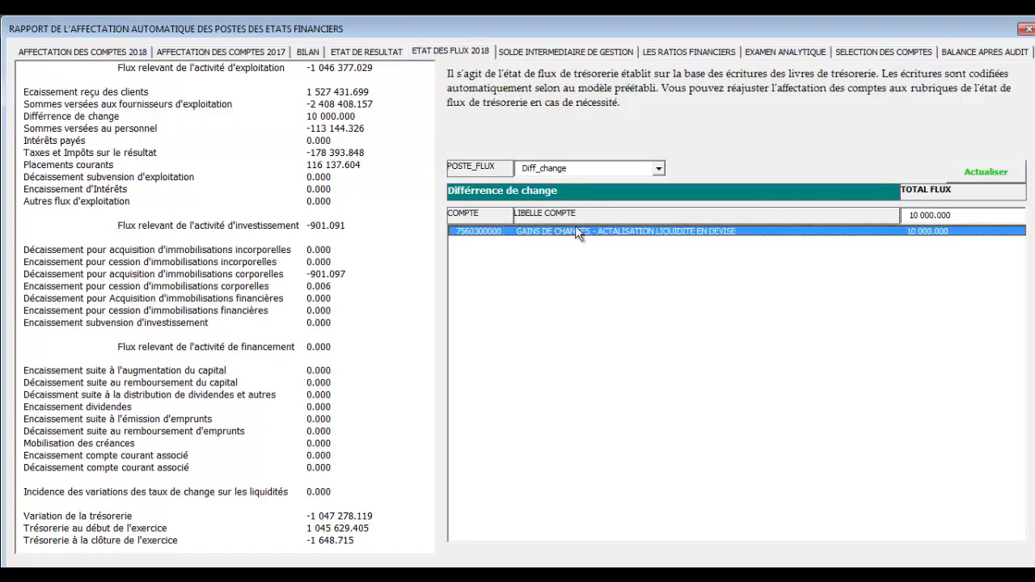
left_click(659, 170)
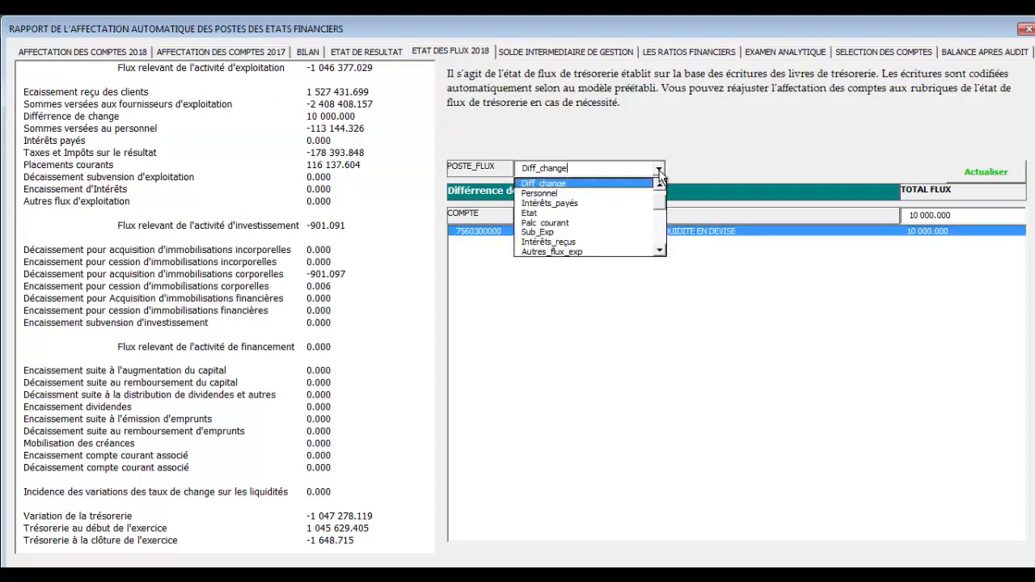
left_click_drag(660, 207, 659, 251)
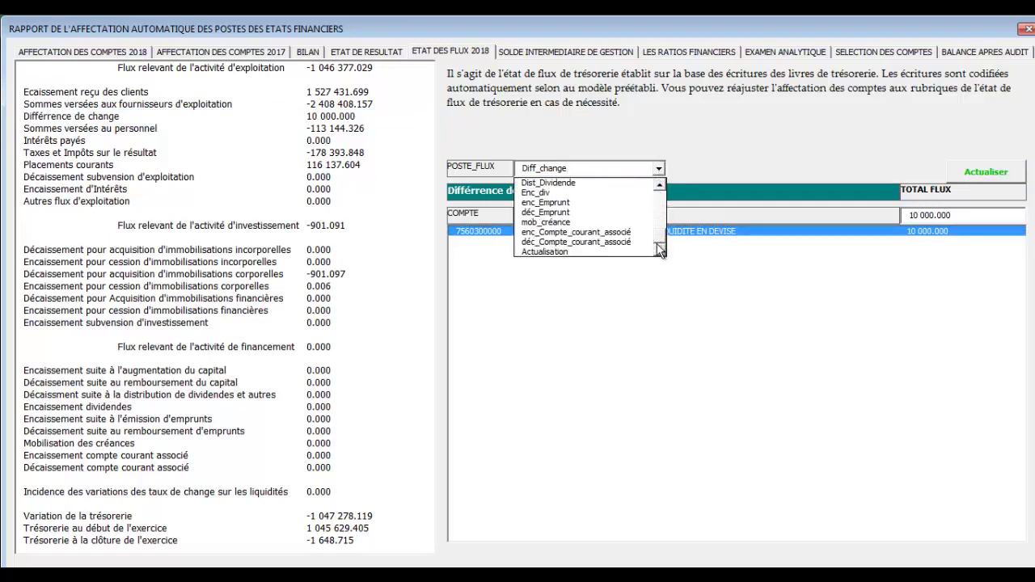
left_click(580, 250)
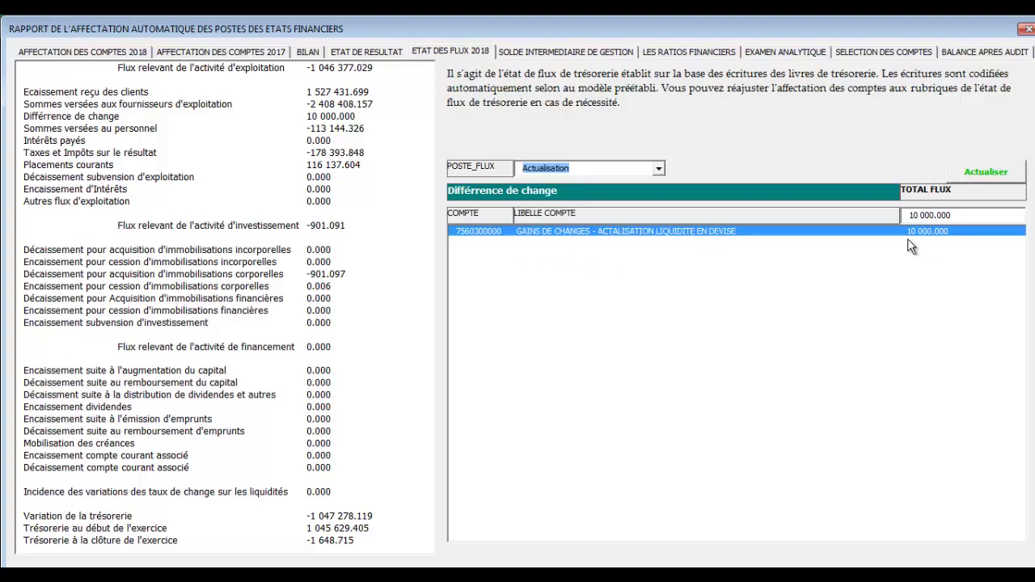
left_click(972, 172)
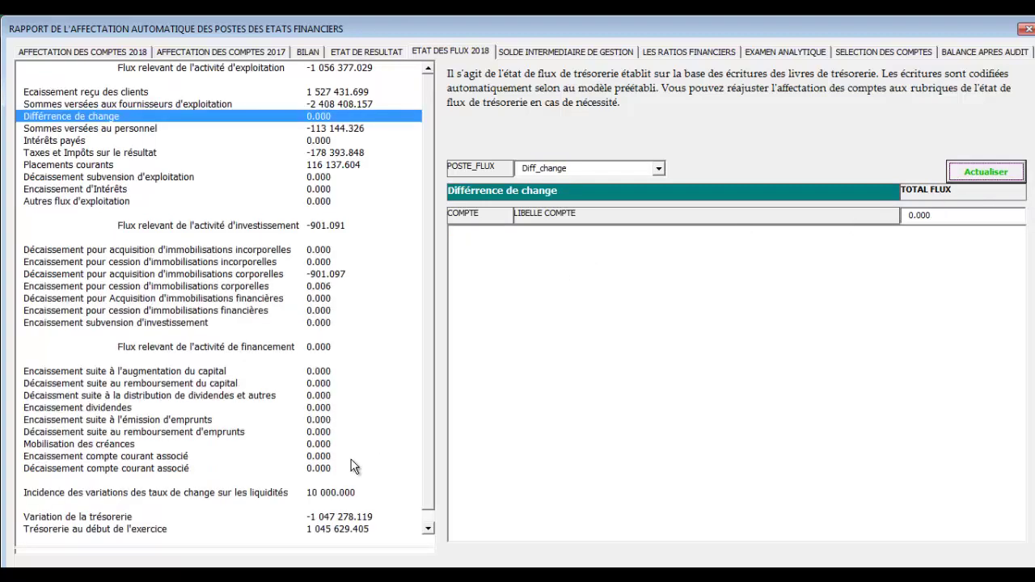
Examine the accounts making up the exchange-rate impact on liquidity, supplier payments, customer receipts and exchange difference in the cash flow statement.
left_click(338, 495)
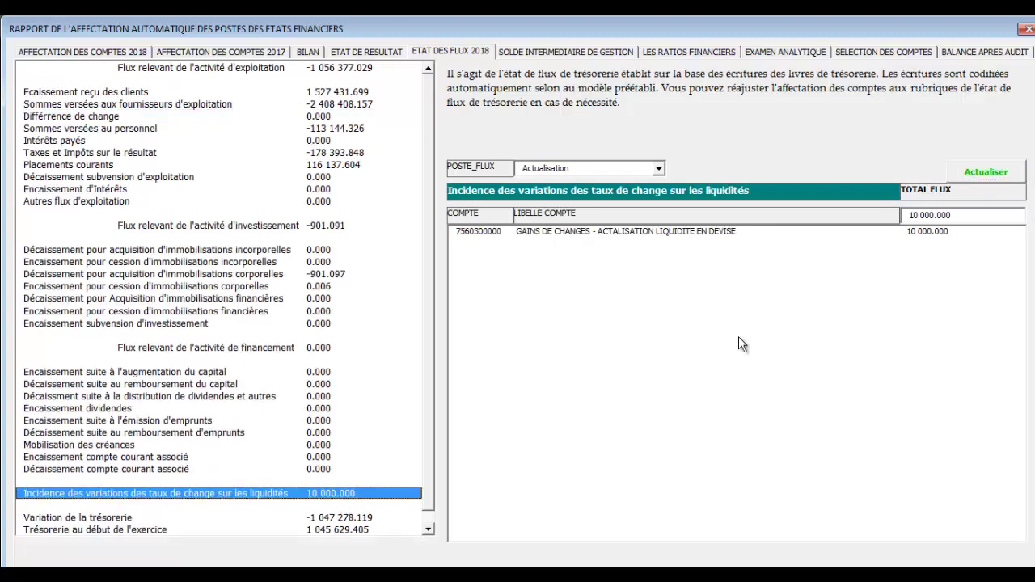
left_click(317, 104)
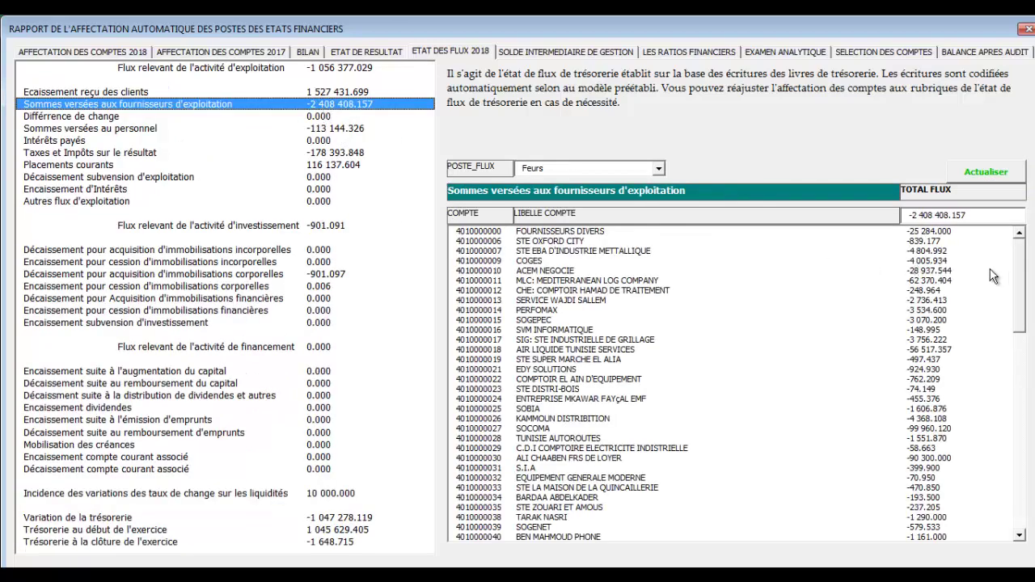
left_click_drag(1019, 285, 1019, 485)
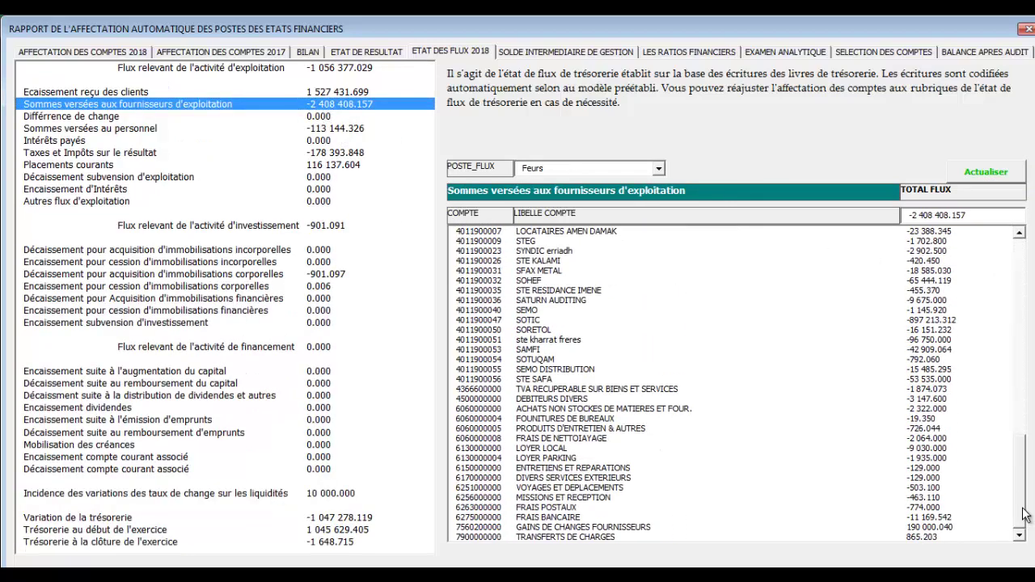
left_click(480, 529)
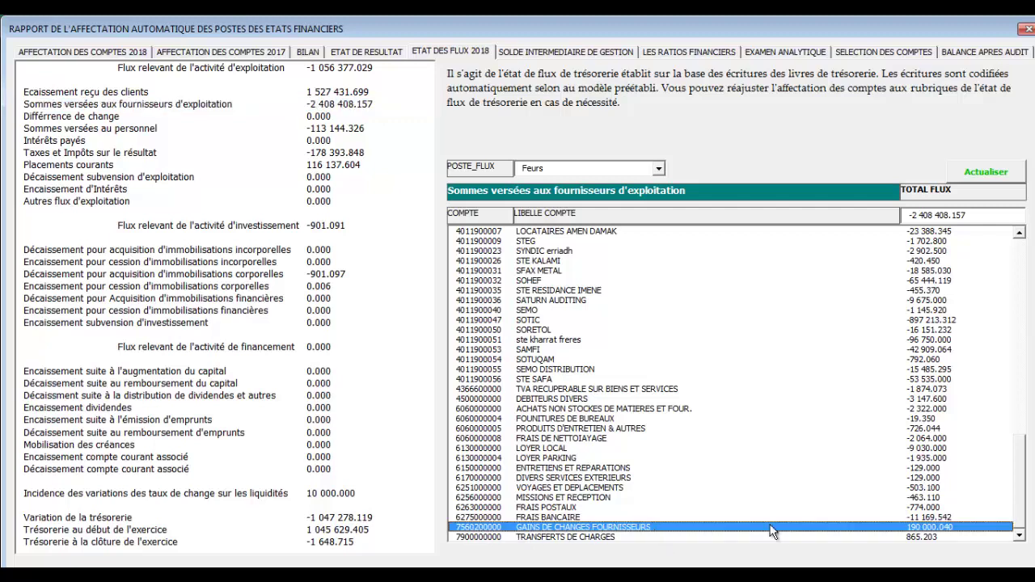
left_click(341, 93)
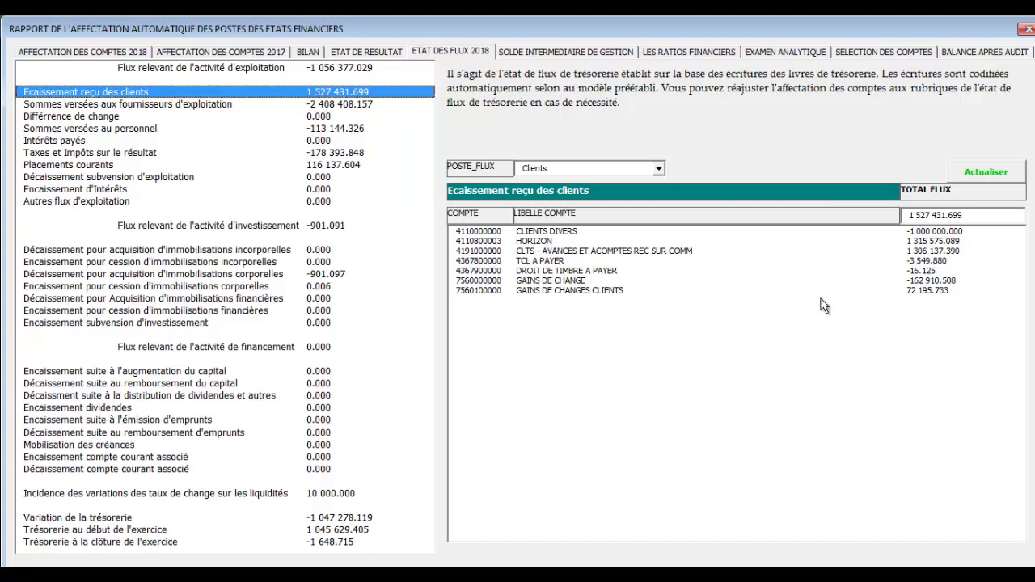
left_click(521, 291)
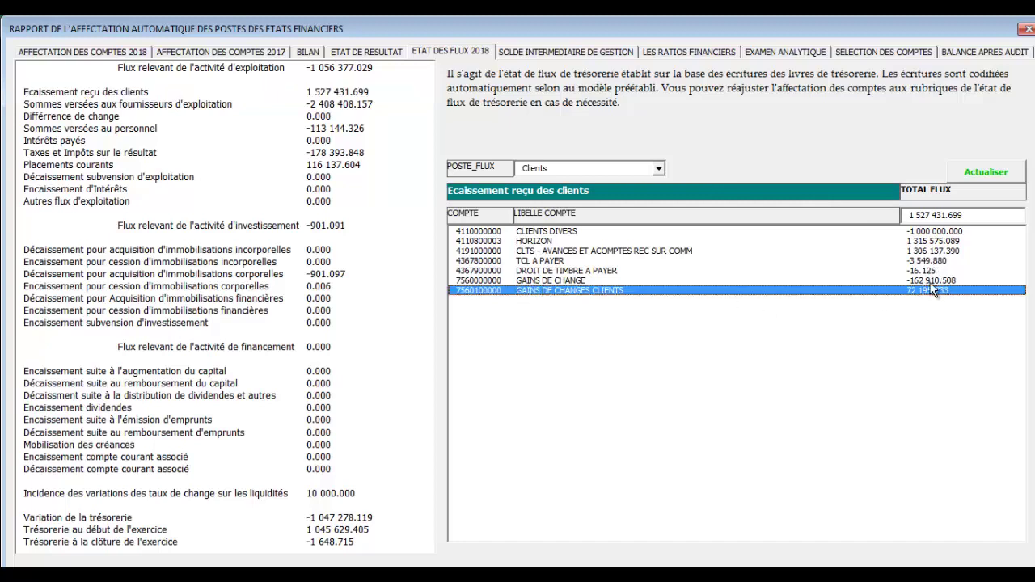
left_click(324, 118)
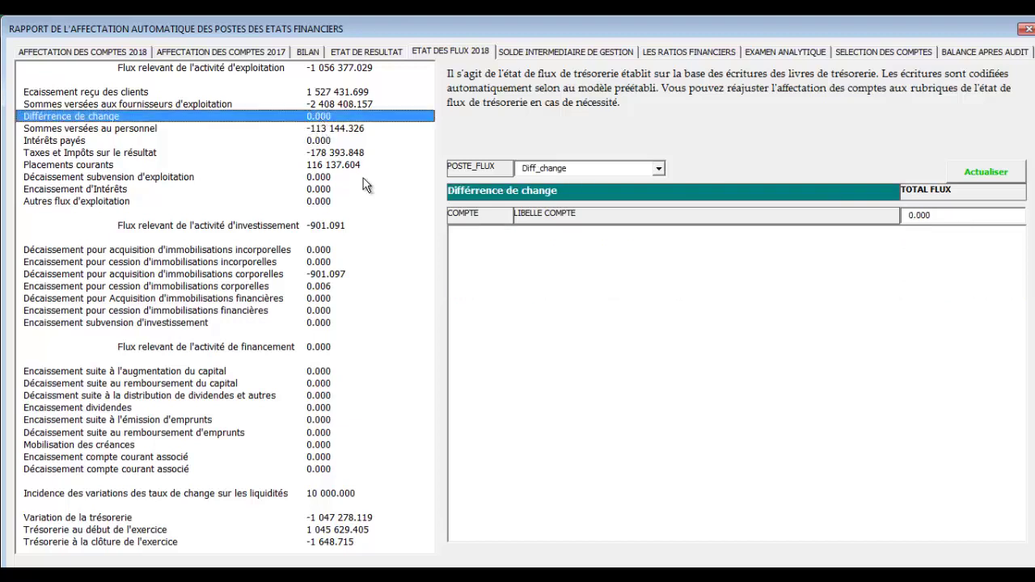
Review the accounts behind the supplier payment and customer receipt flow items, and close the financial statement report.
left_click(344, 105)
left_click(351, 92)
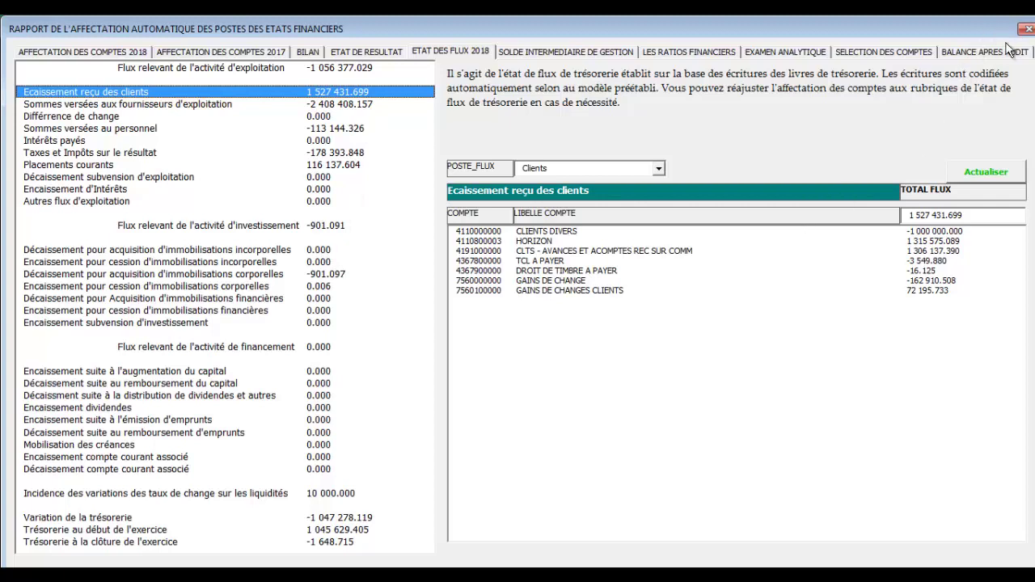
left_click(1027, 30)
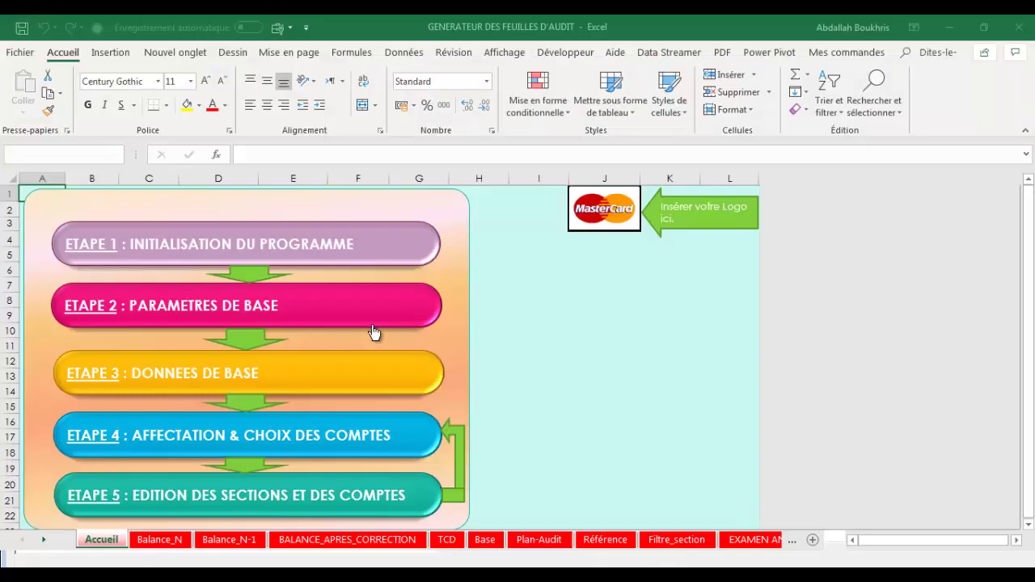
Centralise the correction entries by importing the JRL_CAC_Collaborateur file from the test and demo folder on the desktop.
left_click(153, 385)
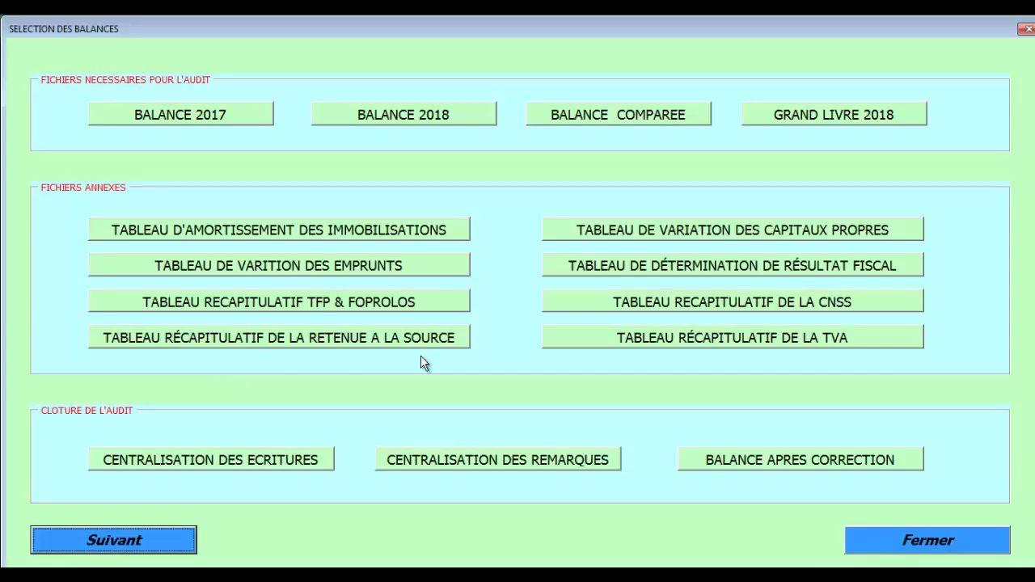
left_click(269, 466)
left_click(269, 466)
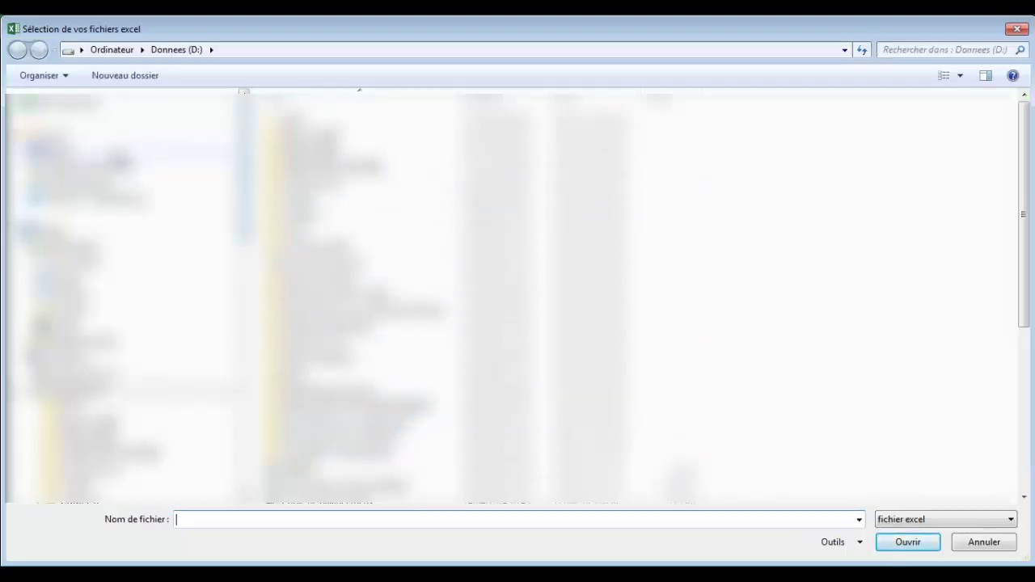
left_click(49, 231)
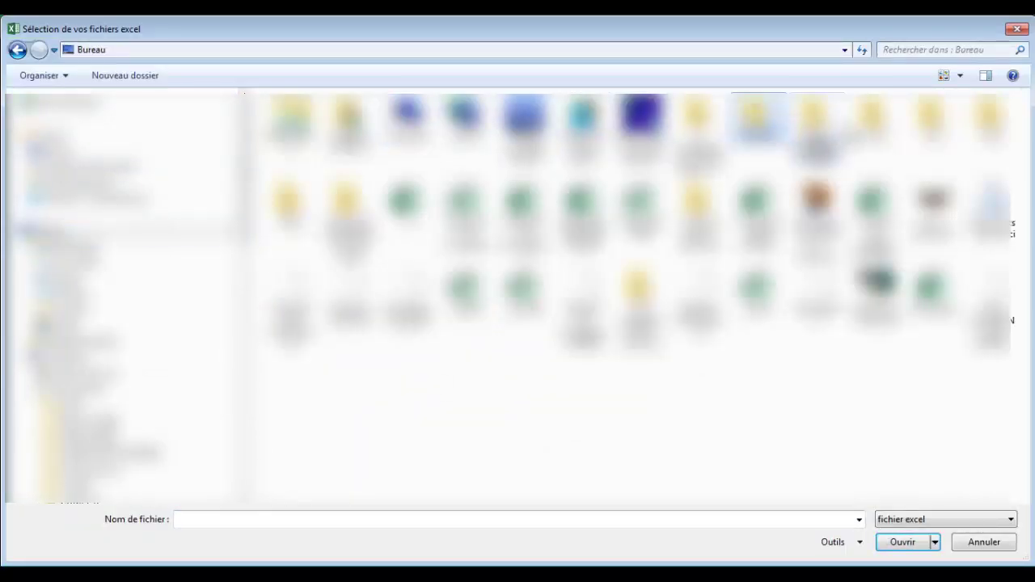
double_click(697, 122)
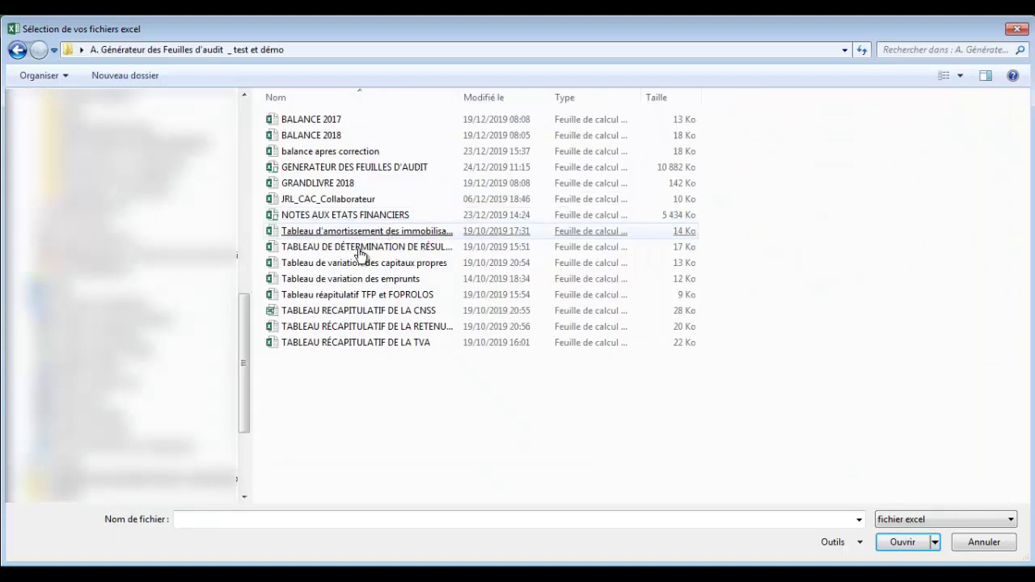
double_click(330, 202)
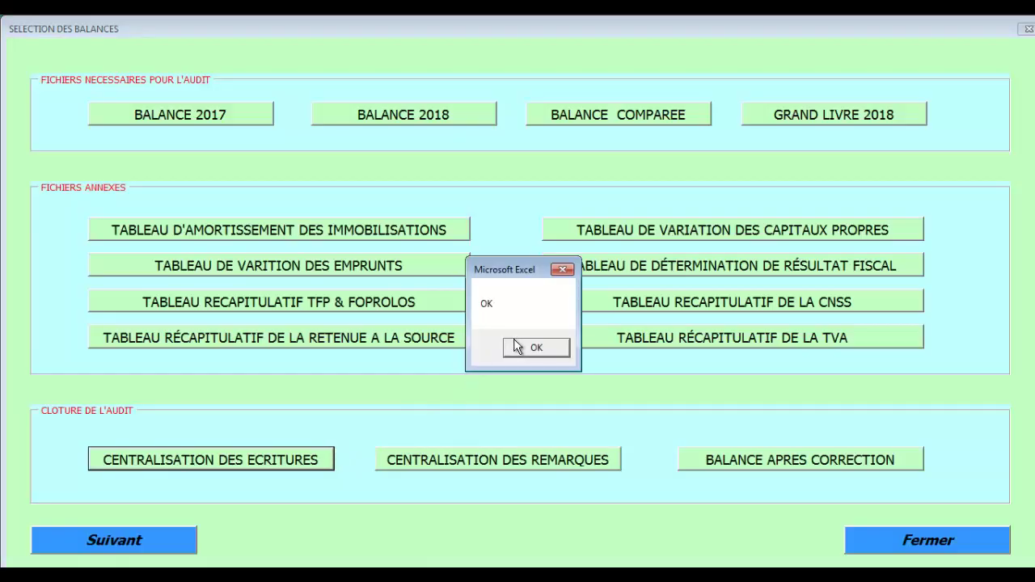
left_click(518, 347)
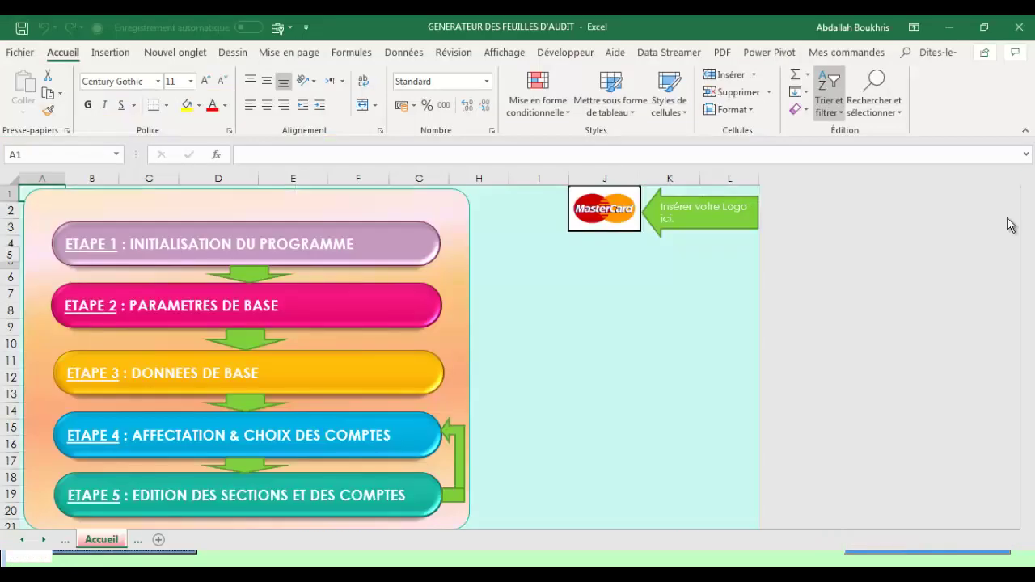
Run the afficher_feuilles macro to unhide the workbook's sheets.
left_click(568, 53)
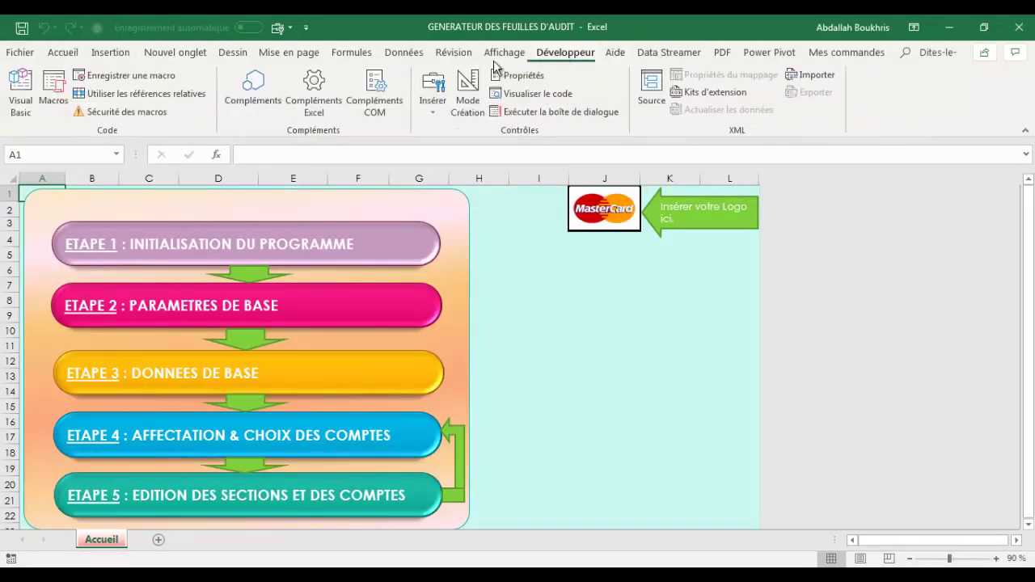
left_click(53, 89)
left_click(65, 360)
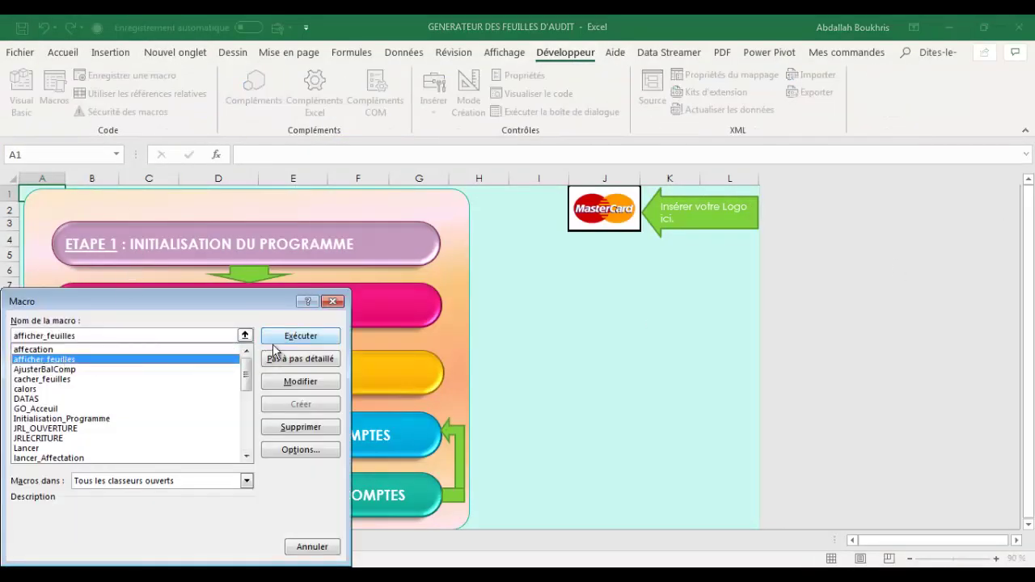
left_click(301, 337)
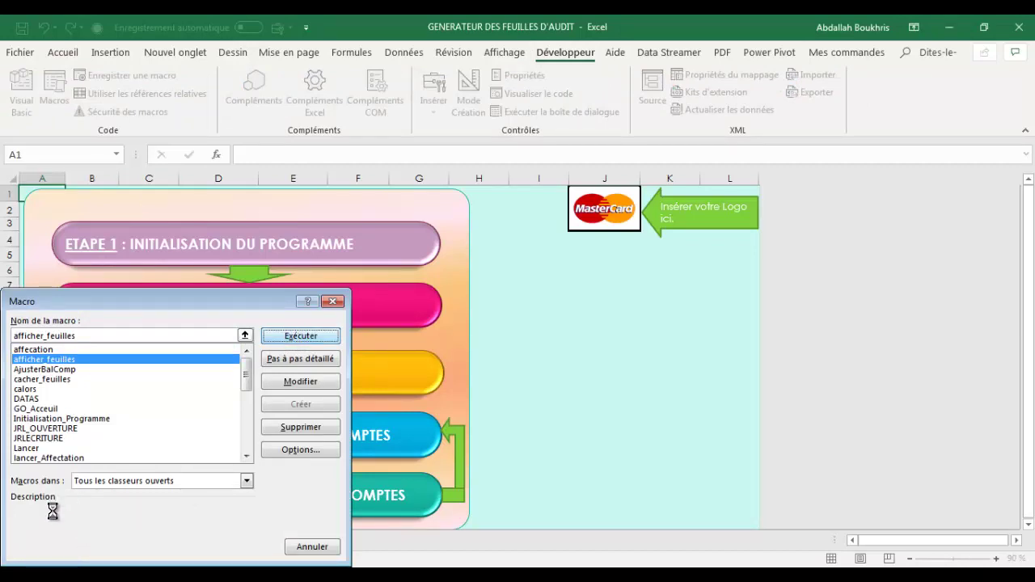
Go to the JRL_CAC sheet and compare the CAC entries in rows 2–11 with the imported CAC1 entries in rows 12–17.
right_click(28, 546)
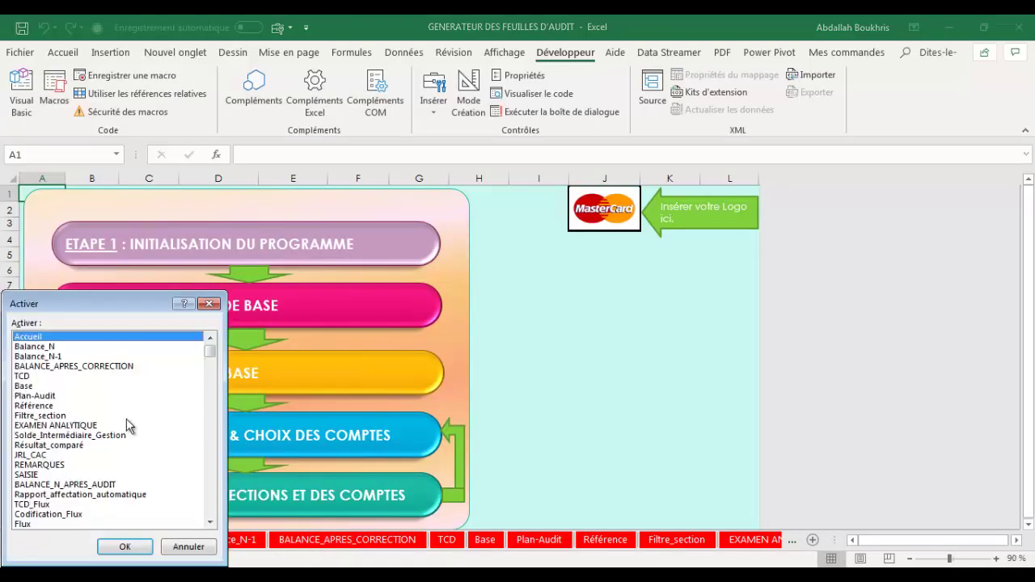
left_click(33, 454)
left_click(125, 547)
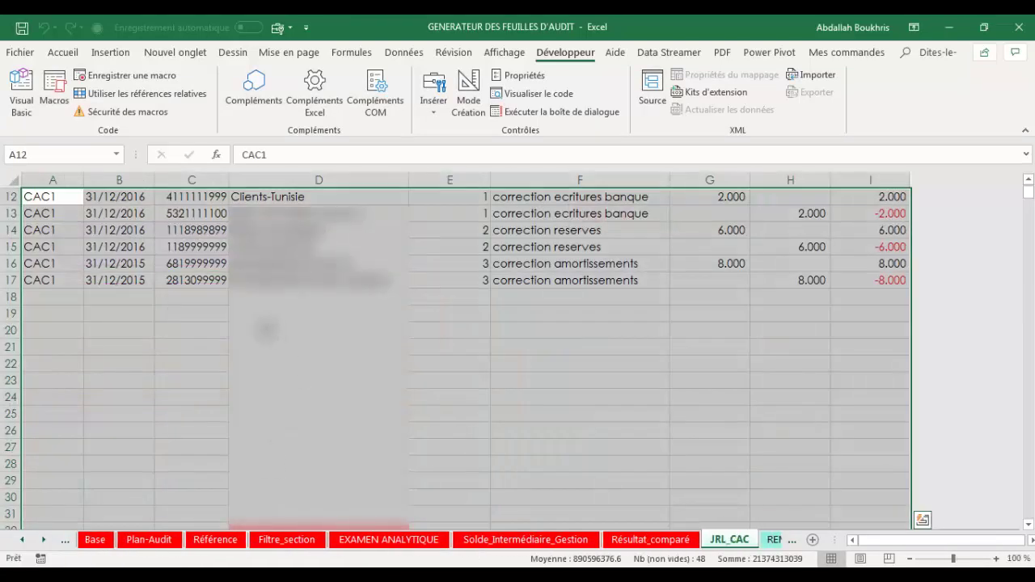
scroll(266, 339, "up", 3)
scroll(267, 337, "up", 1)
left_click(267, 333)
left_click_drag(46, 214, 861, 365)
left_click_drag(78, 379, 870, 466)
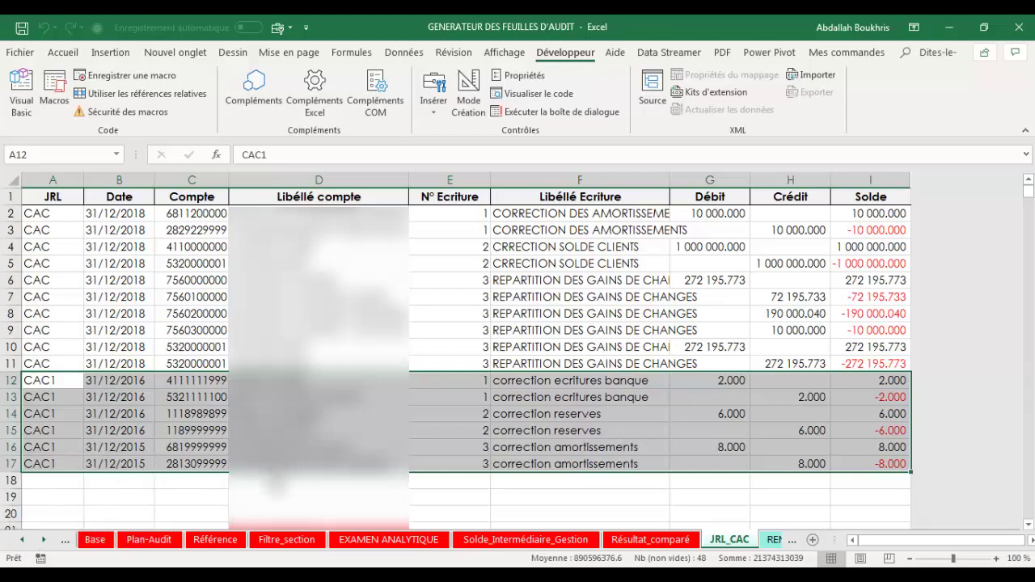
left_click(274, 477)
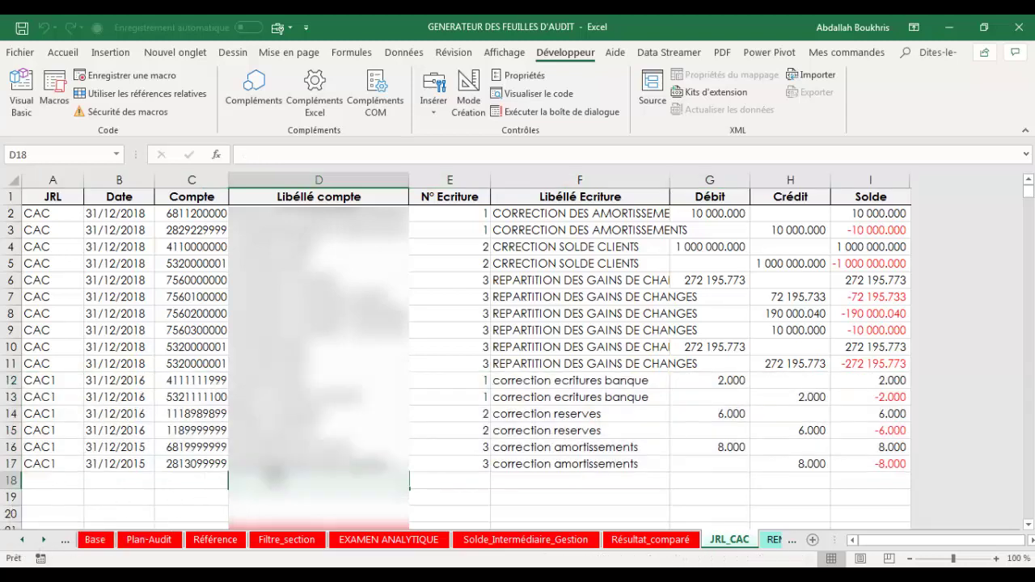
In BALANCE_N_APRES_AUDIT, examine the first accounts marked Ajouté and their 2018 affectation, including row 30.
left_click(44, 540)
left_click(45, 540)
left_click(45, 540)
left_click(576, 540)
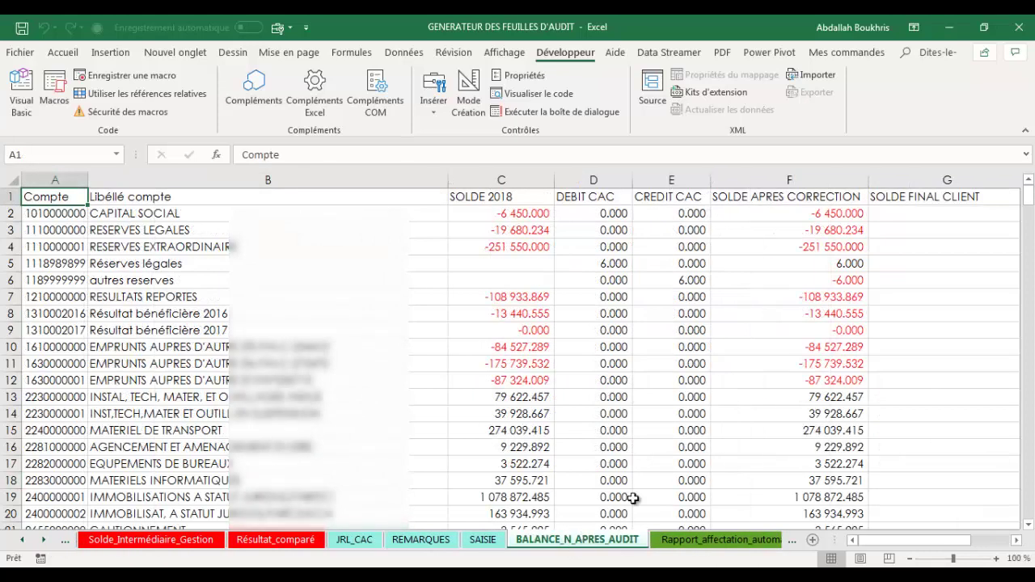
left_click_drag(904, 540, 934, 546)
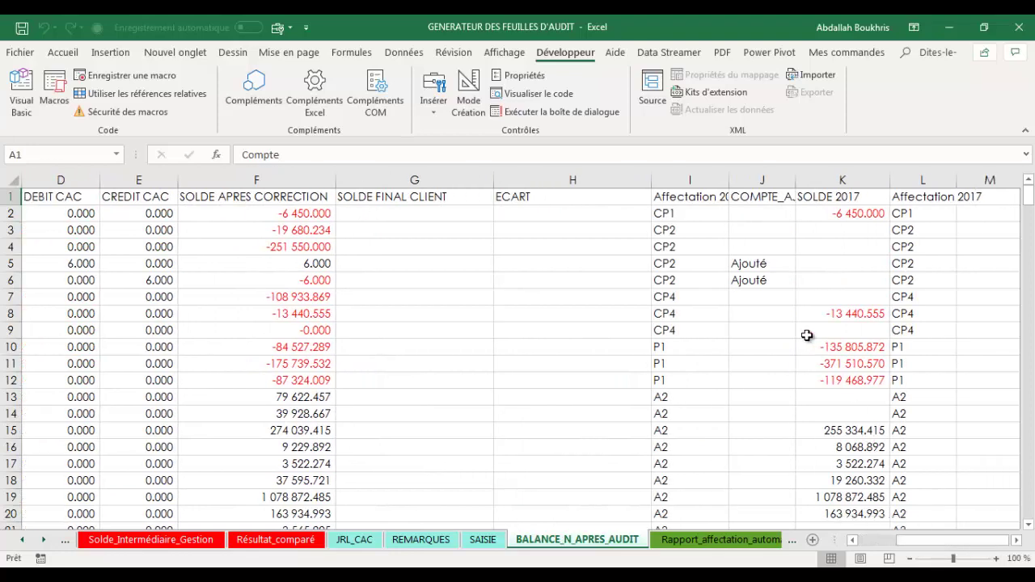
left_click(763, 265)
left_click(765, 280)
scroll(766, 301, "down", 6)
left_click(765, 266)
left_click(763, 379)
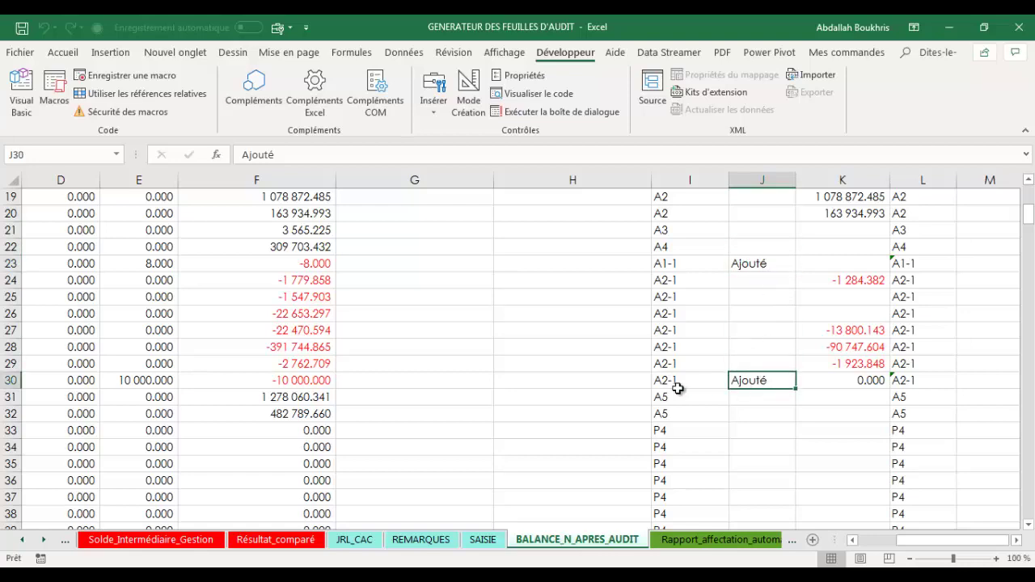
left_click(672, 380)
left_click(751, 377)
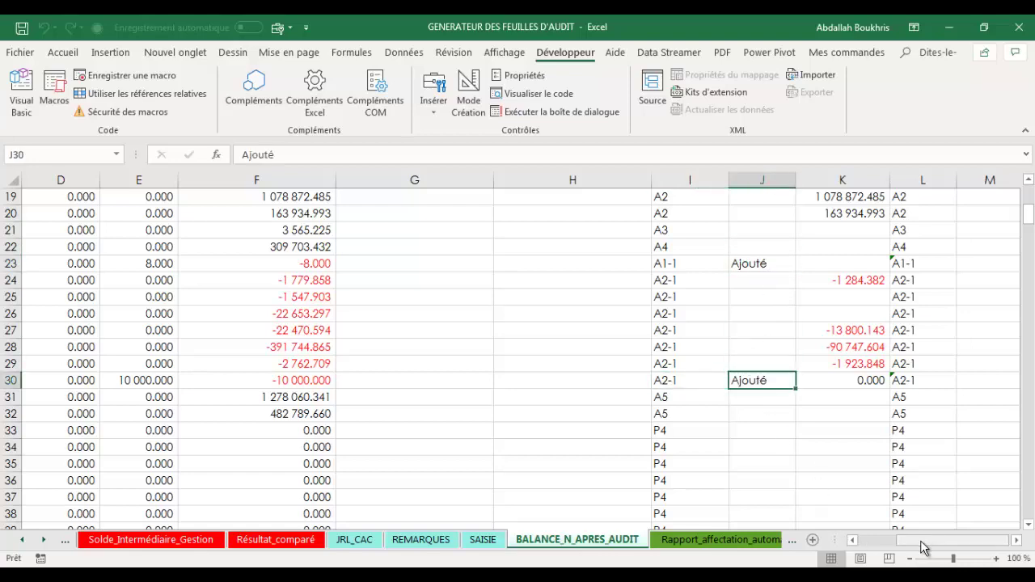
Check the 2018 and 2017 affectations of the added account in row 122, including its list of available affectation codes.
mouse_move(928, 547)
left_mouse_down()
mouse_move(881, 552)
mouse_move(914, 553)
left_mouse_up()
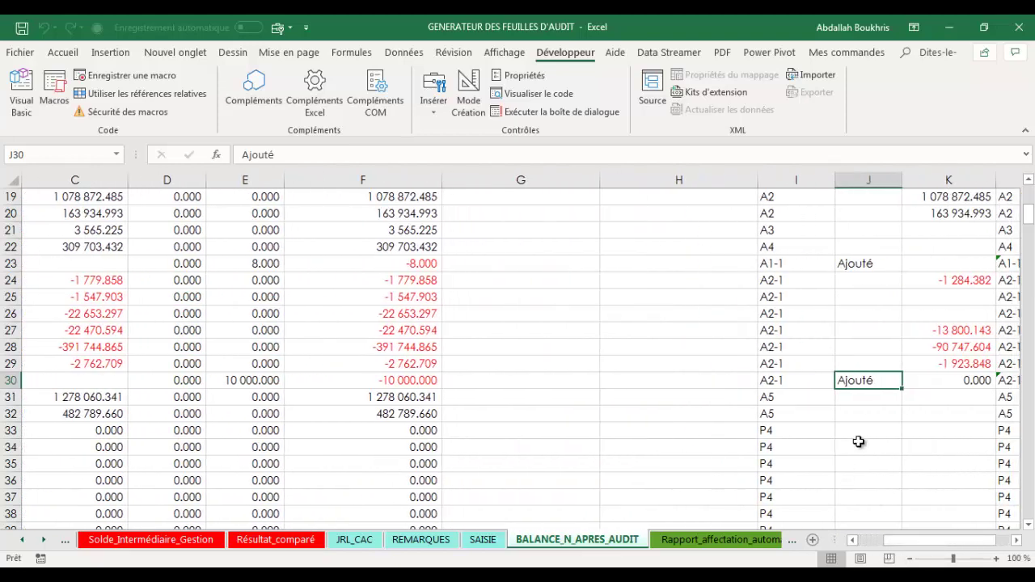
scroll(858, 442, "down", 11)
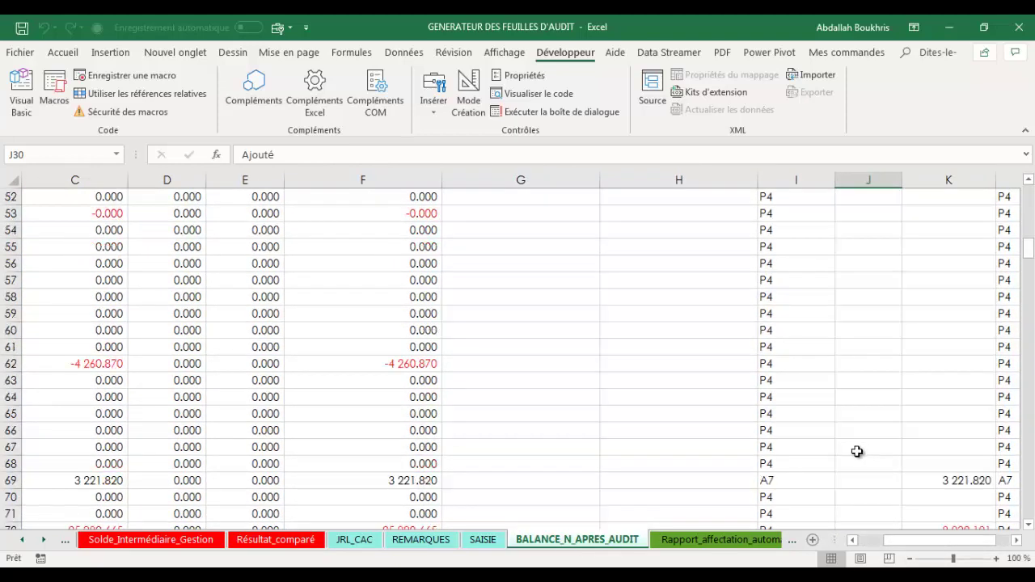
scroll(857, 451, "down", 17)
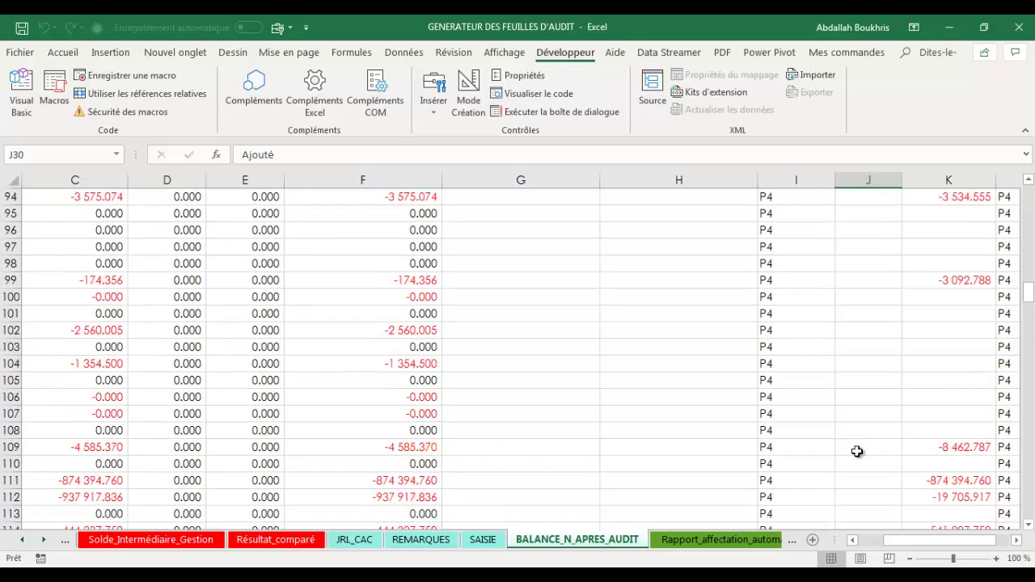
scroll(857, 451, "down", 2)
left_click(866, 415)
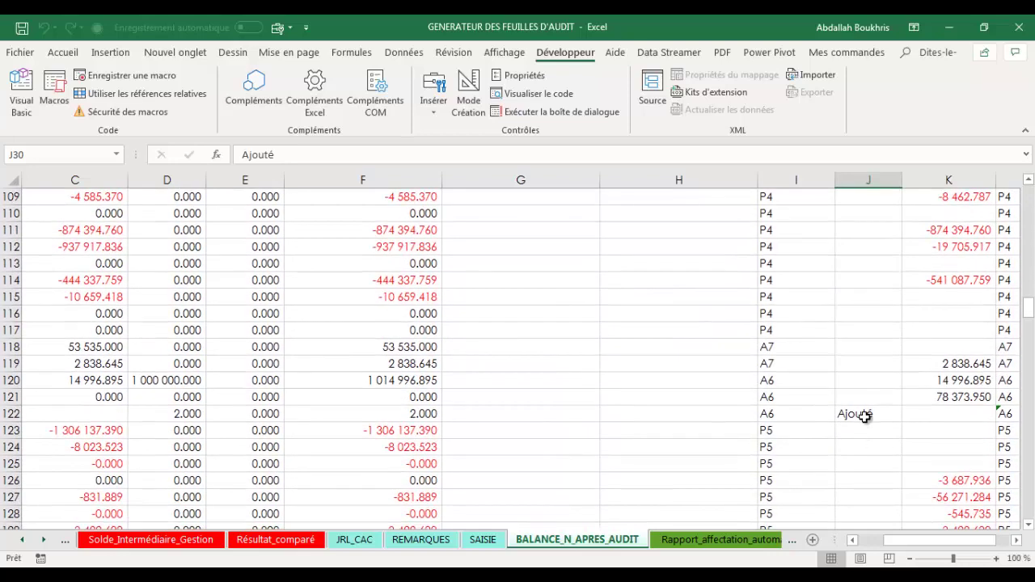
left_click(766, 414)
left_click(1001, 414)
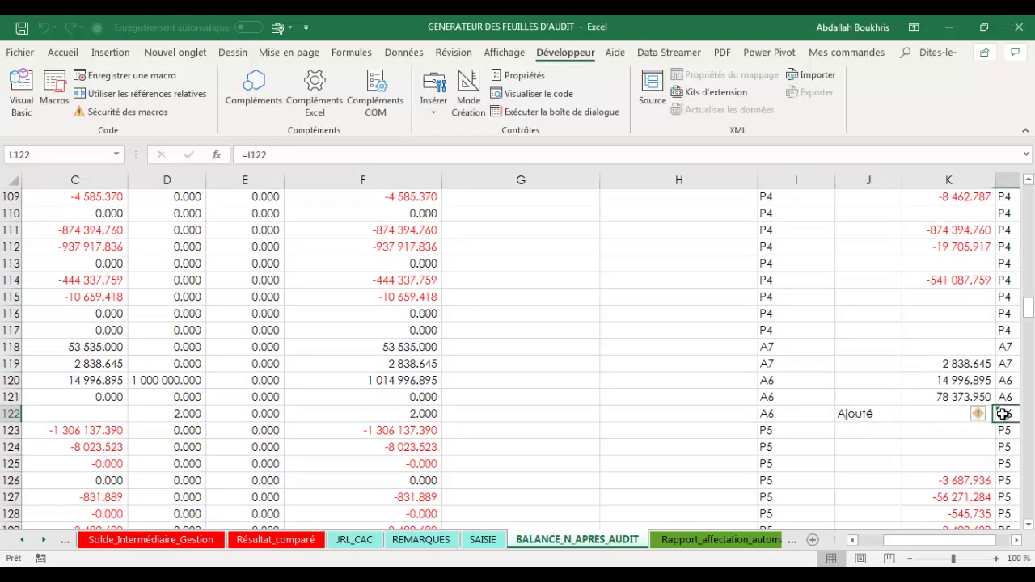
left_click(773, 415)
left_click(841, 416)
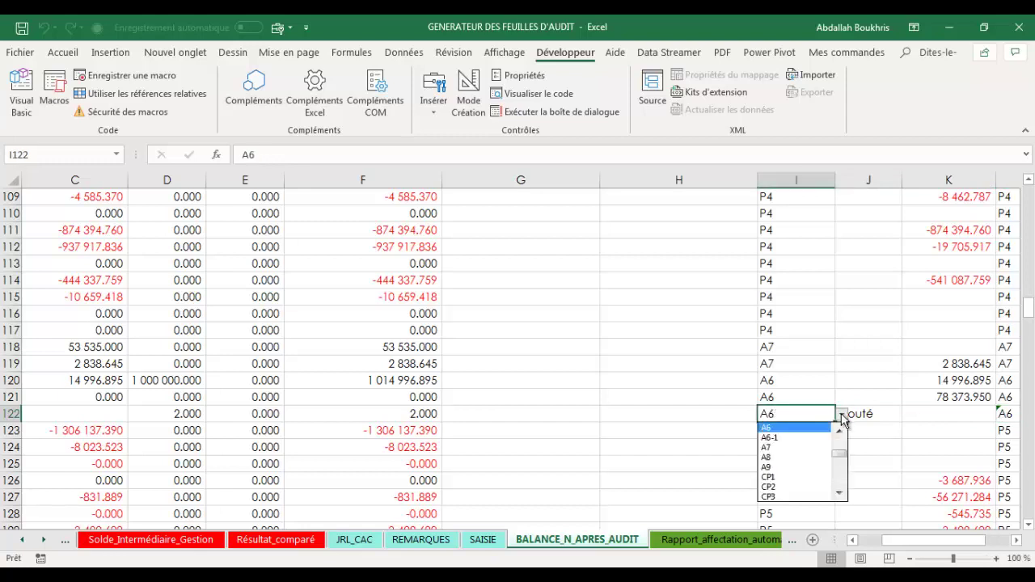
left_click(842, 417)
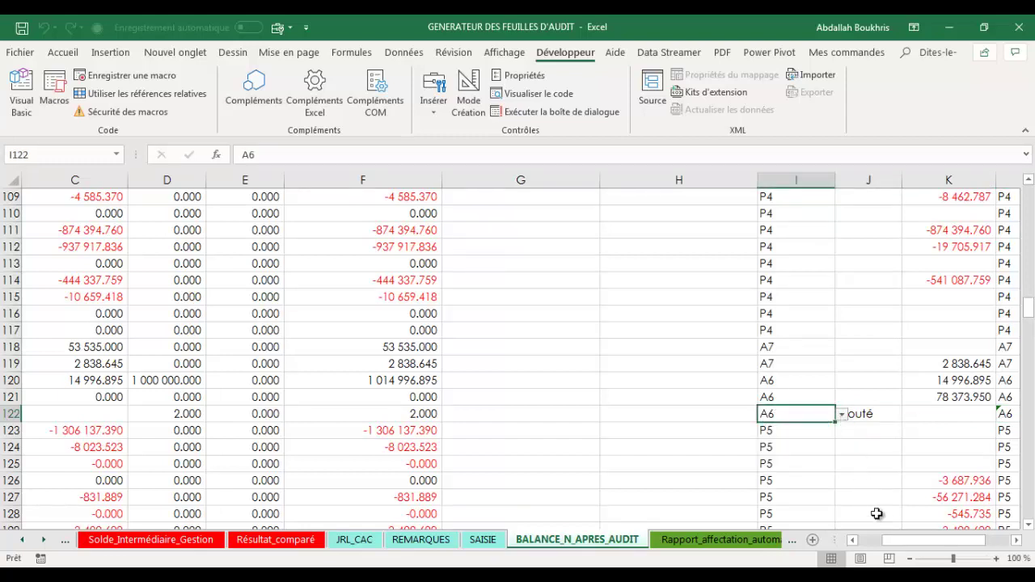
Look through the remaining rows of the post-audit balance for other accounts marked Ajouté.
scroll(921, 508, "down", 3)
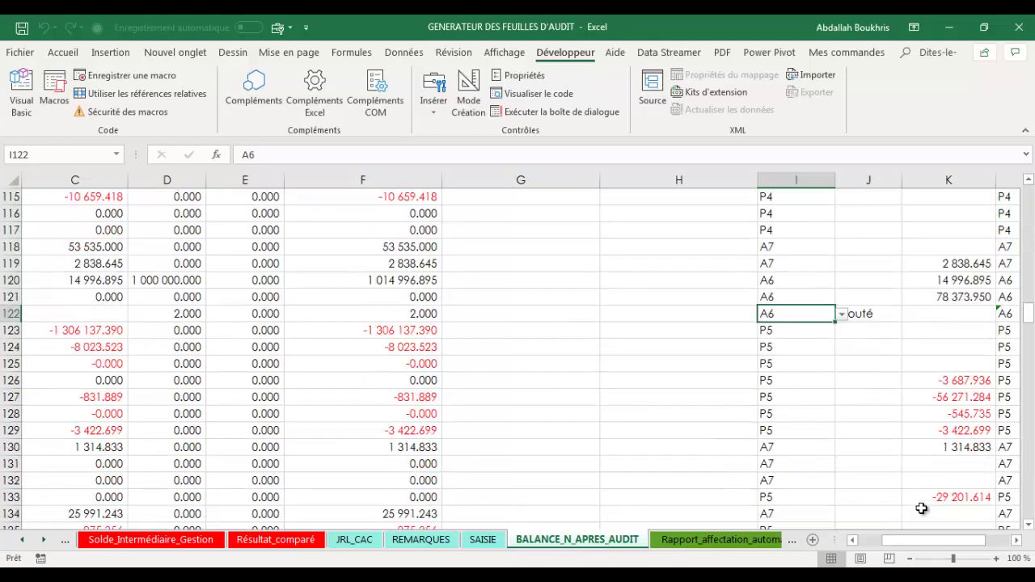
scroll(920, 507, "down", 3)
scroll(915, 505, "down", 5)
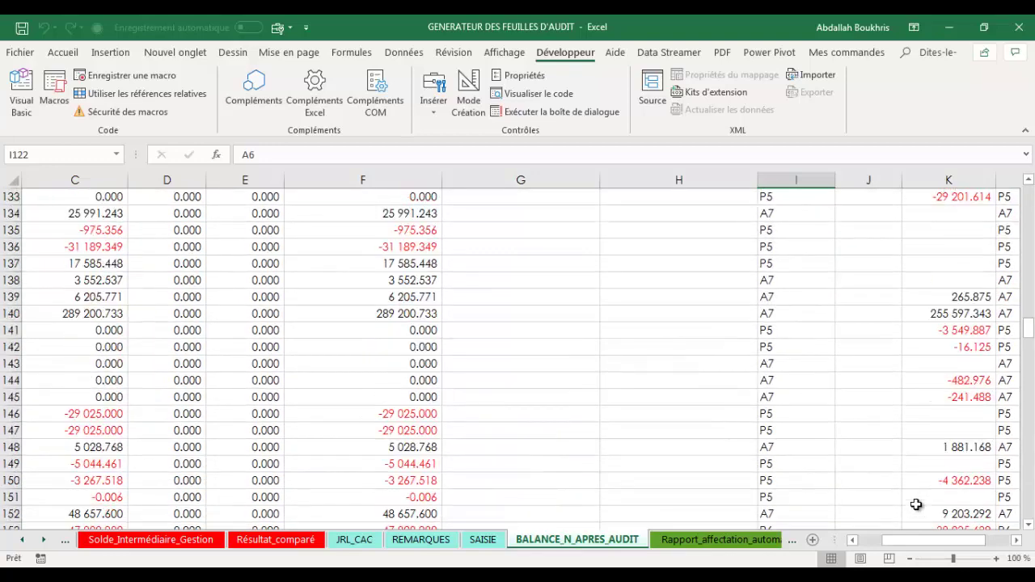
scroll(916, 505, "down", 3)
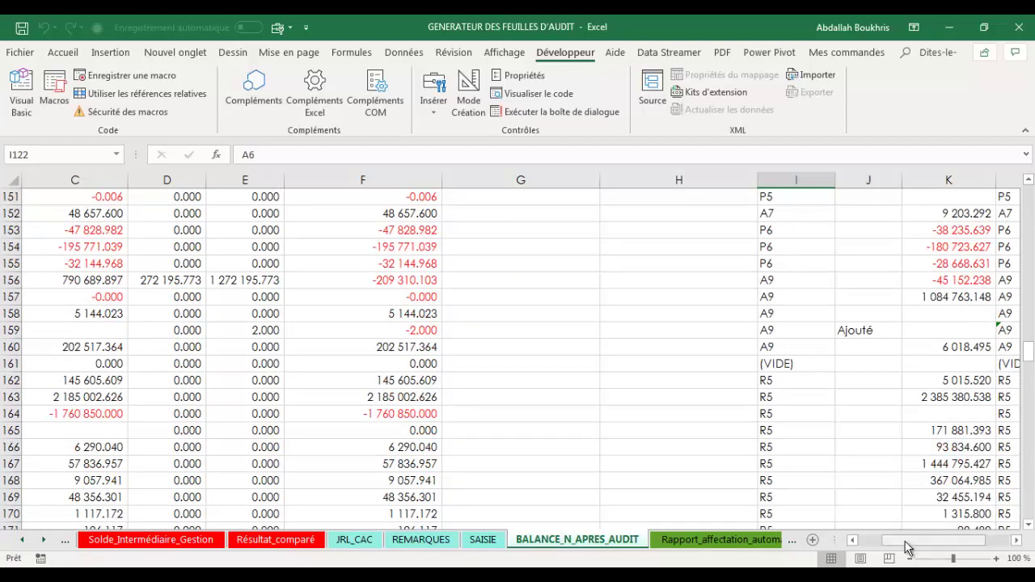
scroll(907, 521, "down", 7)
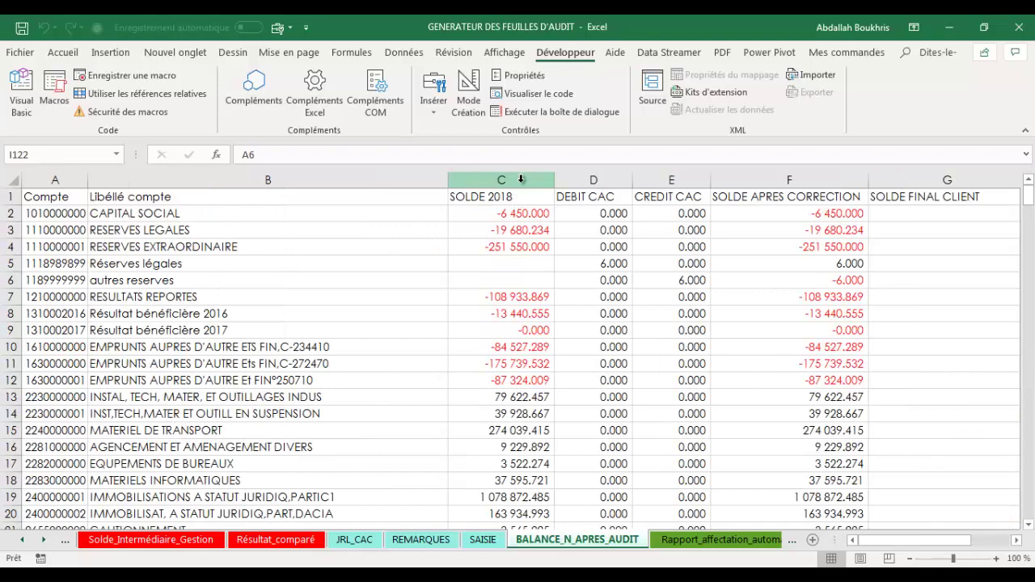
Review the post-audit balance columns from SOLDE 2018 to SOLDE APRES CORRECTION, plus SOLDE FINAL CLIENT and ECART.
left_click(520, 179)
left_click_drag(570, 184, 754, 192)
mouse_move(893, 545)
left_mouse_down()
mouse_move(924, 540)
mouse_move(910, 539)
left_mouse_up()
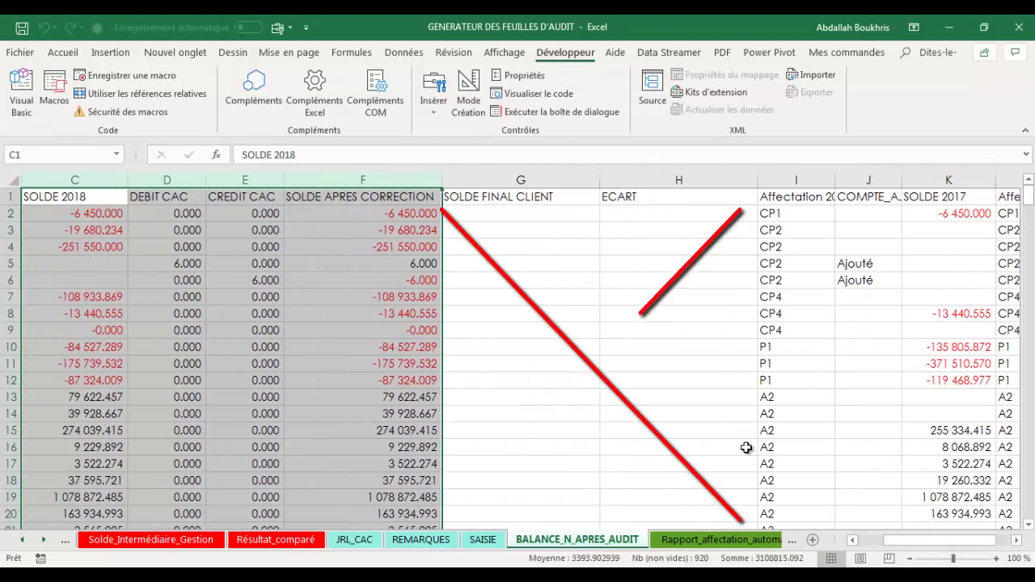
left_click(503, 181)
left_click_drag(602, 182, 637, 181)
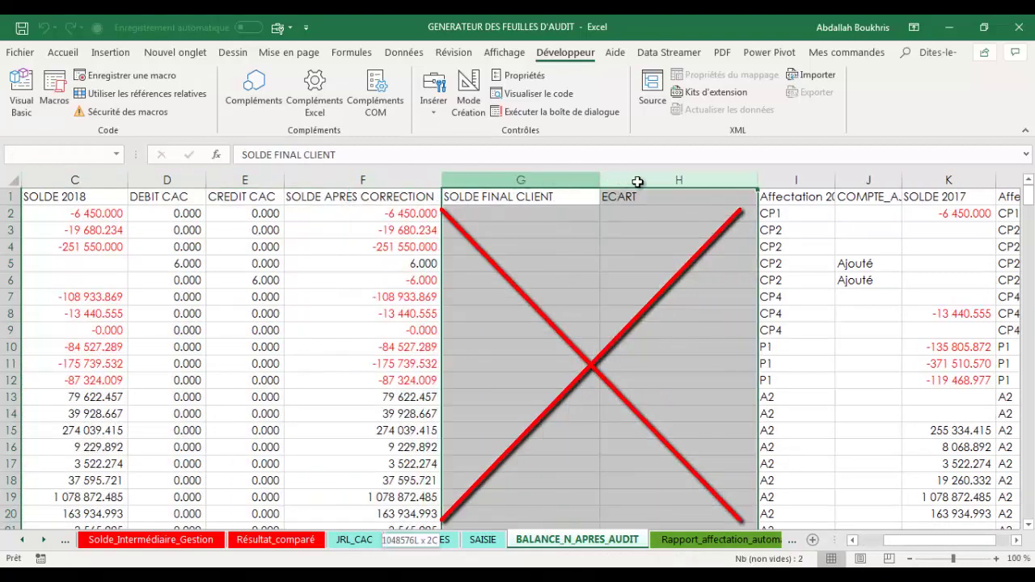
mouse_move(896, 539)
left_mouse_down()
mouse_move(930, 547)
mouse_move(728, 548)
left_mouse_up()
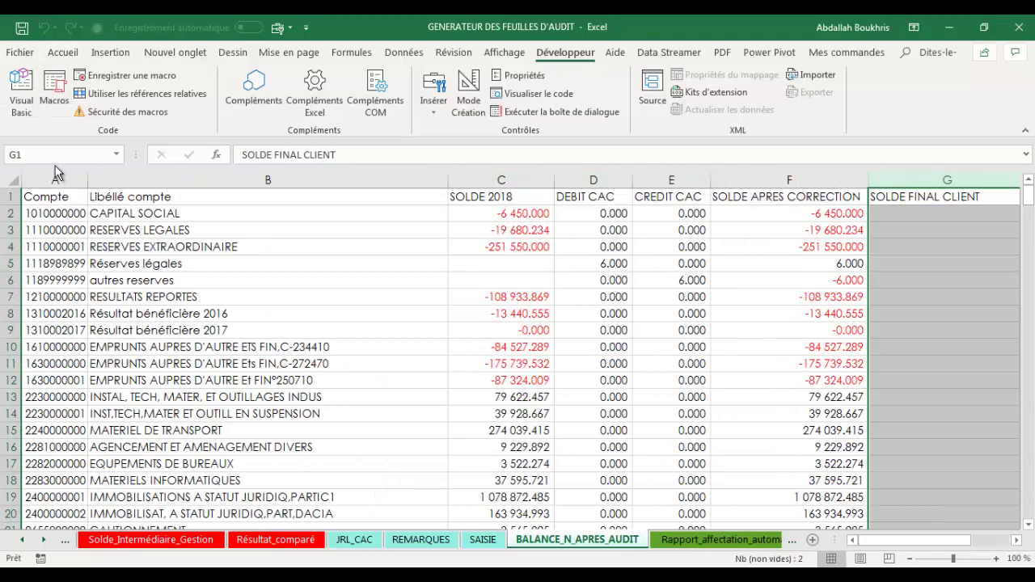
Leave the post-audit balance sheet and reopen the automatic financial statement affectation report.
left_click(279, 378)
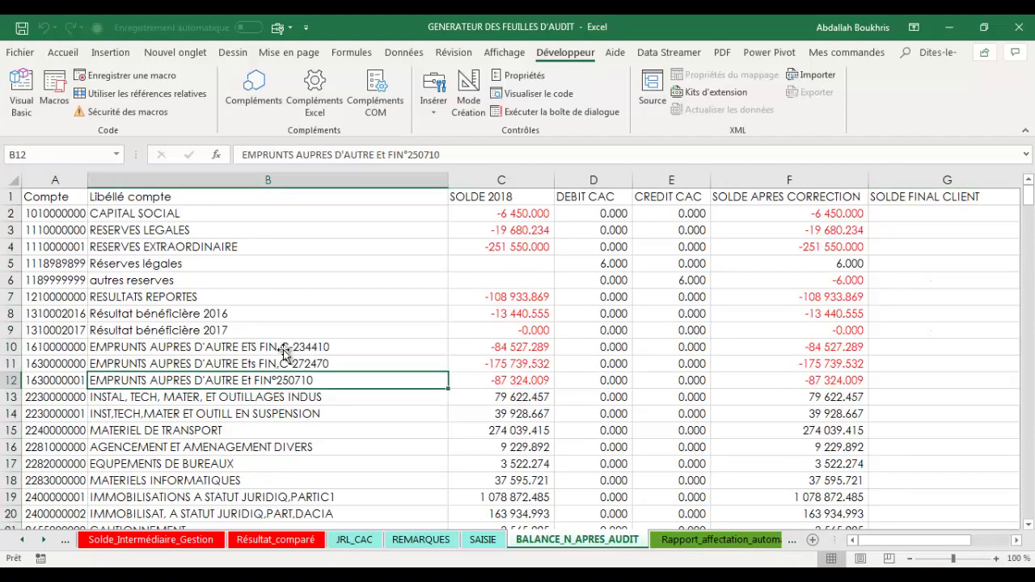
key("ctrl+Page_Up")
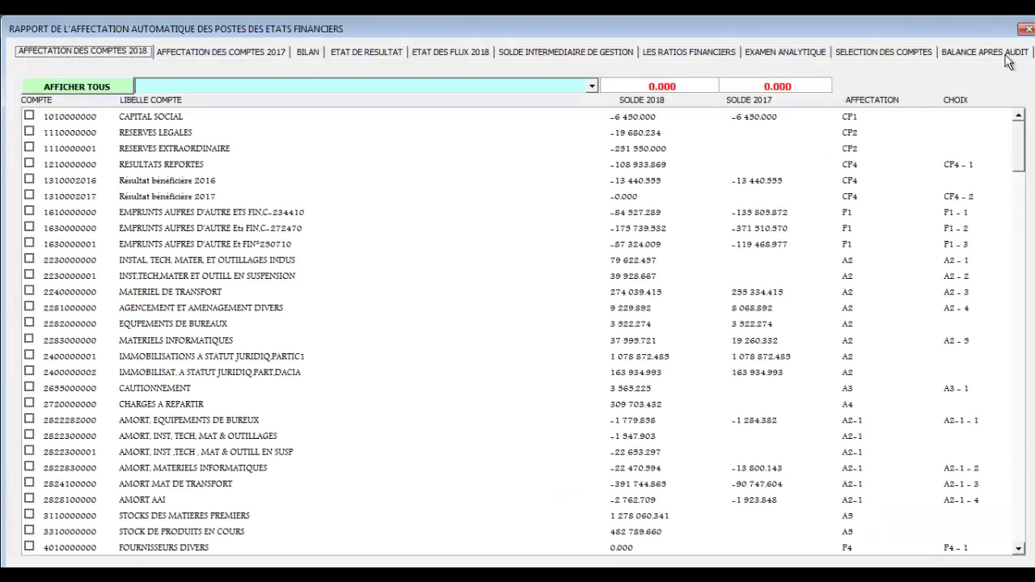
Check the corrected account balances in the report's post-audit balance, then close the report.
left_click(1005, 55)
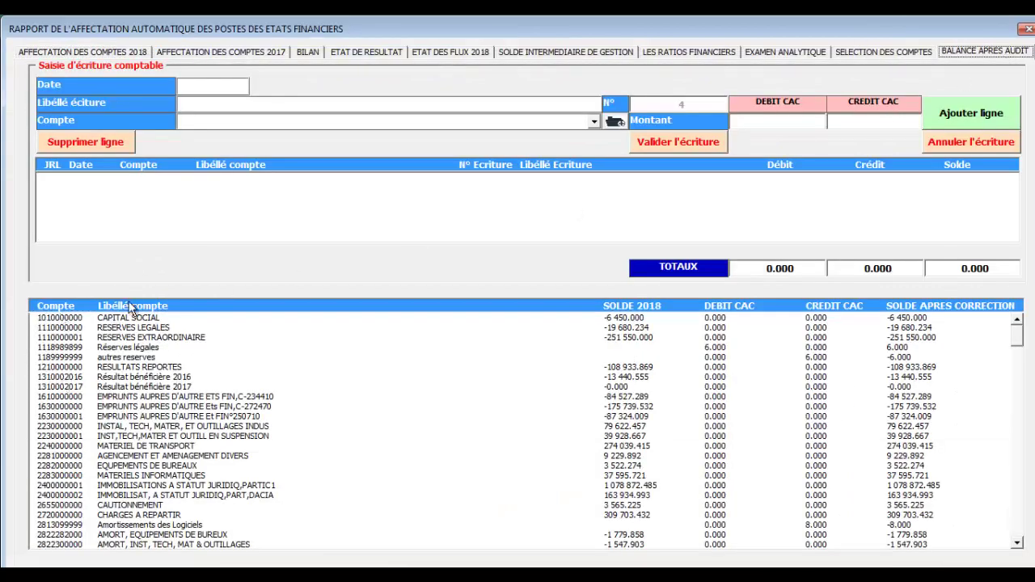
left_click(665, 328)
left_click(736, 318)
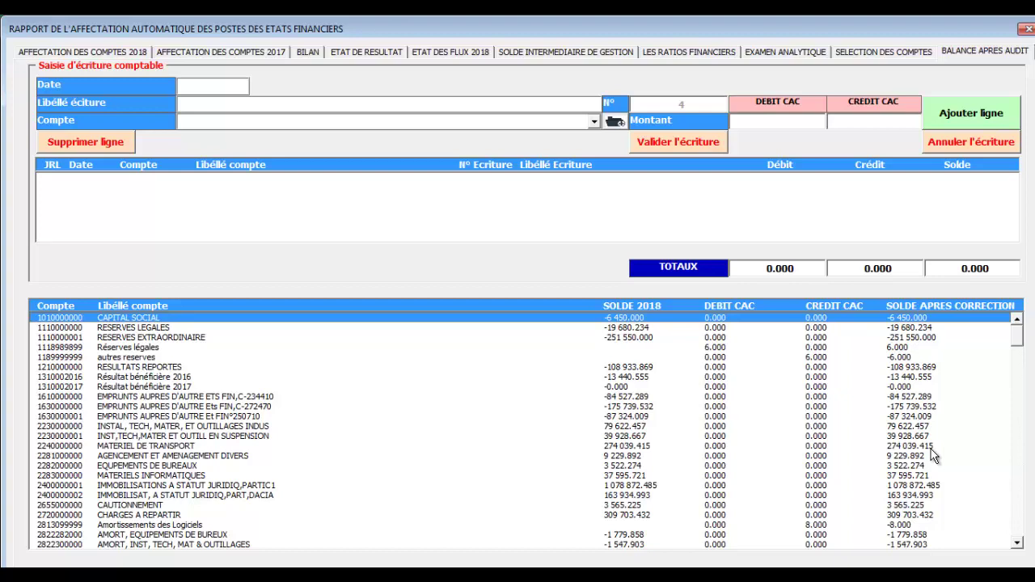
left_click(1028, 30)
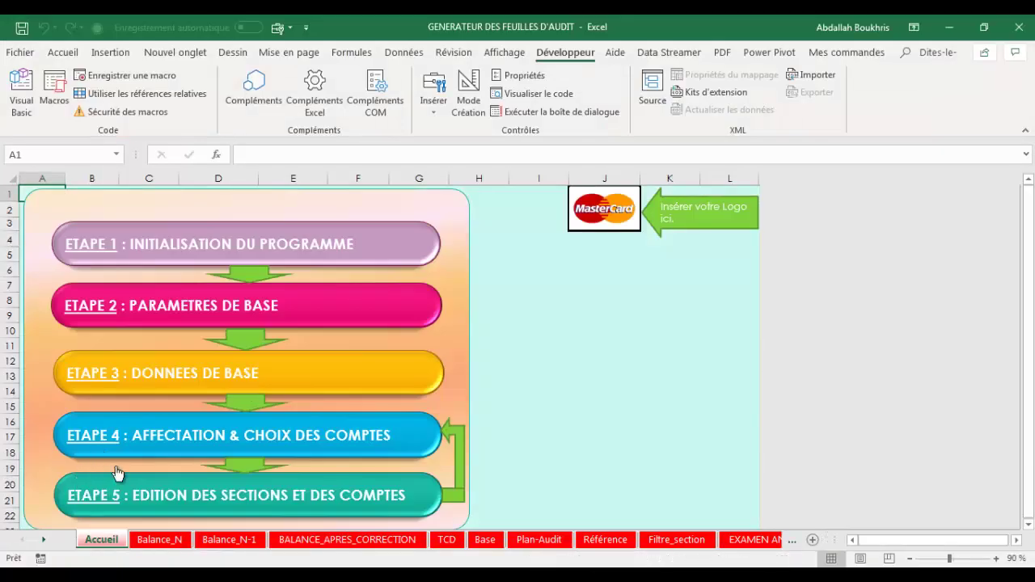
Import the file "balance apres correction" from the test and demo folder as the balance after correction.
left_click(158, 368)
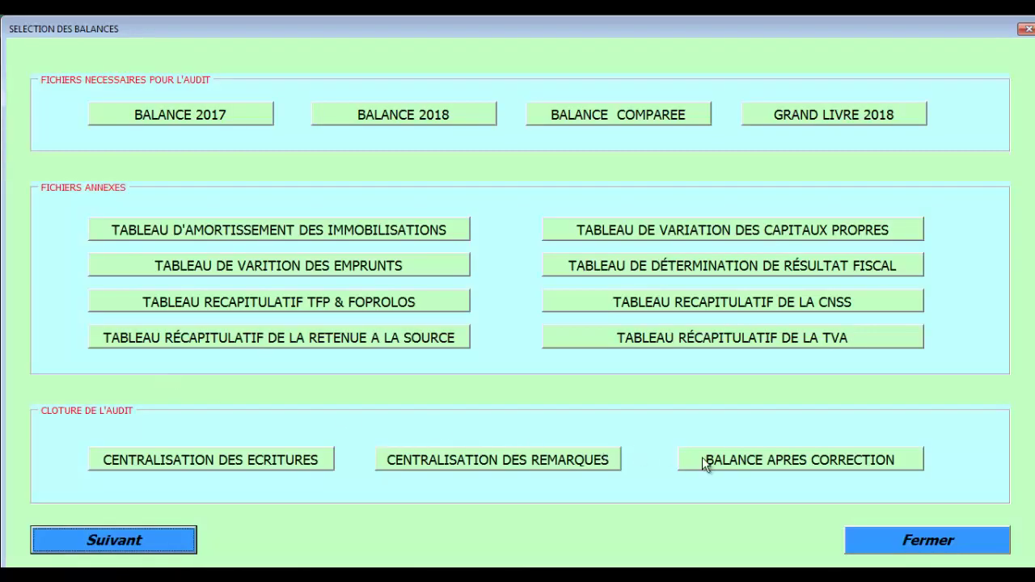
left_click(774, 461)
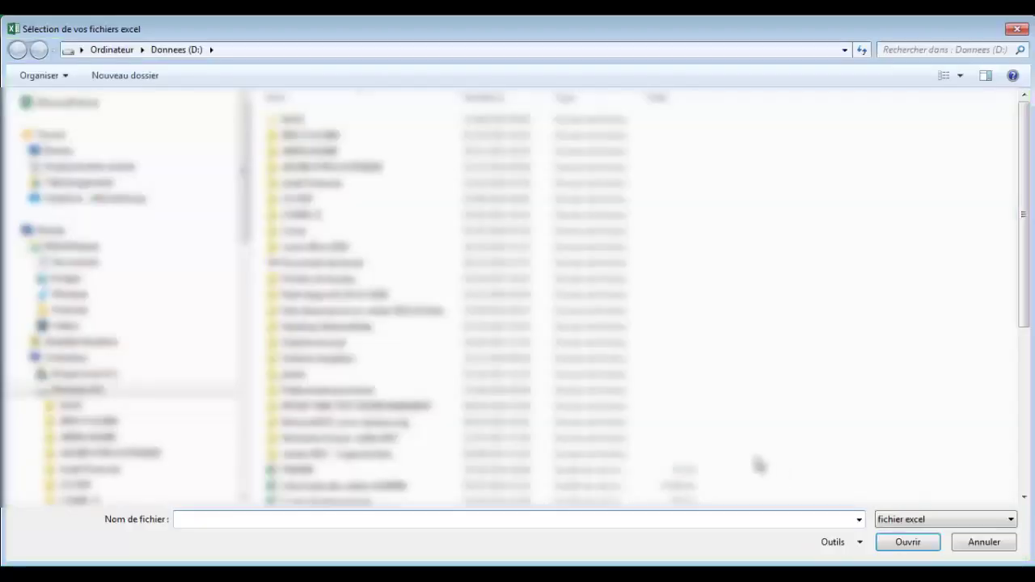
left_click(104, 154)
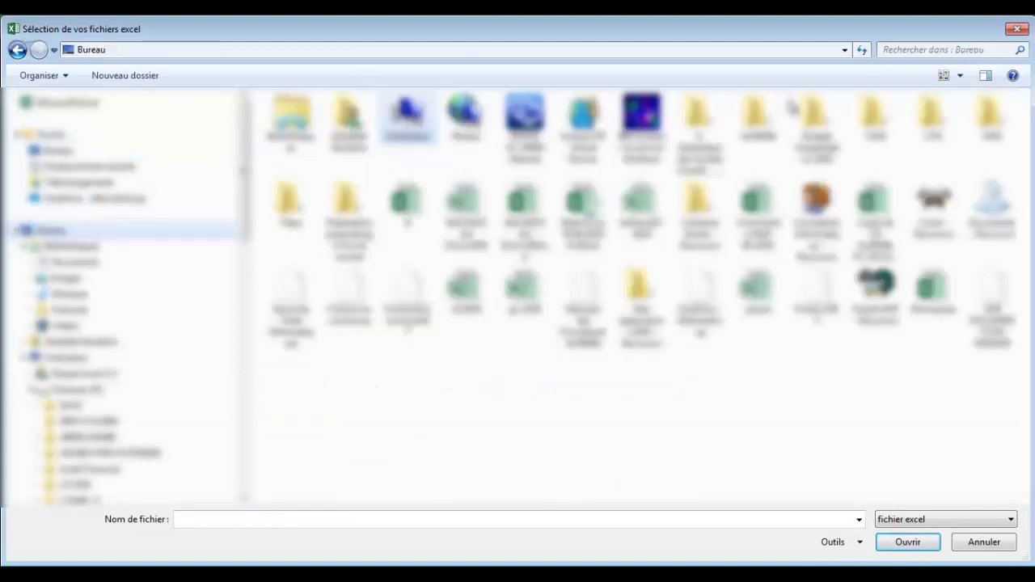
double_click(712, 137)
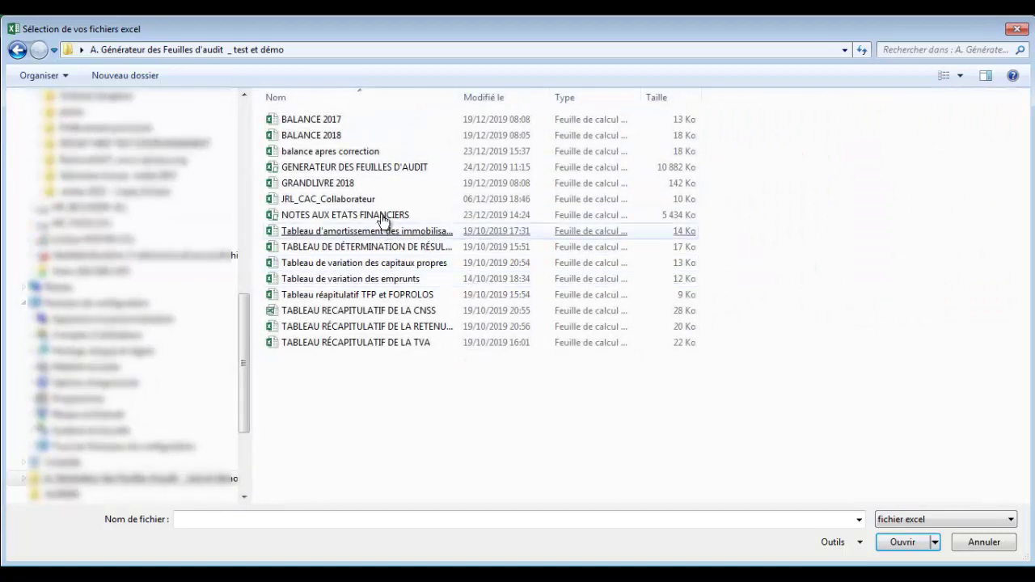
double_click(340, 156)
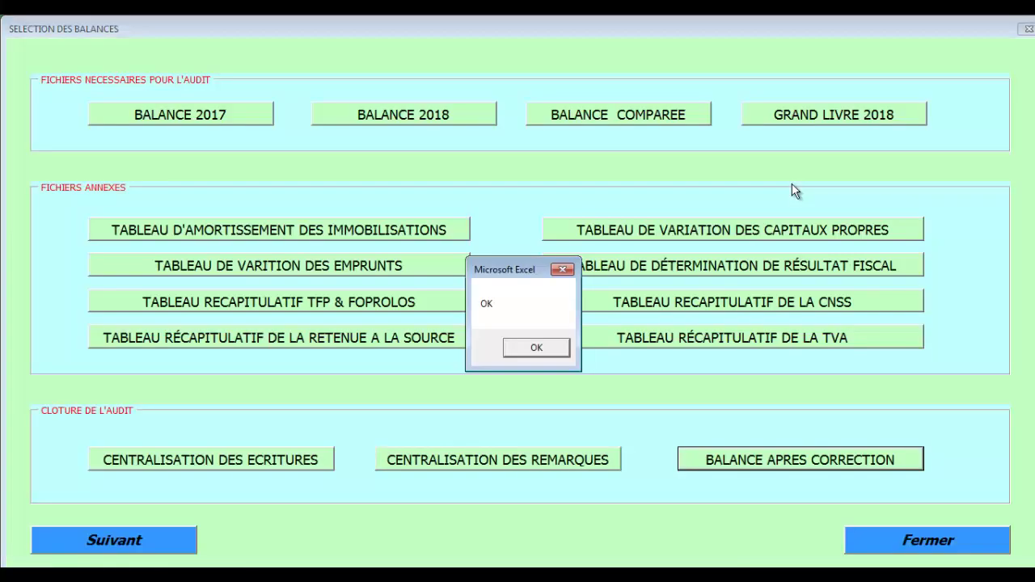
left_click(534, 346)
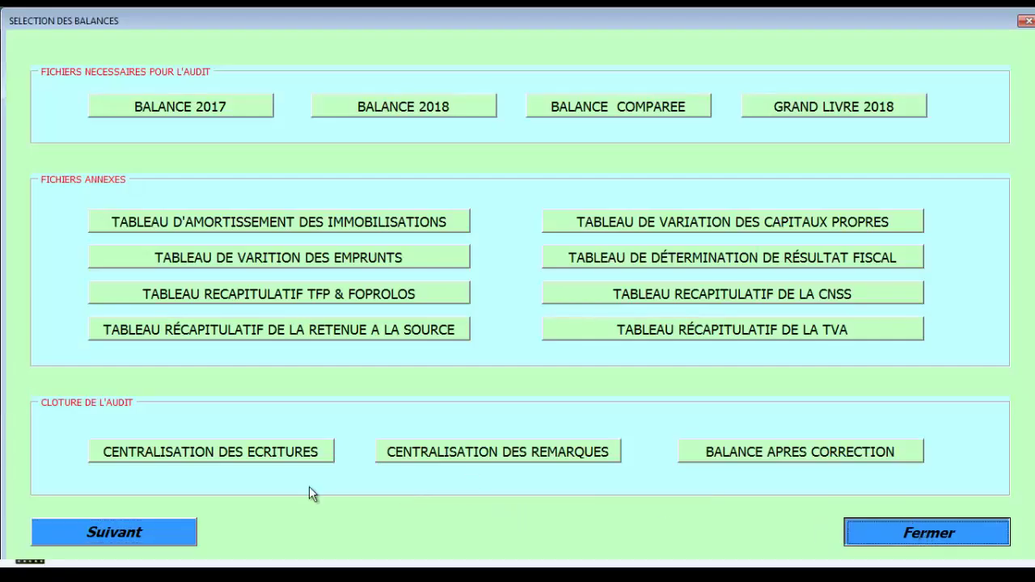
Reopen the affectation report and compare SOLDE APRES CORRECTION with SOLDE FINAL CLIENT and ECART throughout the post-audit balance, then close it.
left_click(202, 446)
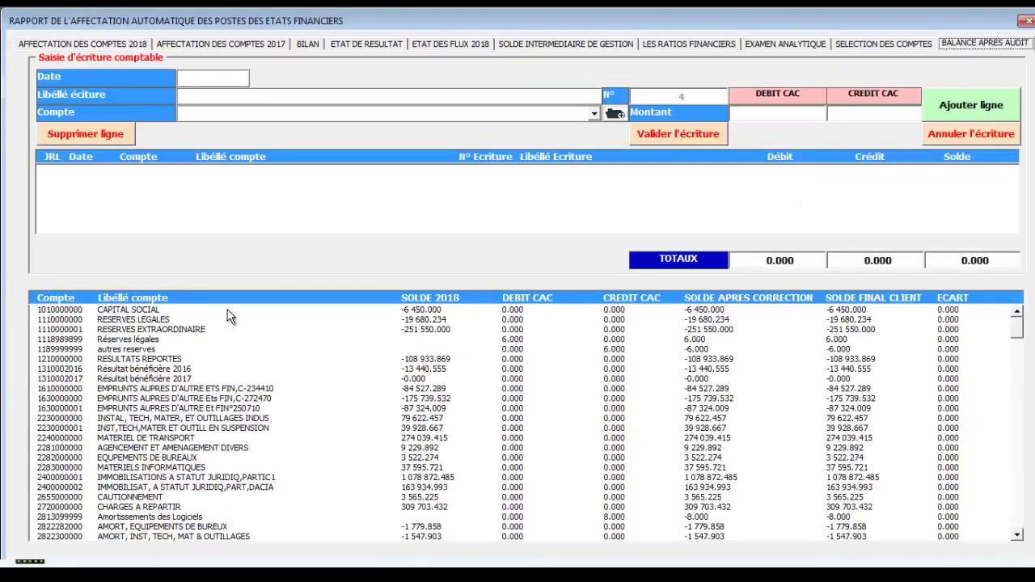
left_click(1022, 362)
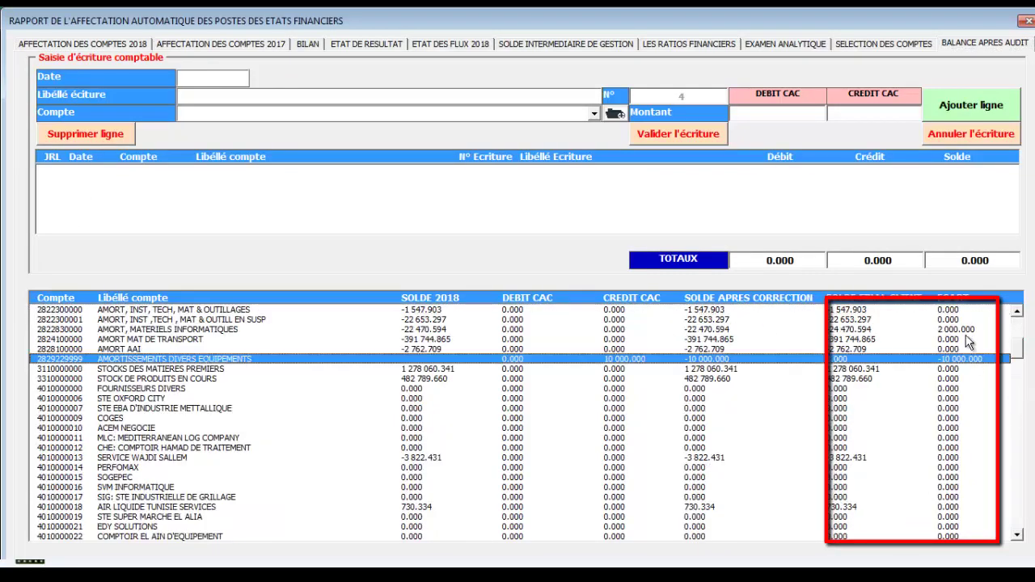
left_click(1020, 419)
left_click(1020, 419)
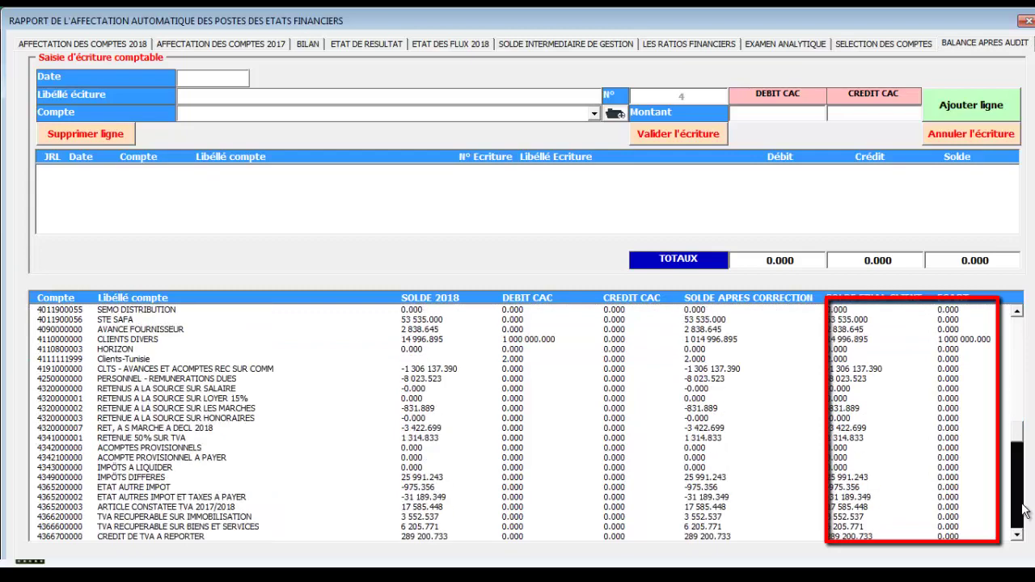
left_click(1020, 517)
left_click(1017, 517)
left_click(1017, 517)
left_click(1017, 517)
left_click(959, 517)
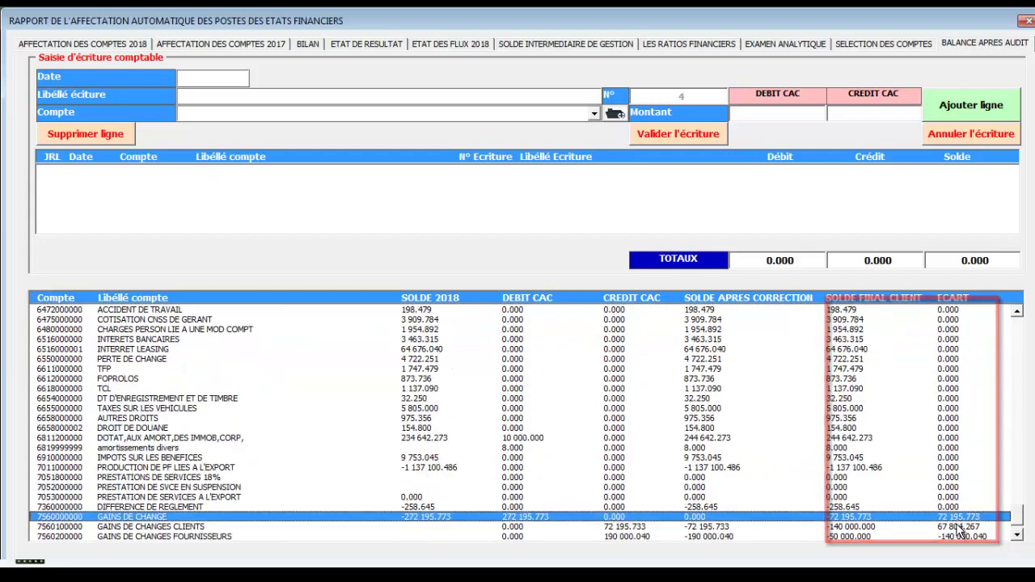
left_click(983, 536)
left_click_drag(1020, 529, 1019, 322)
left_click(1024, 22)
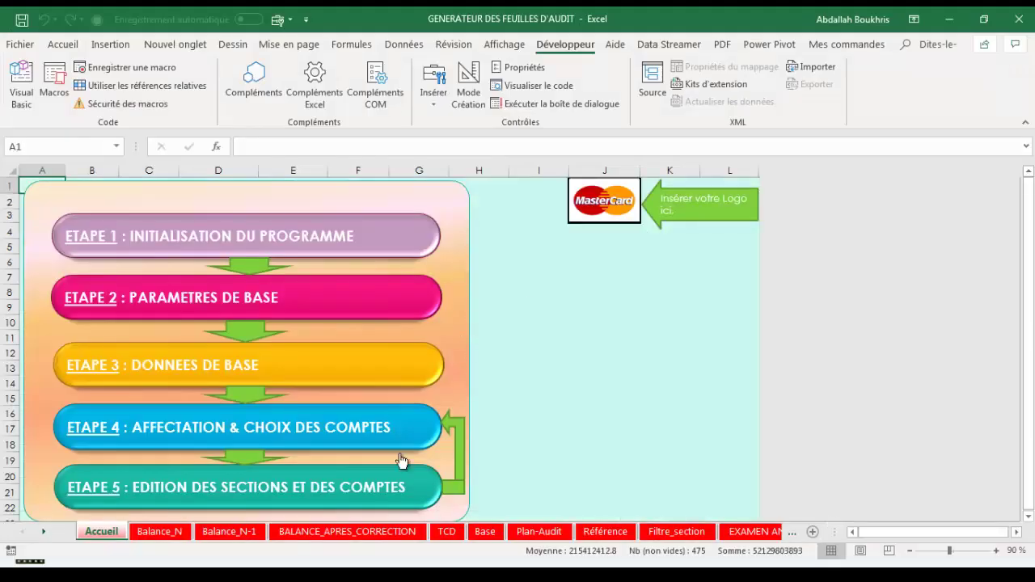
Open the A2 validation sheet for IMMOBILISATIONS CORPORELLES from the workbook's list of sheets.
right_click(24, 531)
left_click_drag(217, 346, 194, 486)
left_click(18, 328)
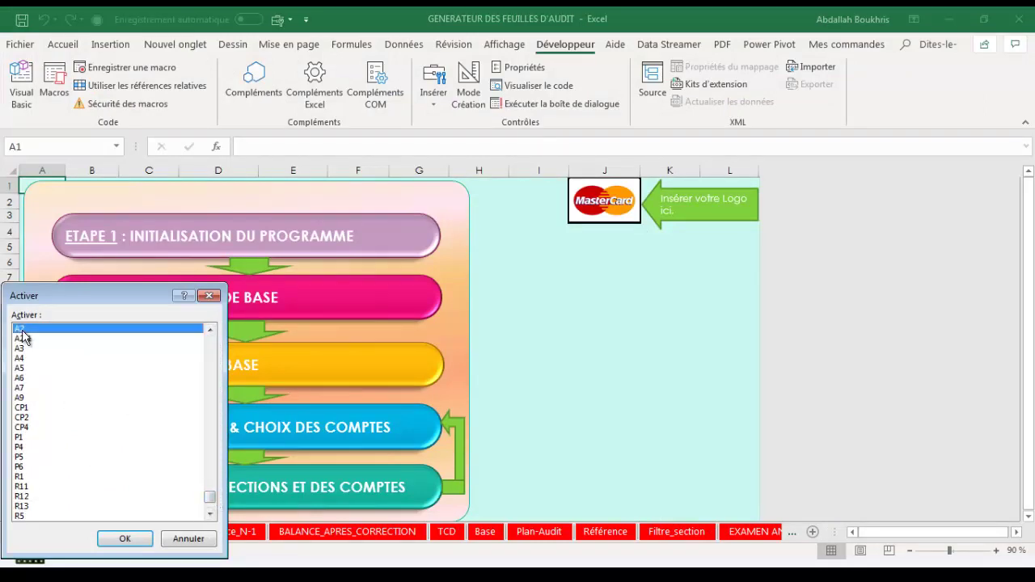
left_click(125, 538)
Enter the heading "REMARQUES :" in cell A100, below the existing notes of the A2 sheet.
scroll(1012, 291, "down", 10)
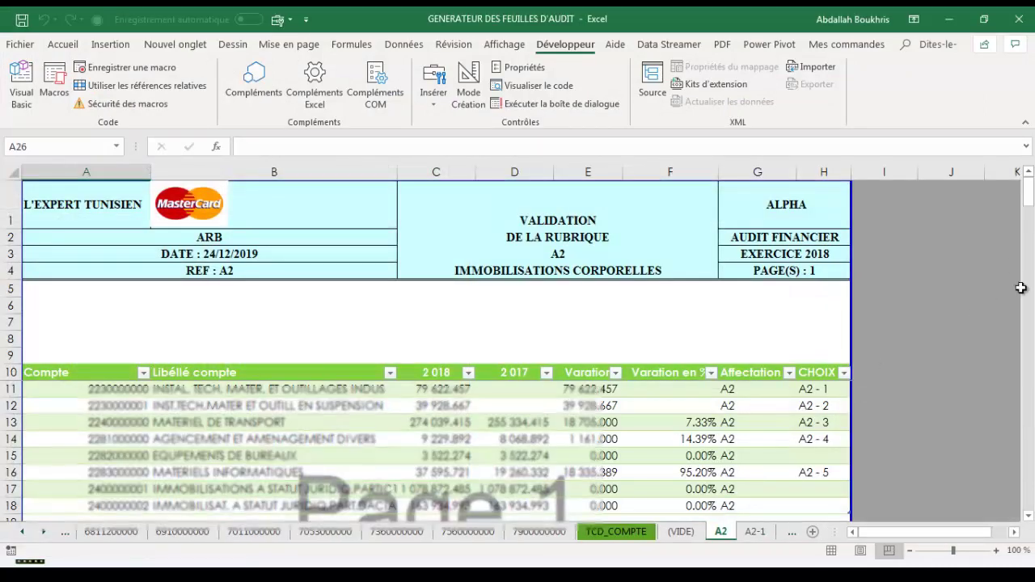
scroll(1013, 412, "down", 11)
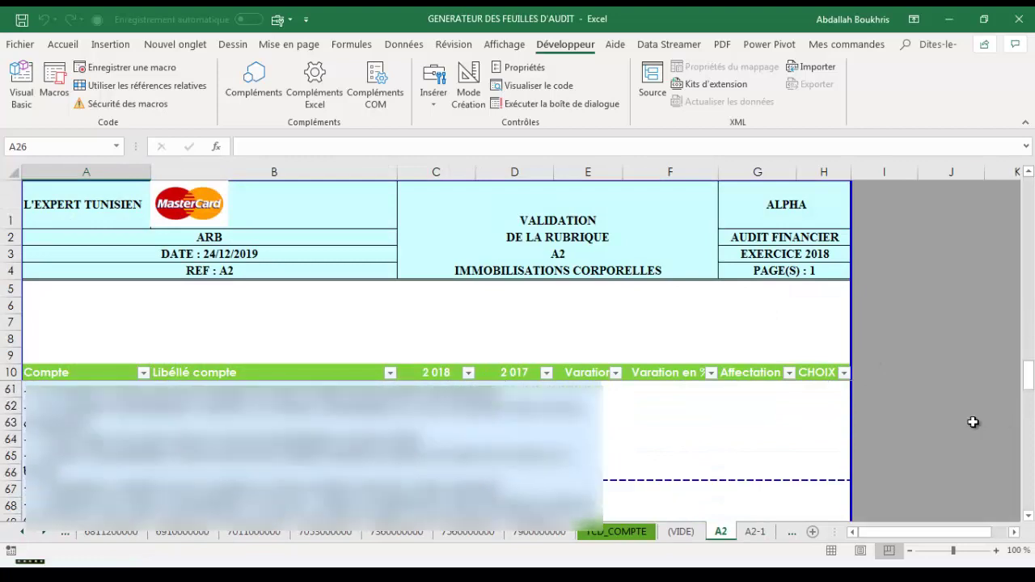
left_click(700, 485)
scroll(701, 483, "down", 6)
scroll(700, 484, "down", 1)
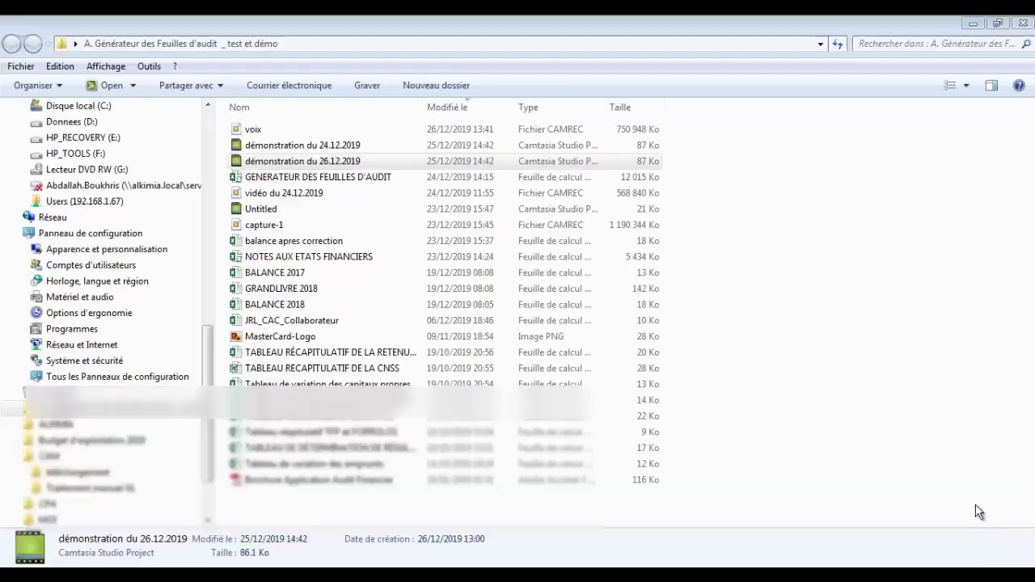
left_click(106, 437)
type("REMARQUES")
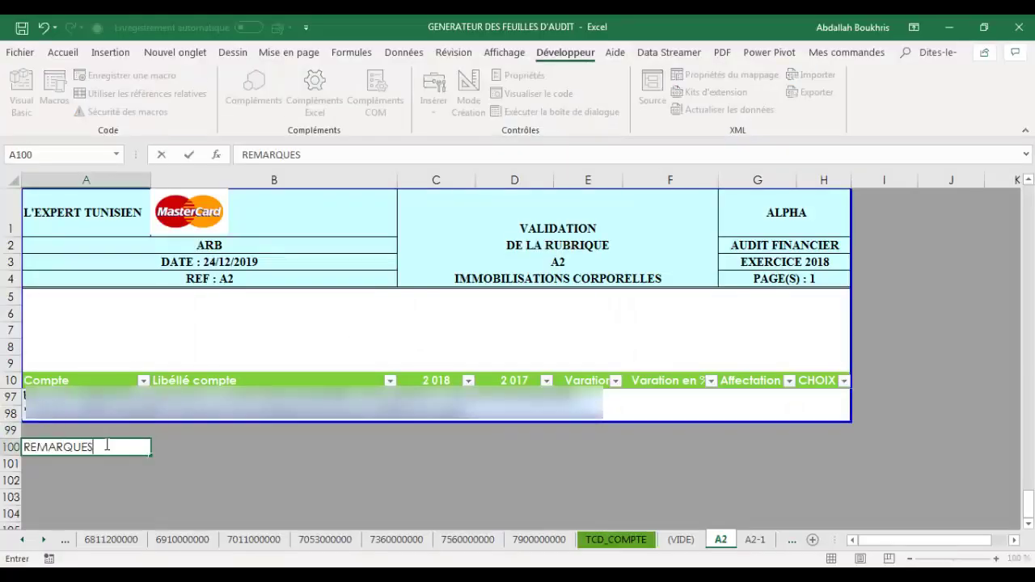
key("Caps_Lock")
type(":")
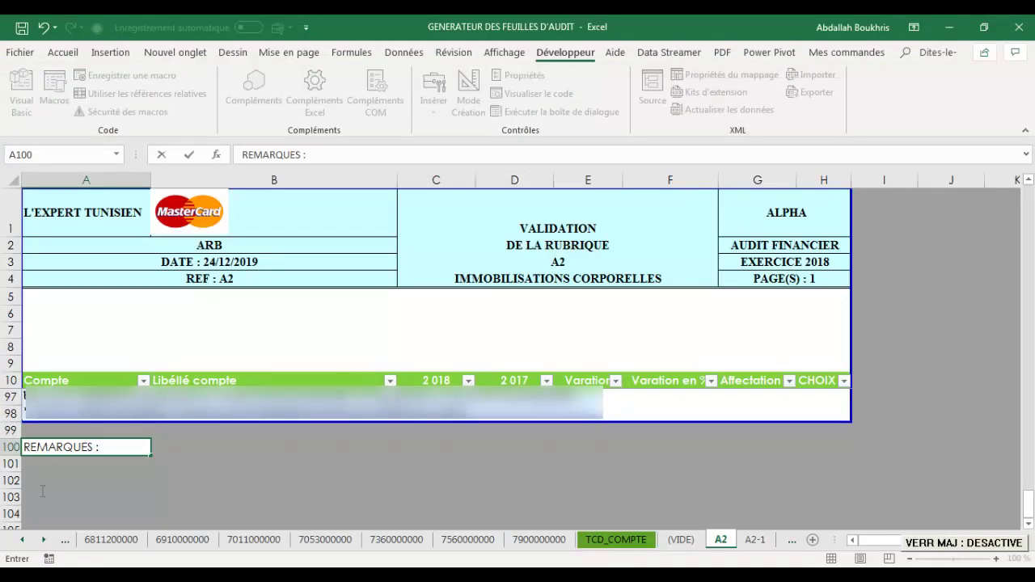
key("Return")
Enter "La liste des immobilisations au niveau de l'inventaire des immobilisation n'est pas conforme au grand livre." in cell A101.
type("La liste")
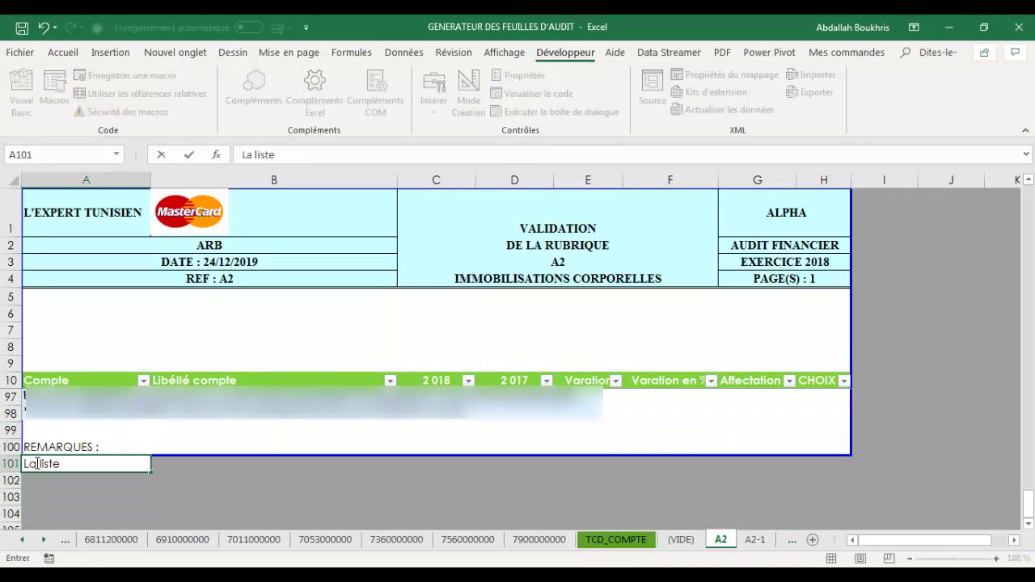
type("au grand livre.")
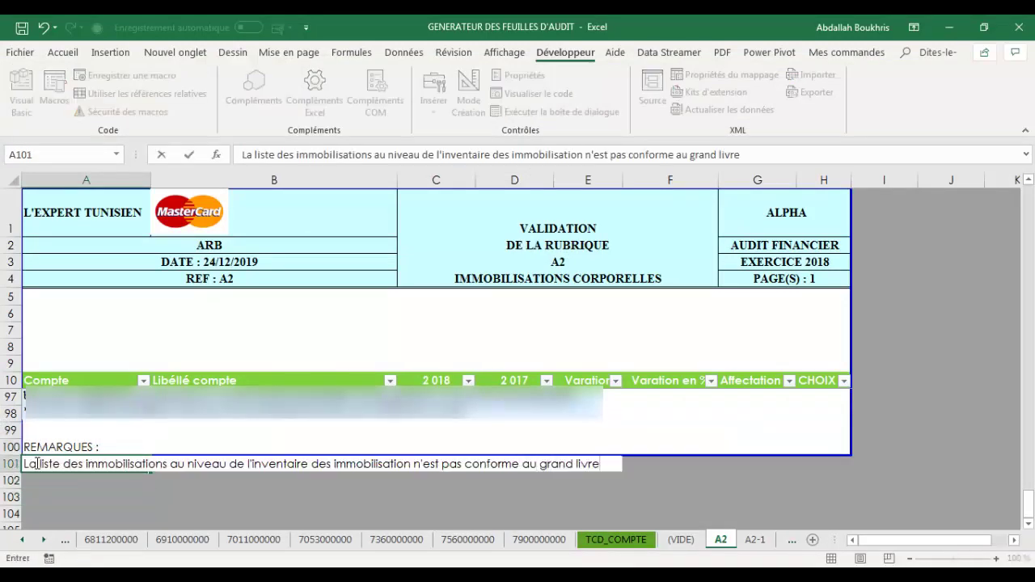
key("Return")
Copy the remark in cell A101 and open the REMARQUES sheet.
left_click(35, 463)
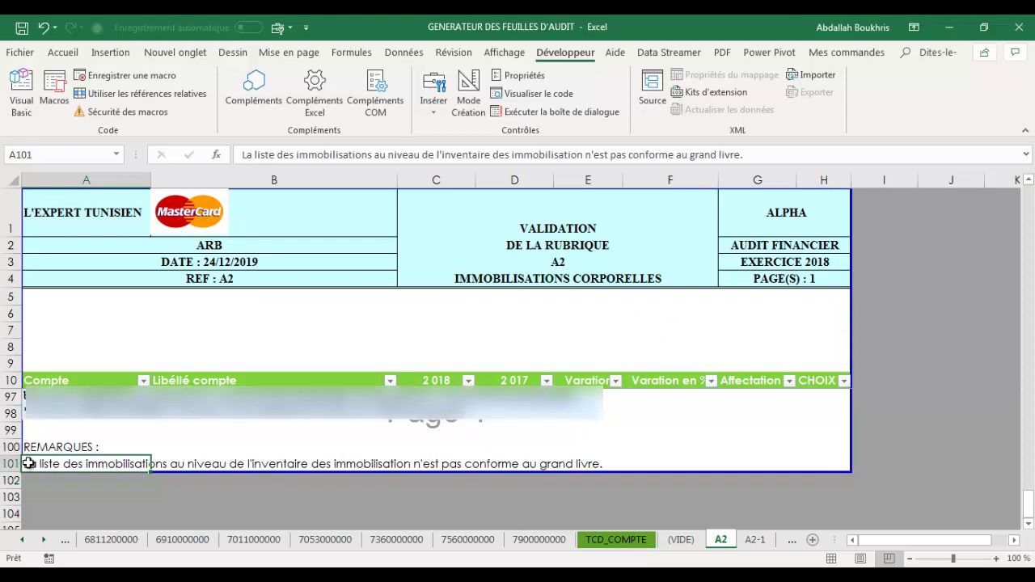
right_click(29, 463)
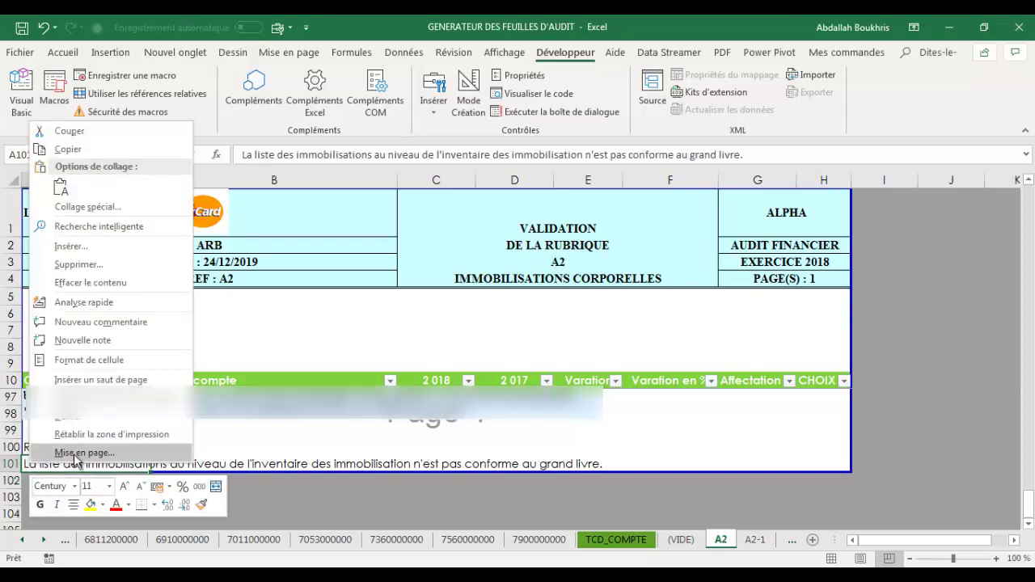
left_click(83, 148)
right_click(43, 540)
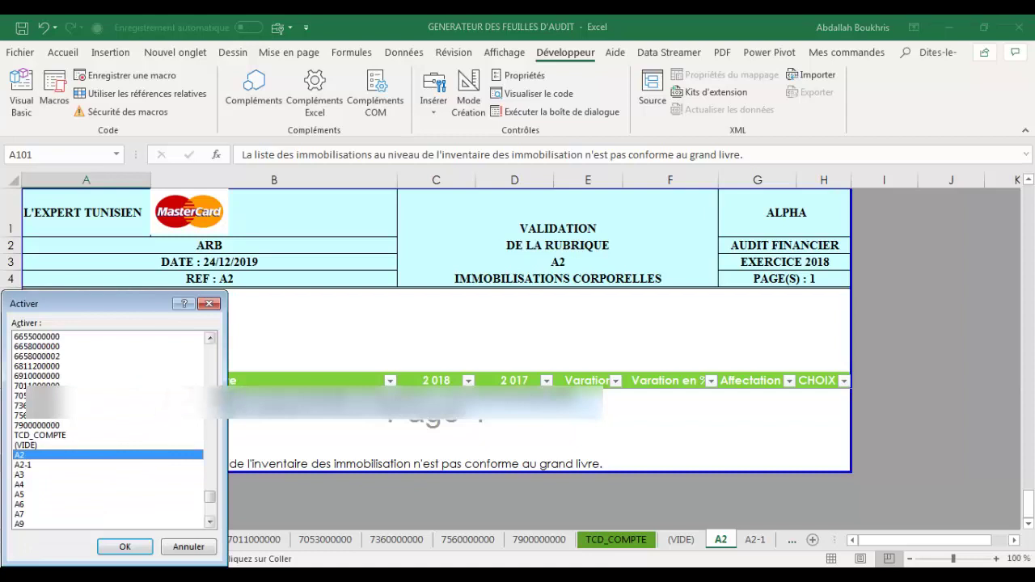
left_click_drag(208, 500, 210, 342)
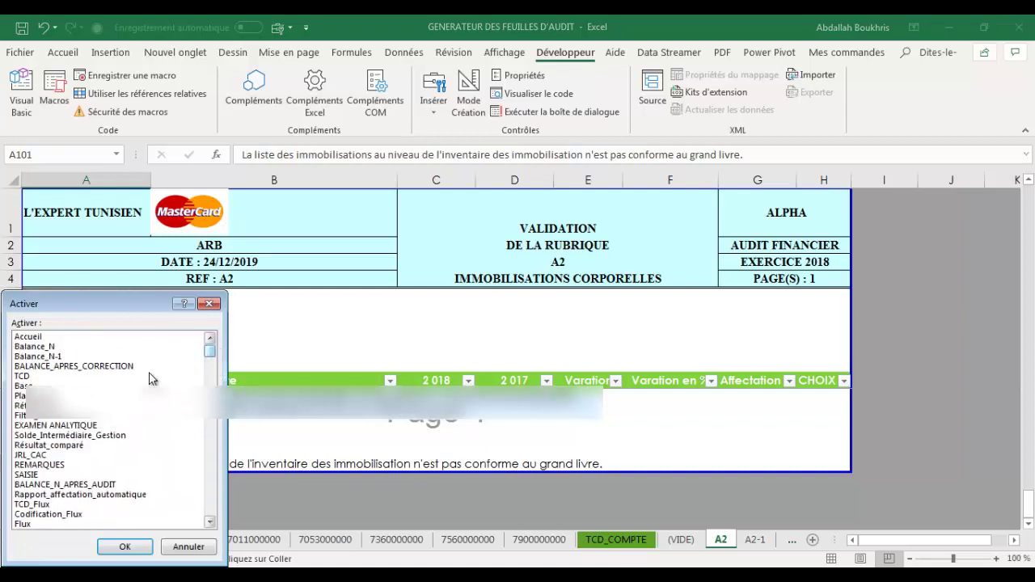
left_click(55, 446)
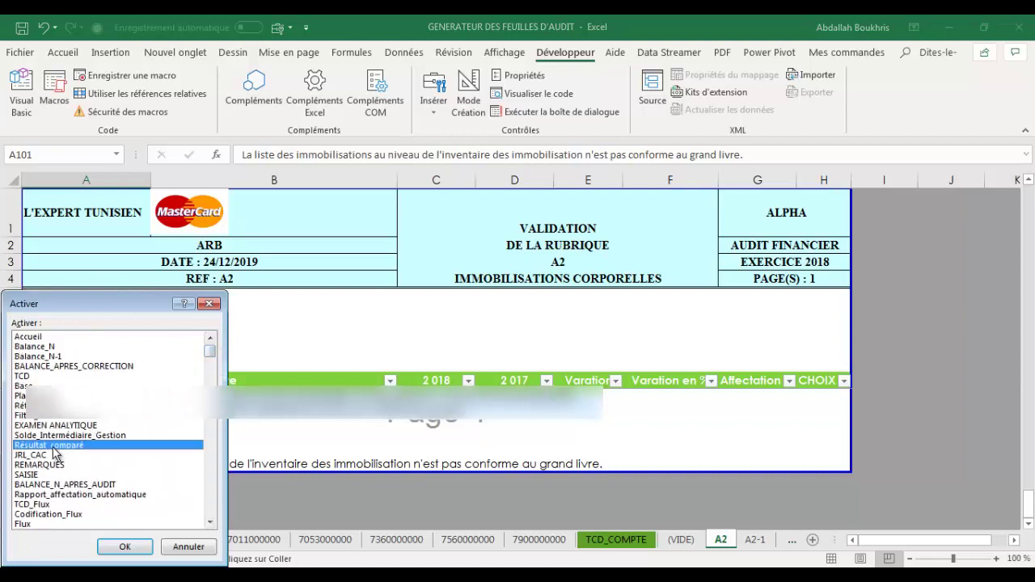
key("Down")
key("Down")
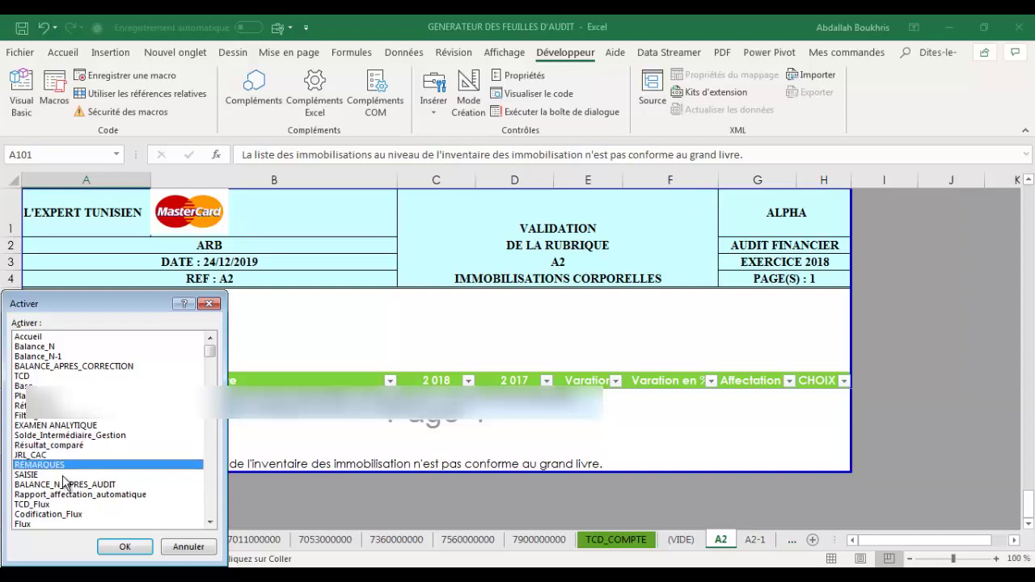
key("Return")
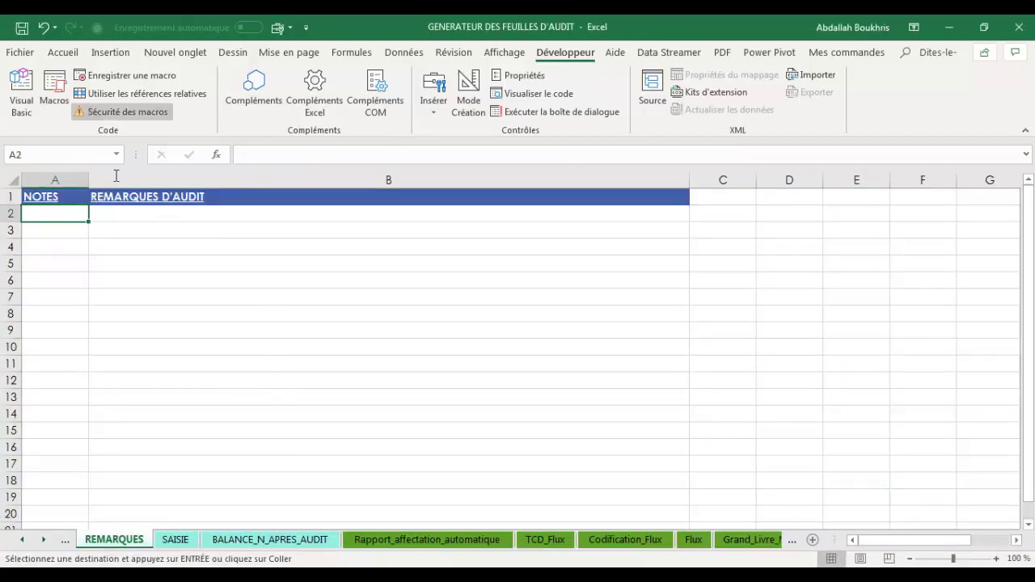
Paste the copied remark into cell B2 under REMARQUES D'AUDIT.
left_click(126, 215)
right_click(127, 216)
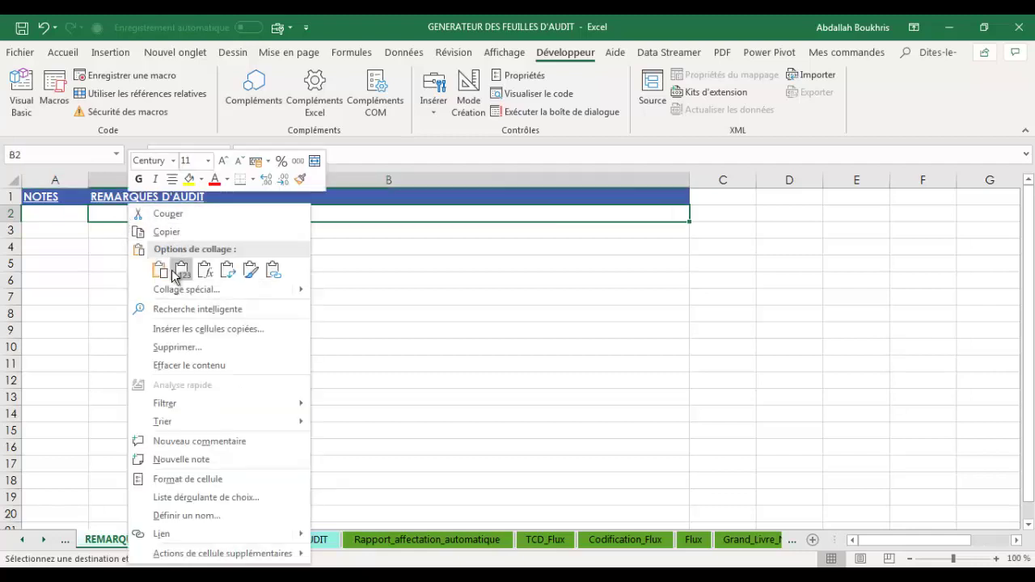
left_click(161, 268)
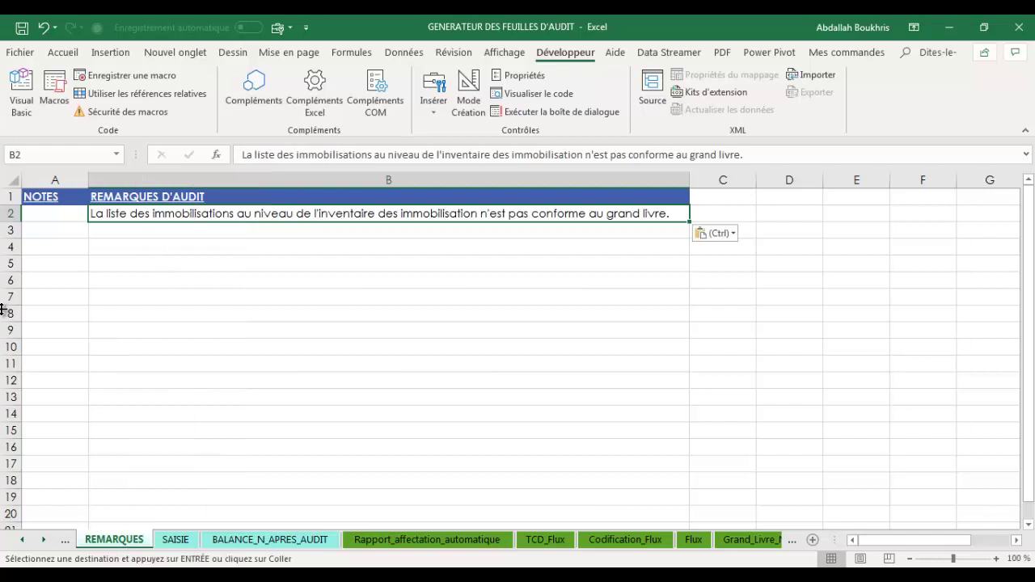
Enter A2 under NOTES beside the pasted remark and use that note to return to the A2 validation sheet.
key("Left")
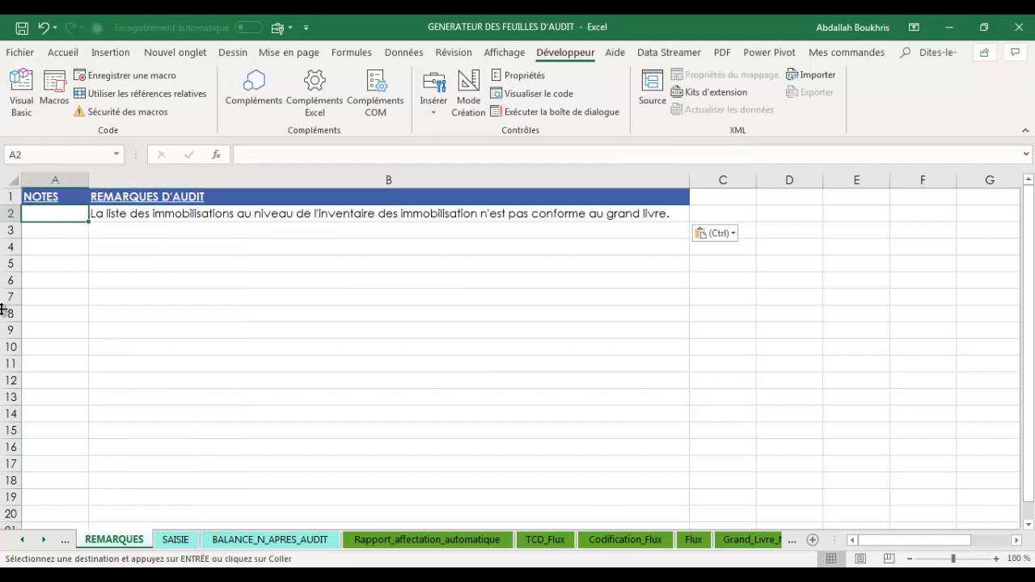
type("A")
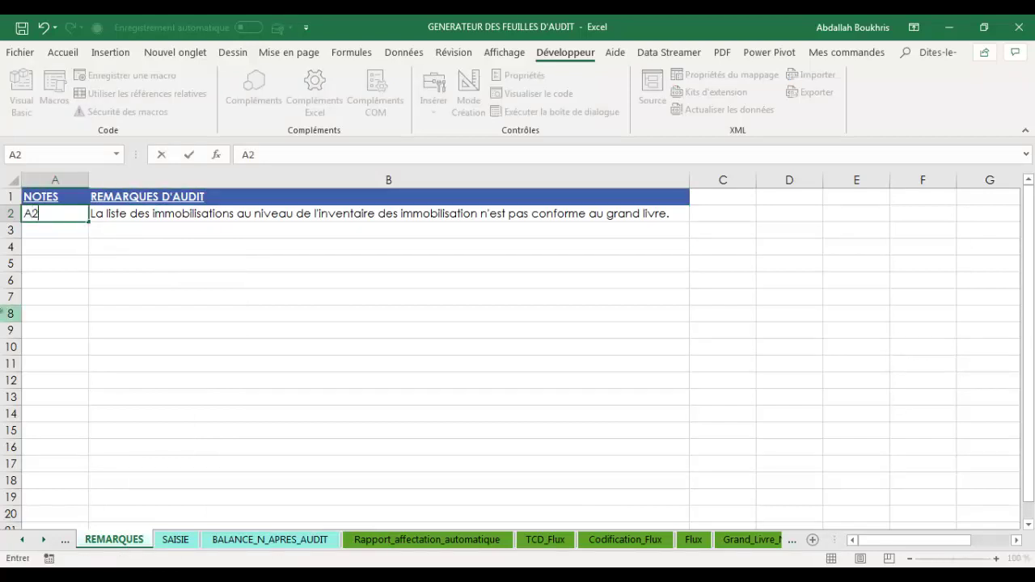
type("2")
key("Return")
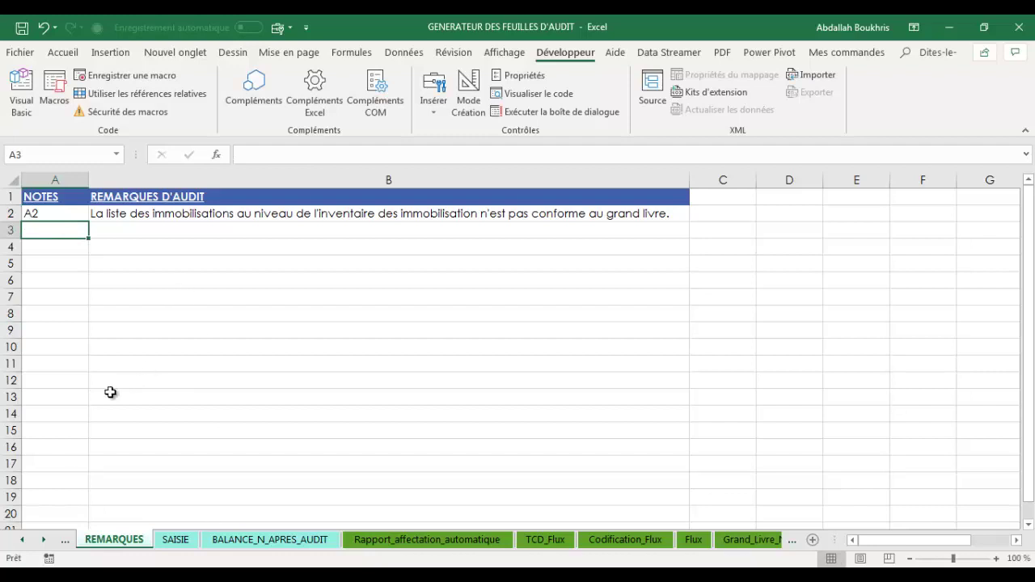
left_click(37, 213)
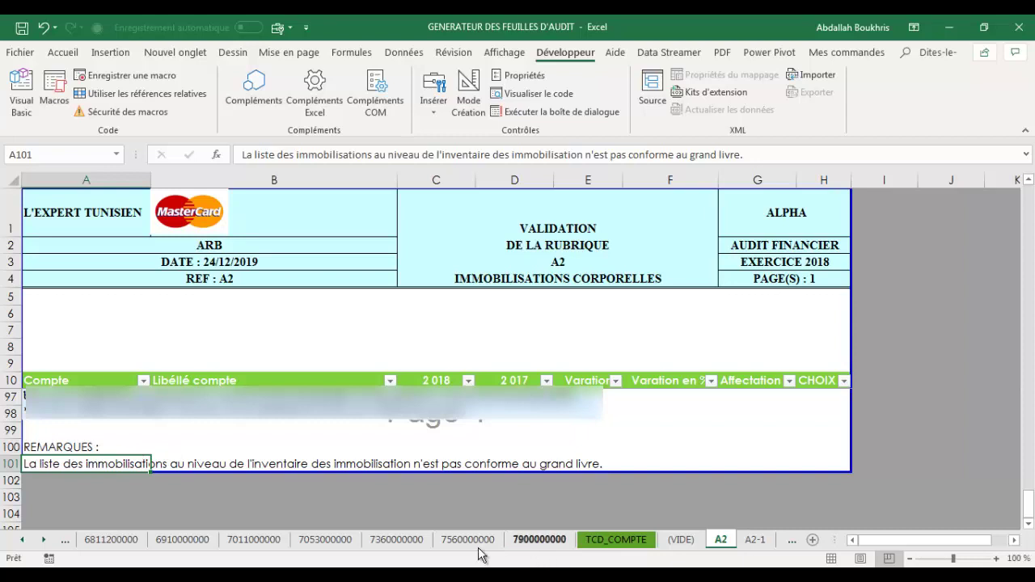
left_click(535, 540)
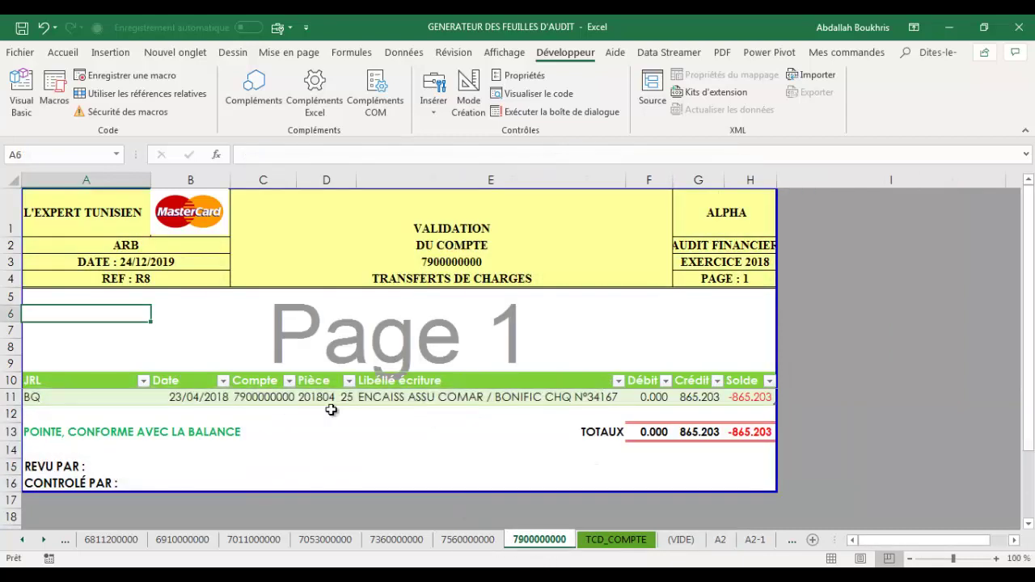
left_click(68, 499)
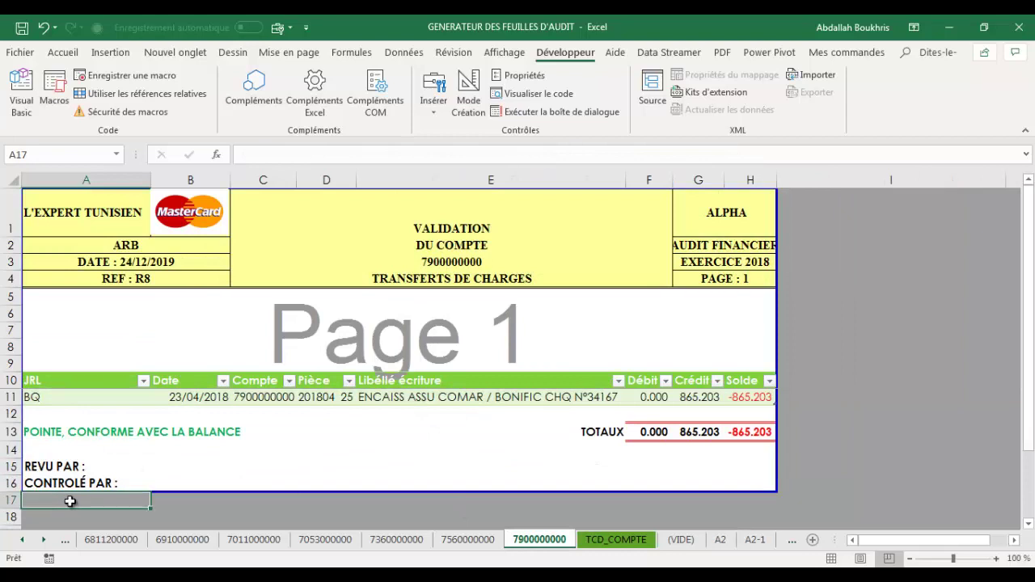
type("ramarque :")
key("Return")
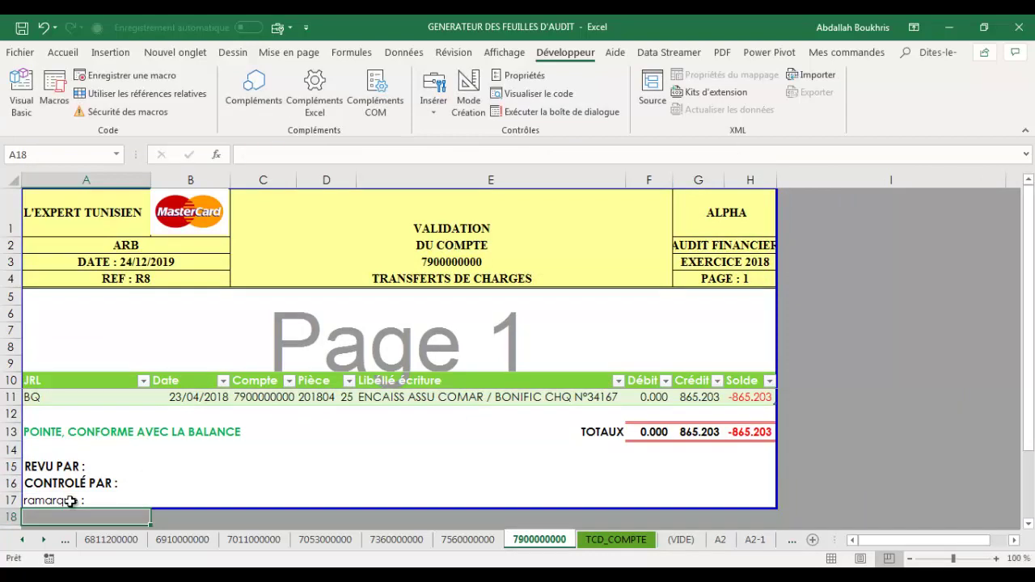
Enter the remark "Ecriture éronnée relative au transfert de charges" in cell A18.
type("Ecr")
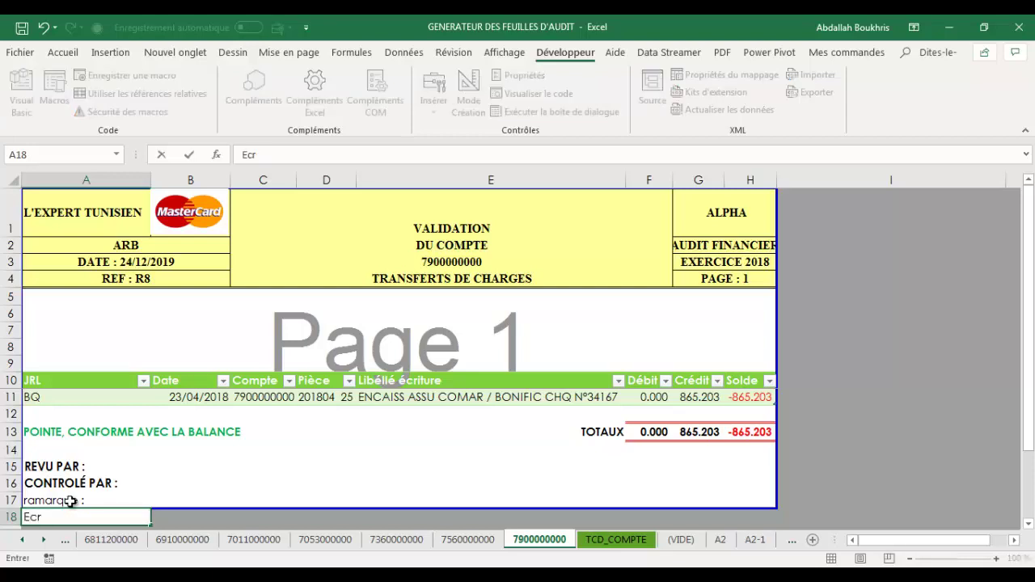
type("iture éronnée relati")
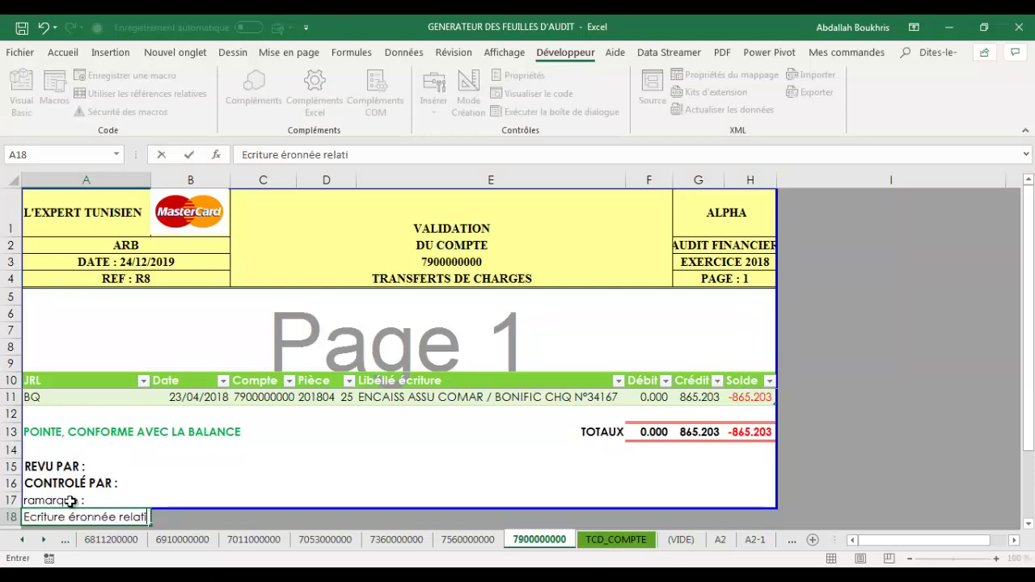
type("ve au transfert de")
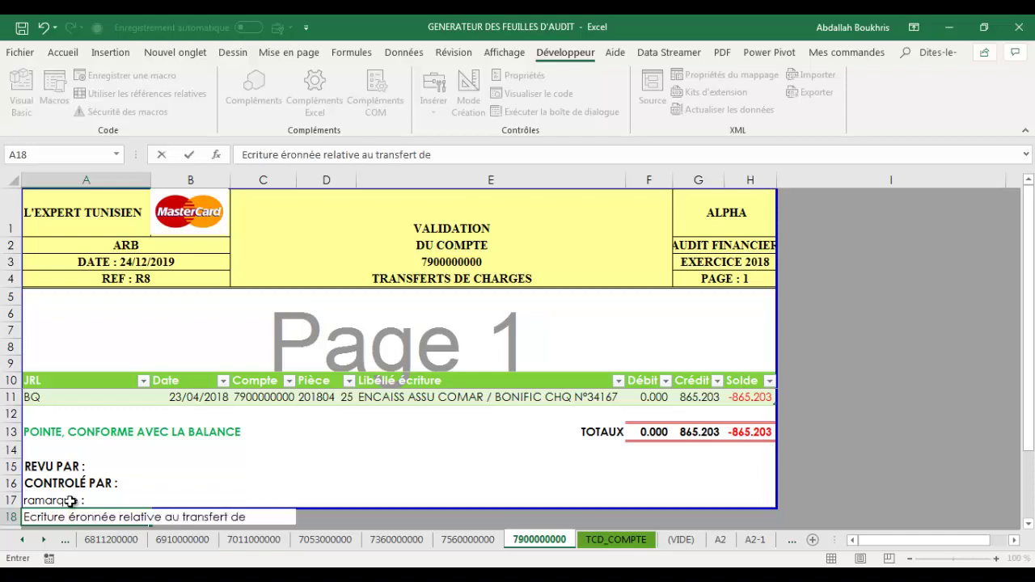
type(" charges")
key("ctrl+Return")
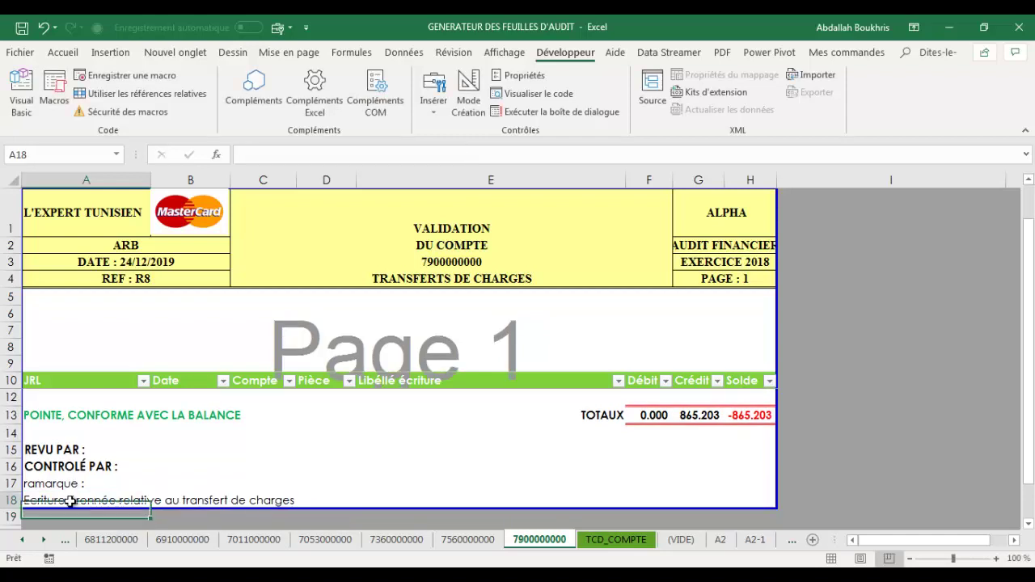
Copy the remark in cell A18 and activate the REMARQUES sheet.
key("ctrl+c")
right_click(33, 543)
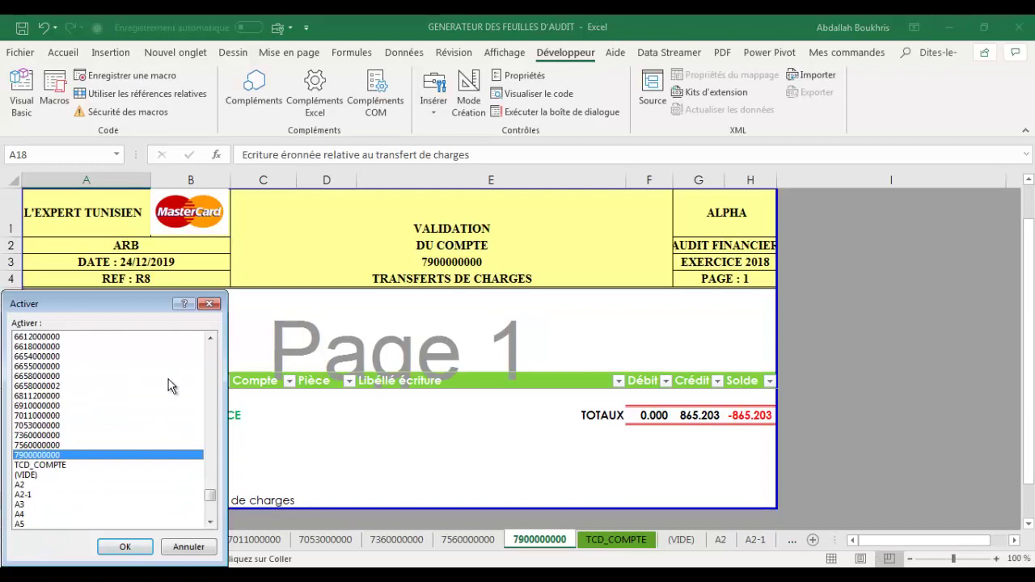
left_click_drag(210, 494, 222, 349)
left_click(125, 366)
key("Down")
key("Down")
key("Down")
key("Down")
key("Down")
key("Down")
key("Down")
key("Down")
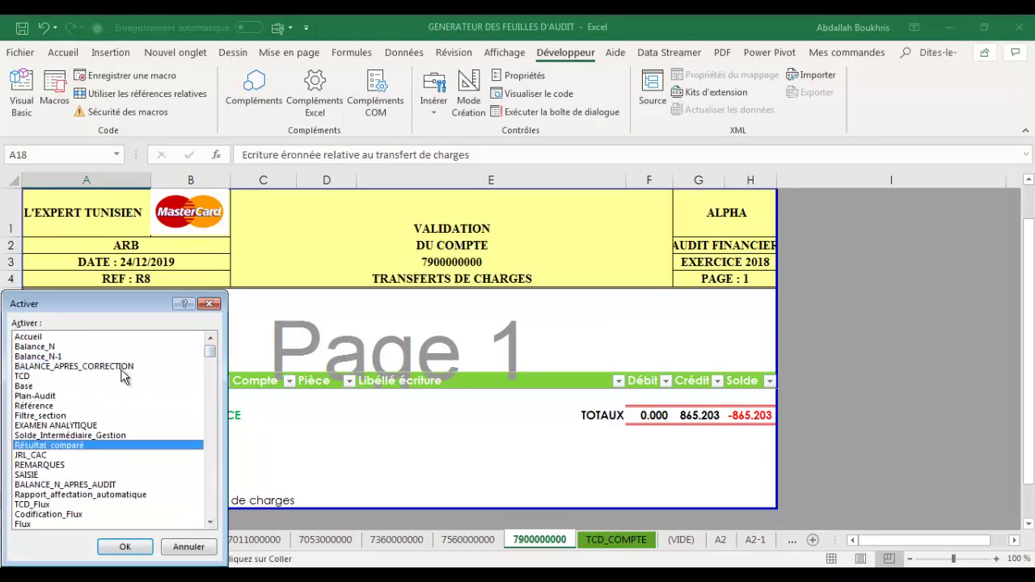
key("Down")
key("Down")
left_click(125, 547)
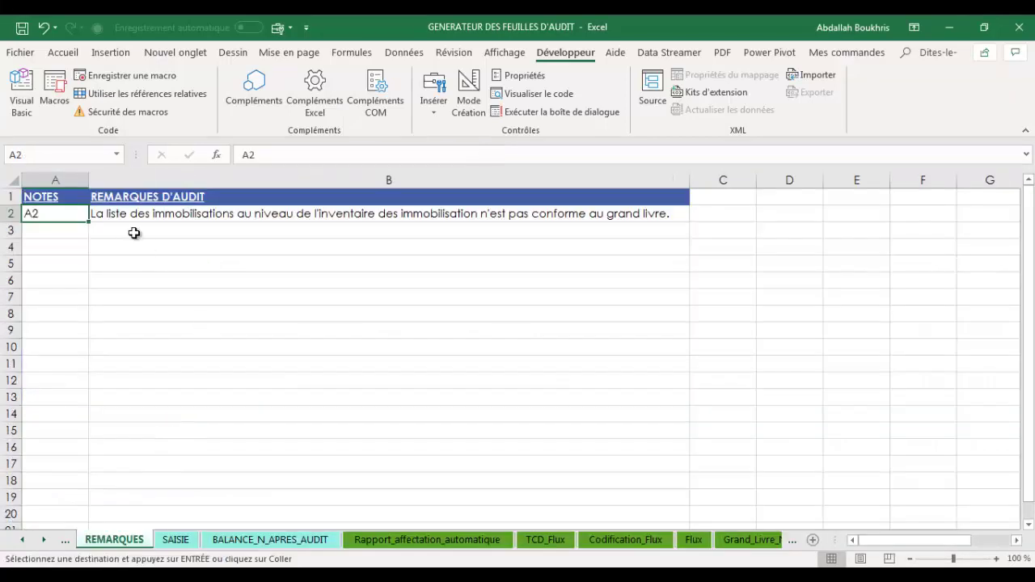
left_click(131, 230)
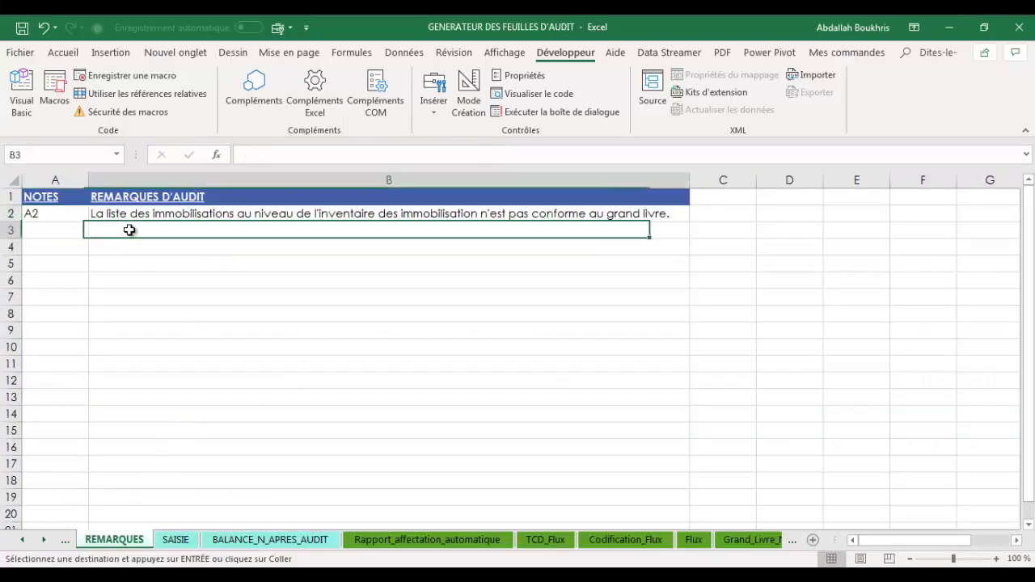
key("ctrl+v")
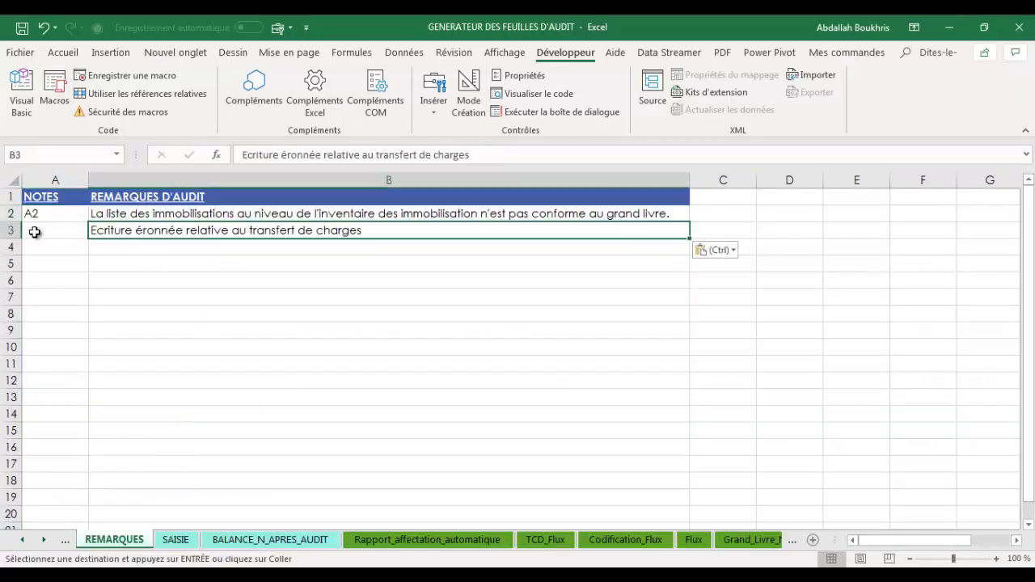
left_click(34, 231)
type("7900000000")
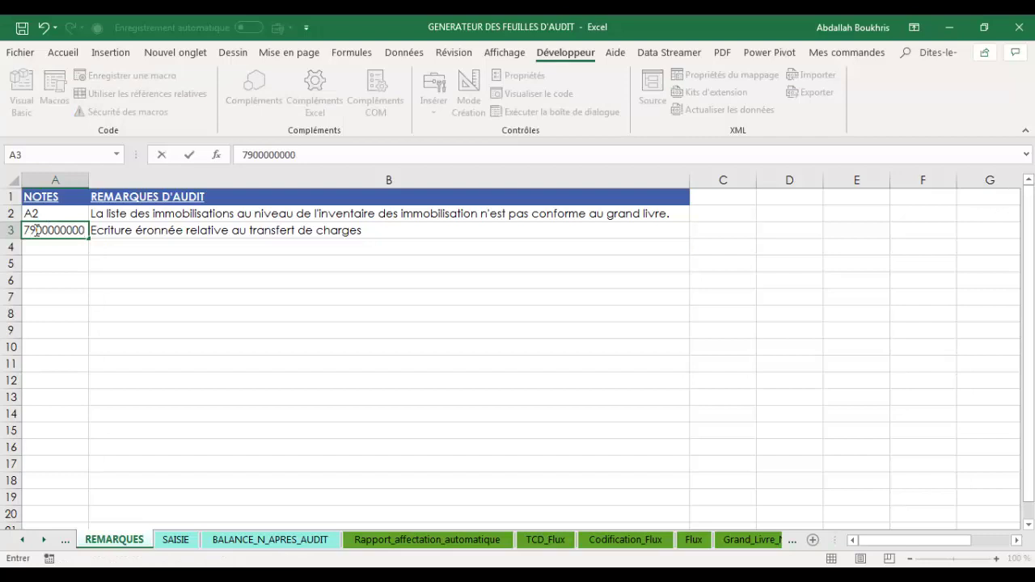
key("Return")
left_click(46, 266)
left_click(47, 230)
double_click(47, 229)
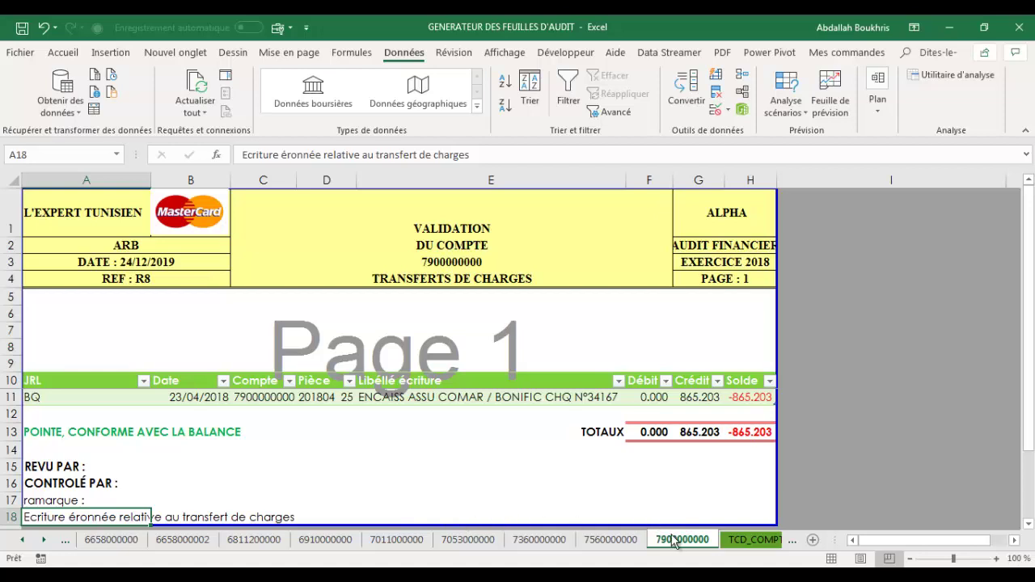
left_click(462, 437)
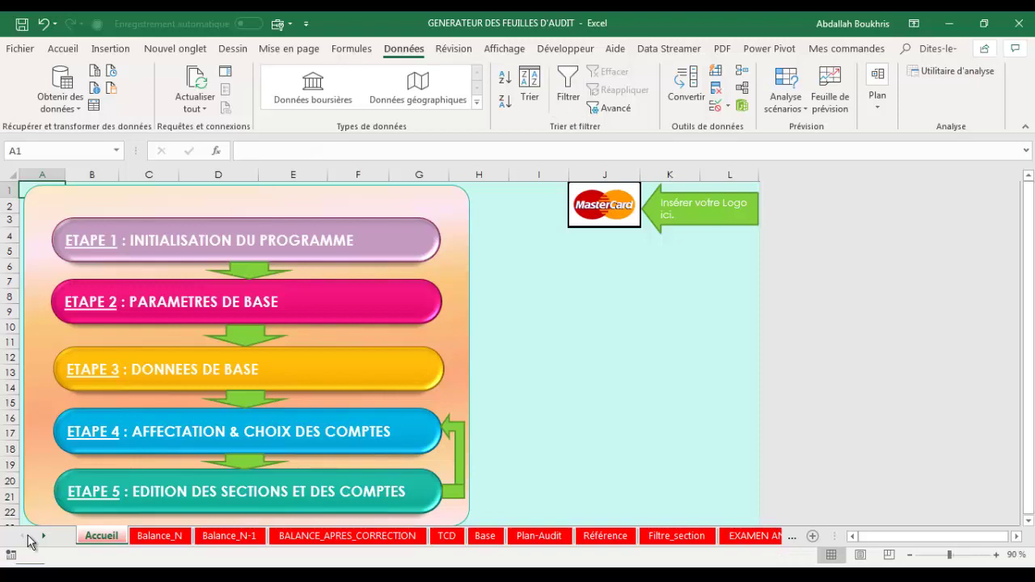
From ETAPE 3 : DONNEES DE BASE, import the Remarques file for CENTRALISATION DES REMARQUES.
left_click(215, 368)
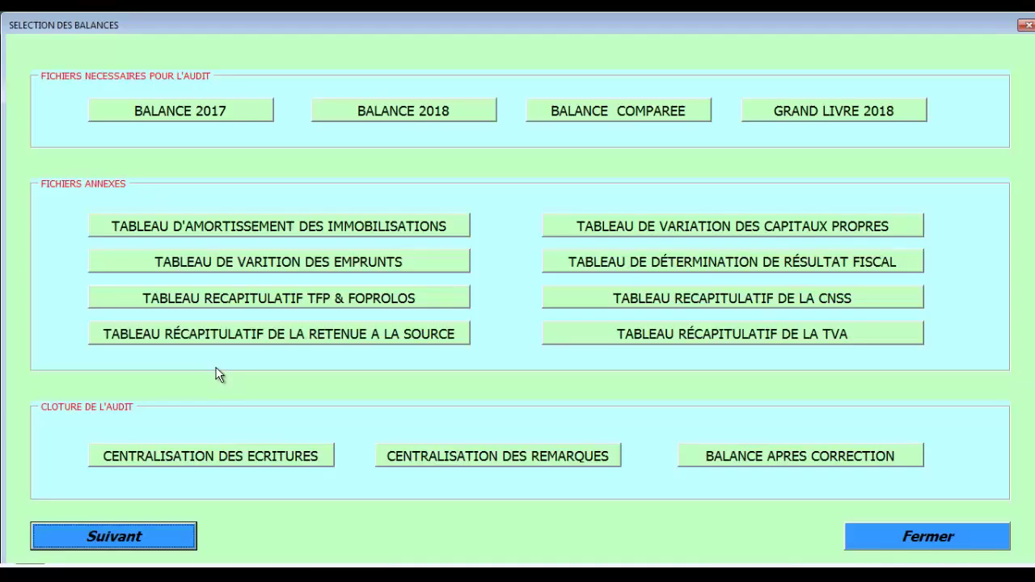
left_click(505, 456)
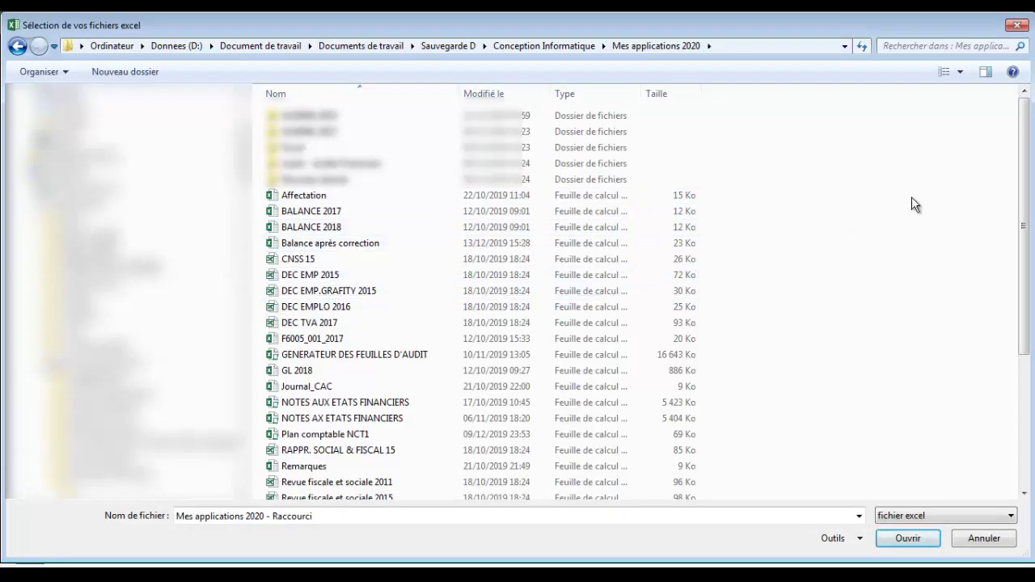
key("r")
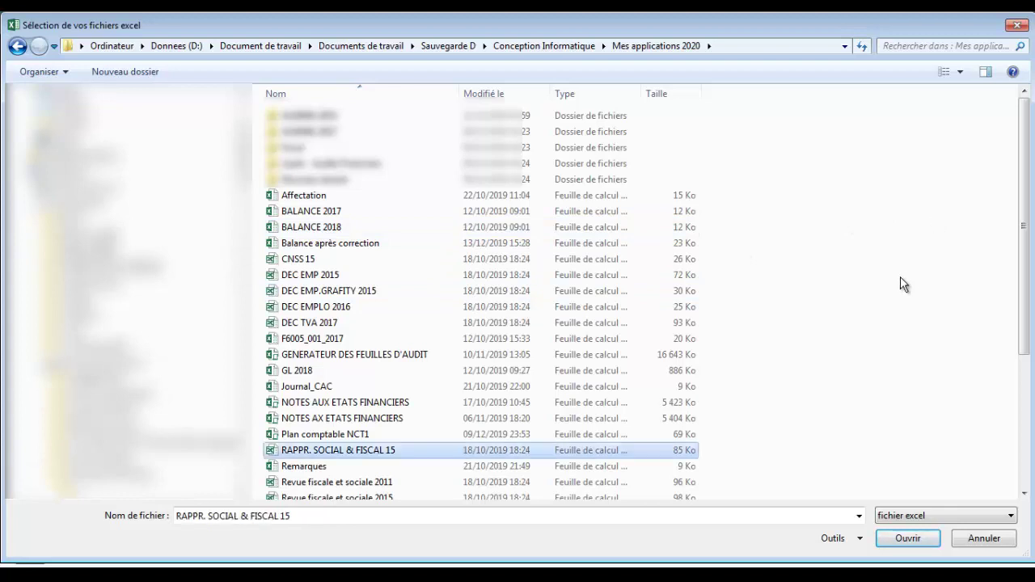
key("r")
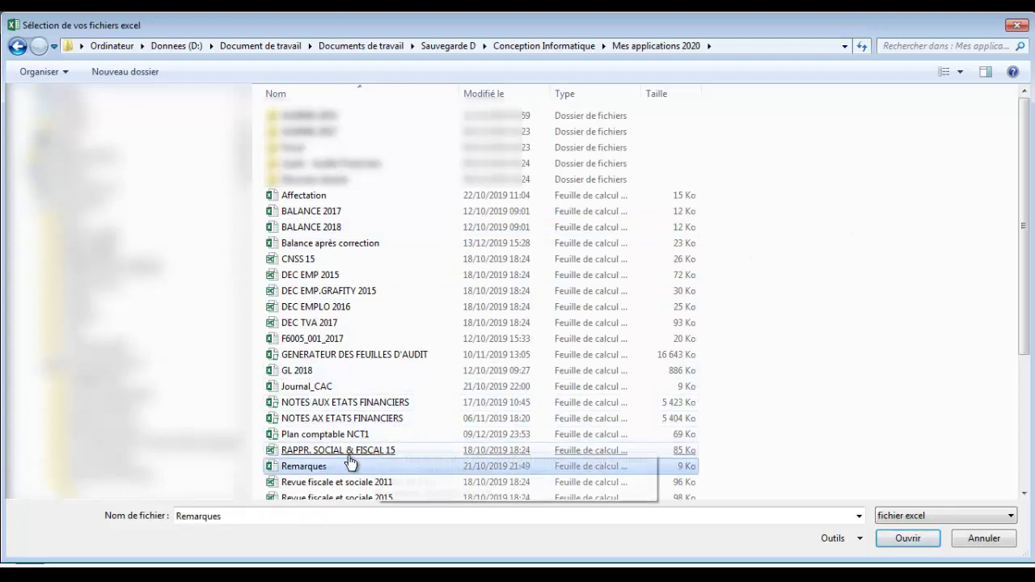
double_click(322, 468)
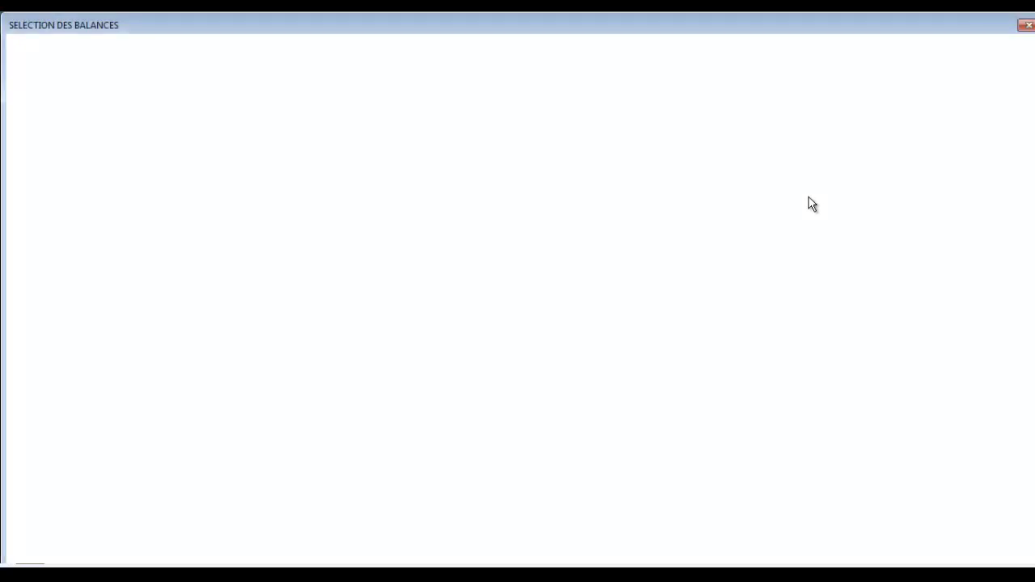
key("Return")
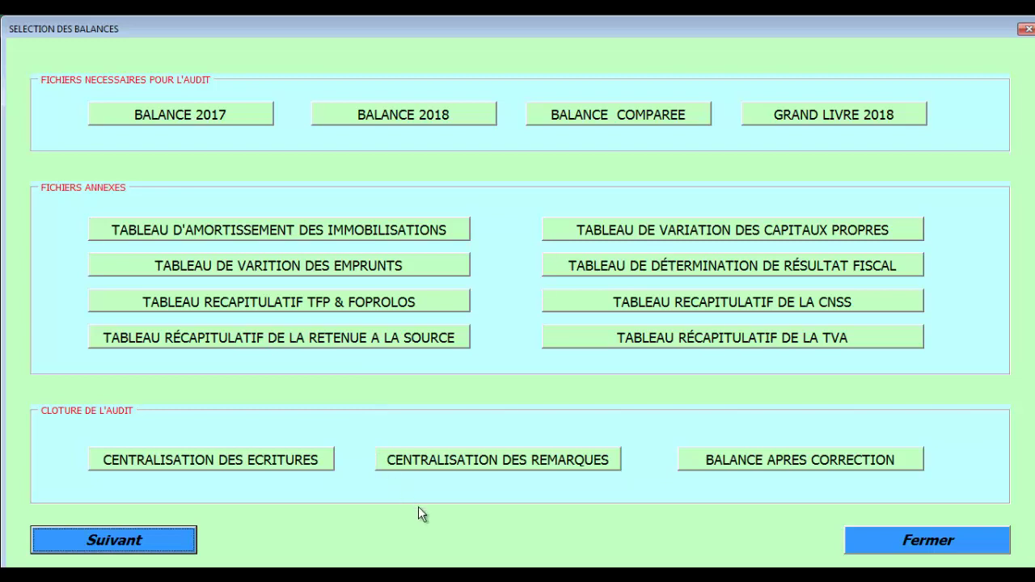
Proceed past the SELECTION DES BALANCES form to the Accueil sheet and choose the afficher_feuilles macro.
key("Return")
key("Return")
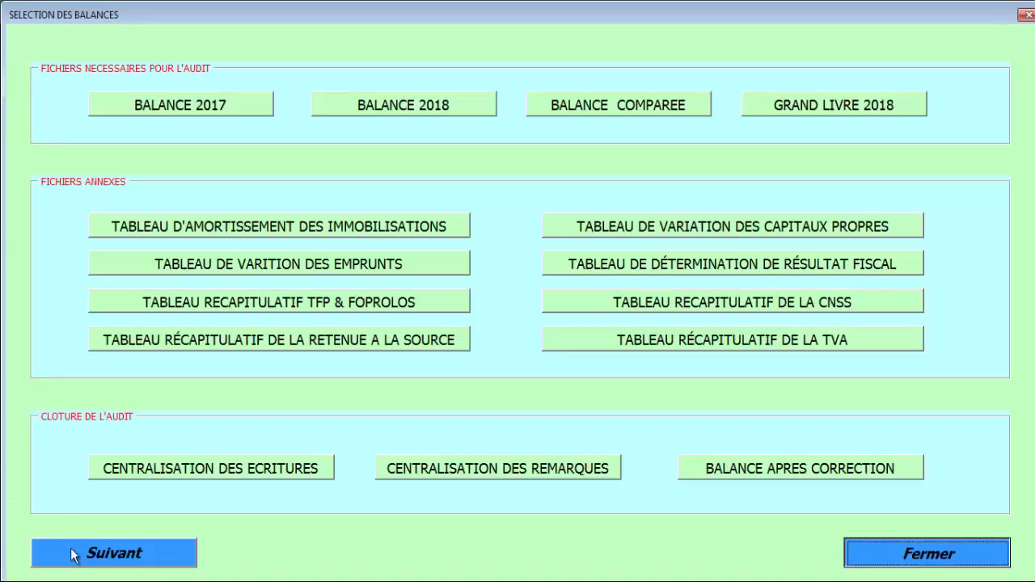
left_click(73, 555)
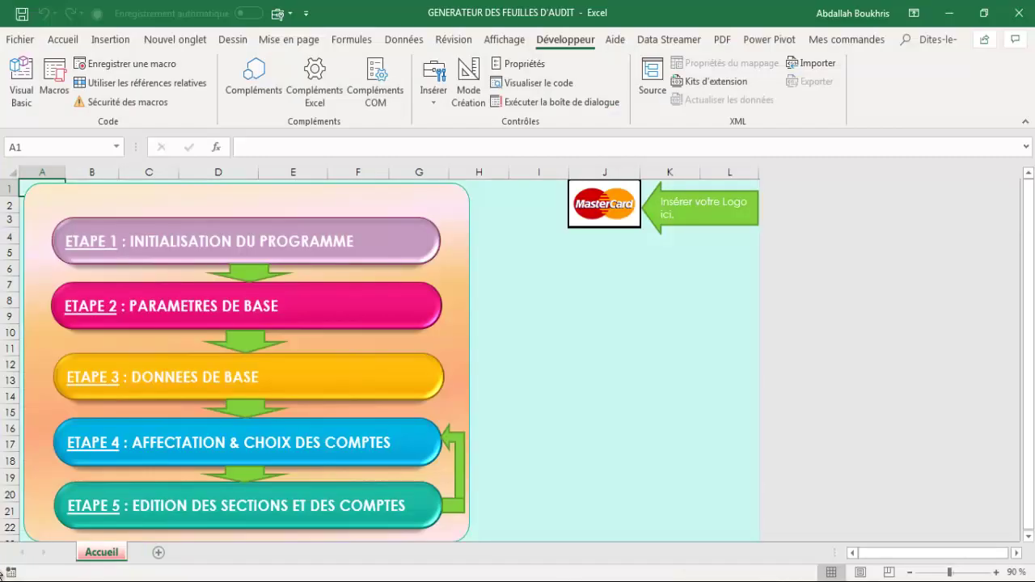
key("alt+F8")
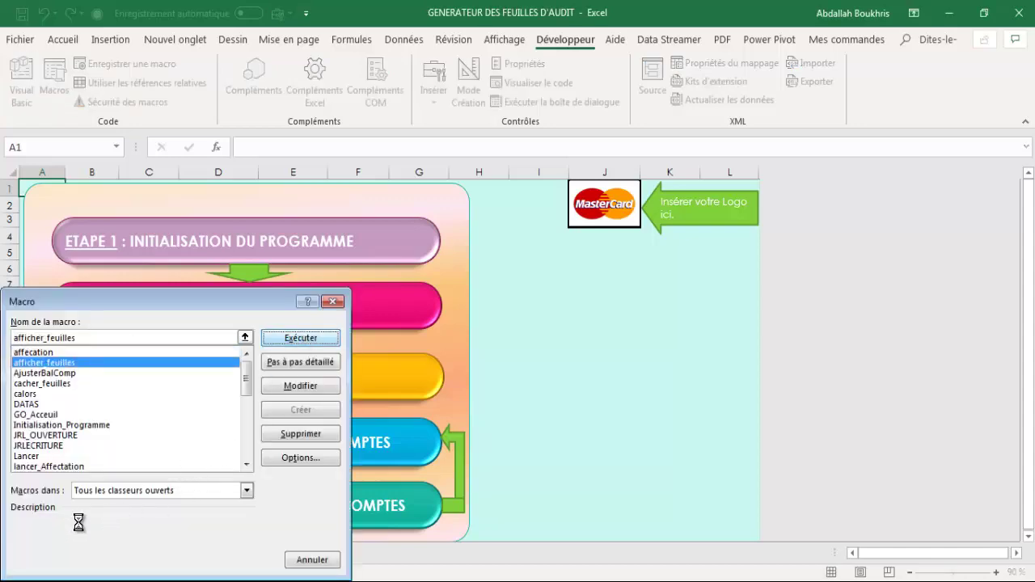